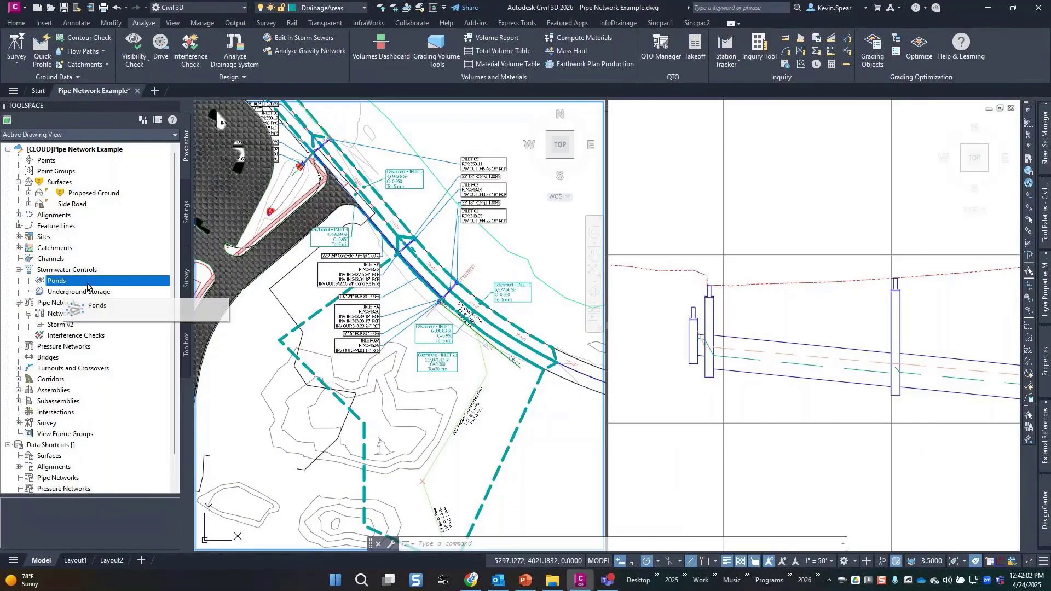
# Step: Switch to the Home tab and review the Ponds and Pond creation options
pyautogui.click(16, 22)
pyautogui.rightClick(127, 280)
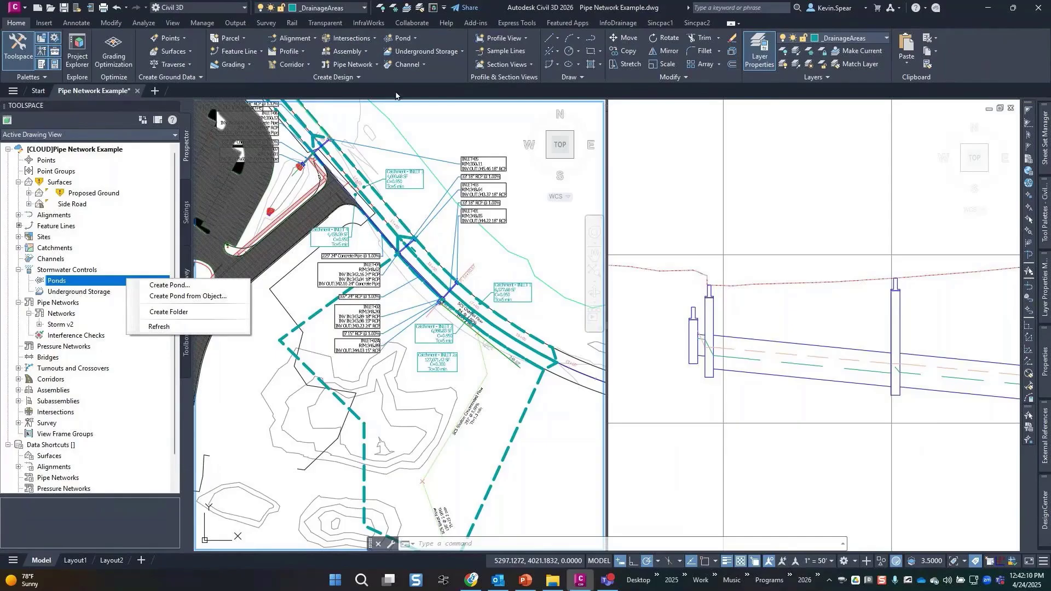
pyautogui.click(439, 66)
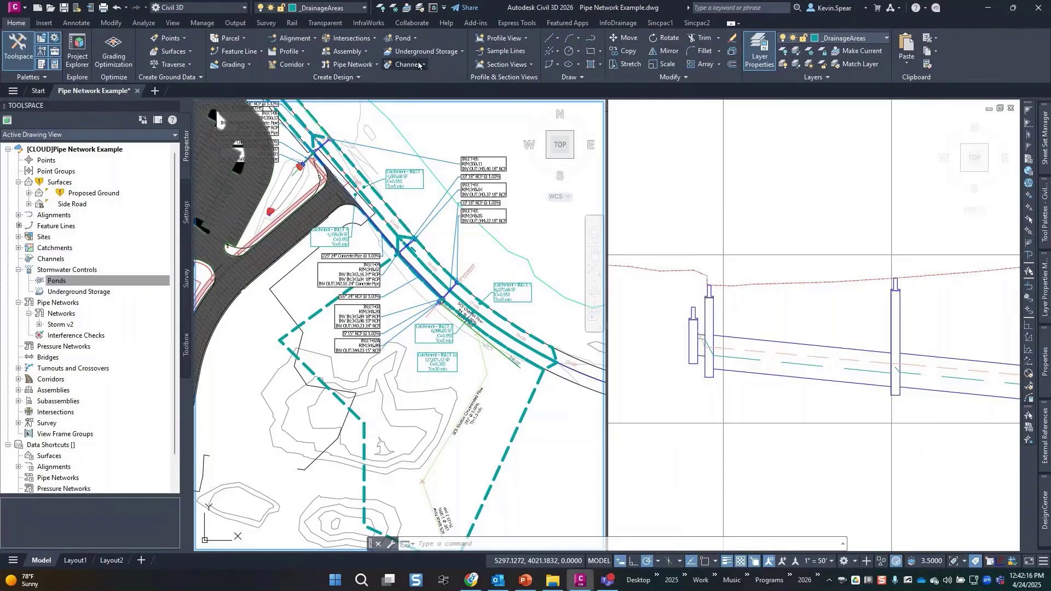
pyautogui.click(415, 36)
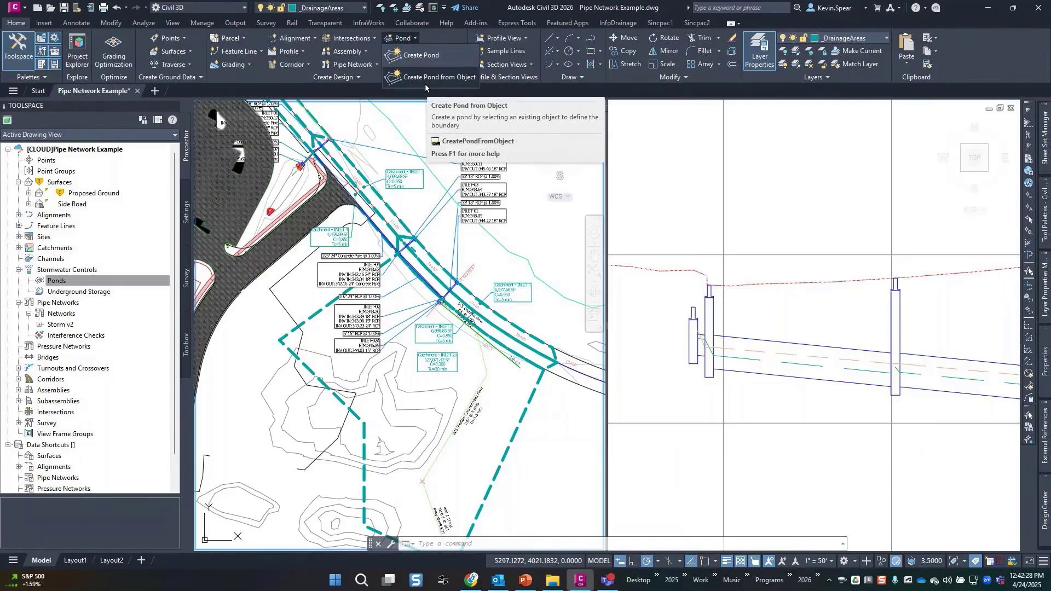
pyautogui.scroll(5, 338, 374)
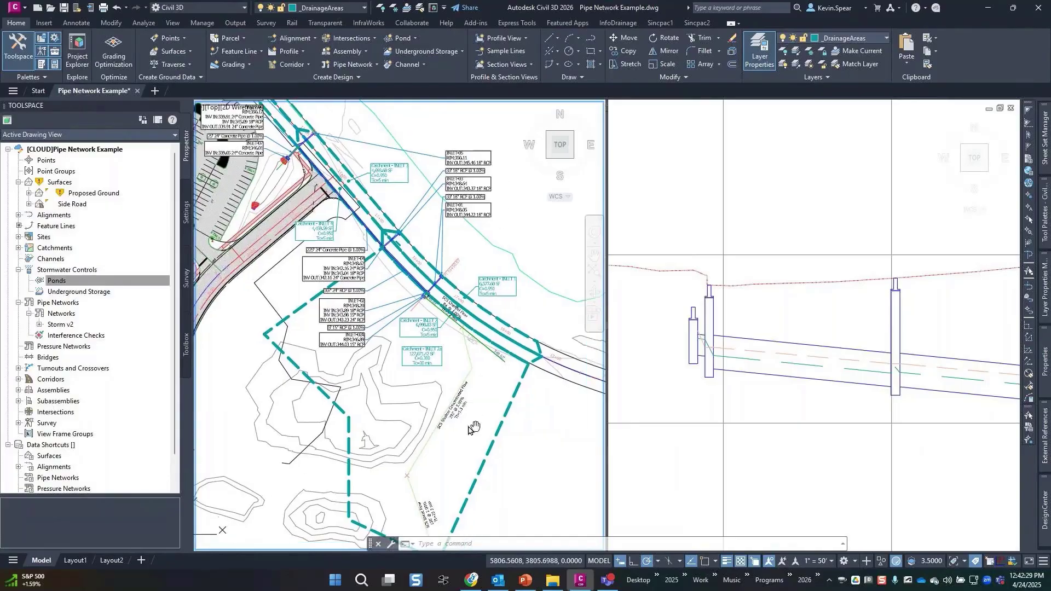
pyautogui.scroll(3, 375, 387)
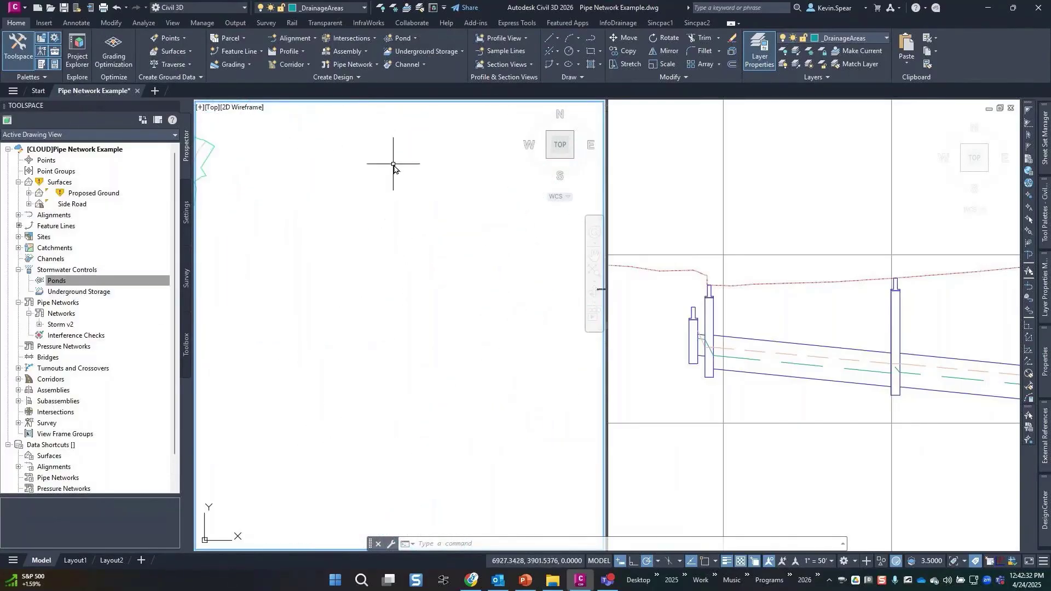
# Step: Create a pond with a 105' top starting elevation and place its first outline point
pyautogui.click(406, 41)
pyautogui.click(418, 57)
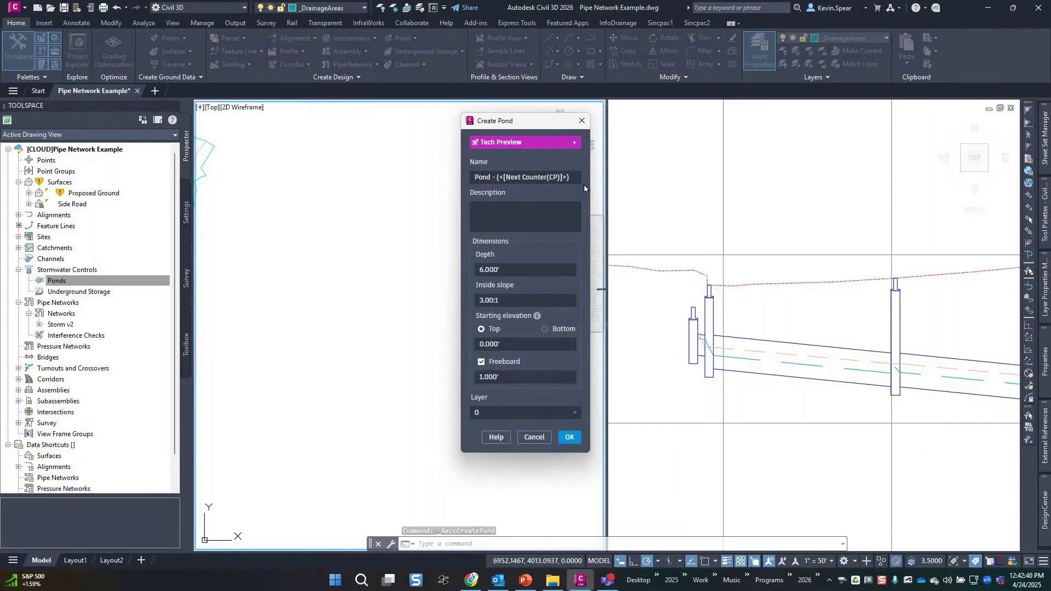
pyautogui.click(506, 177)
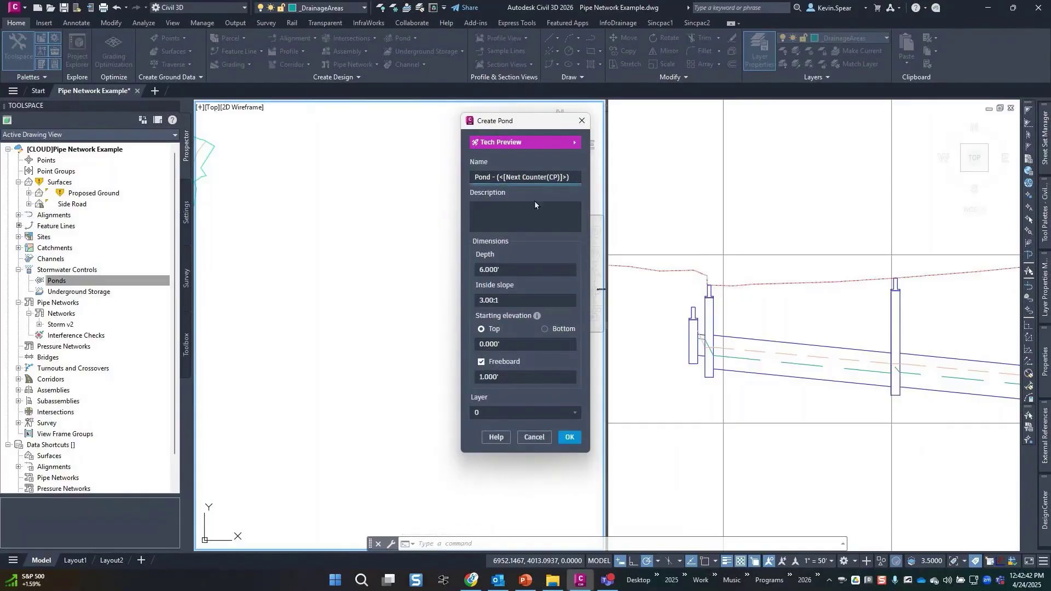
pyautogui.click(530, 268)
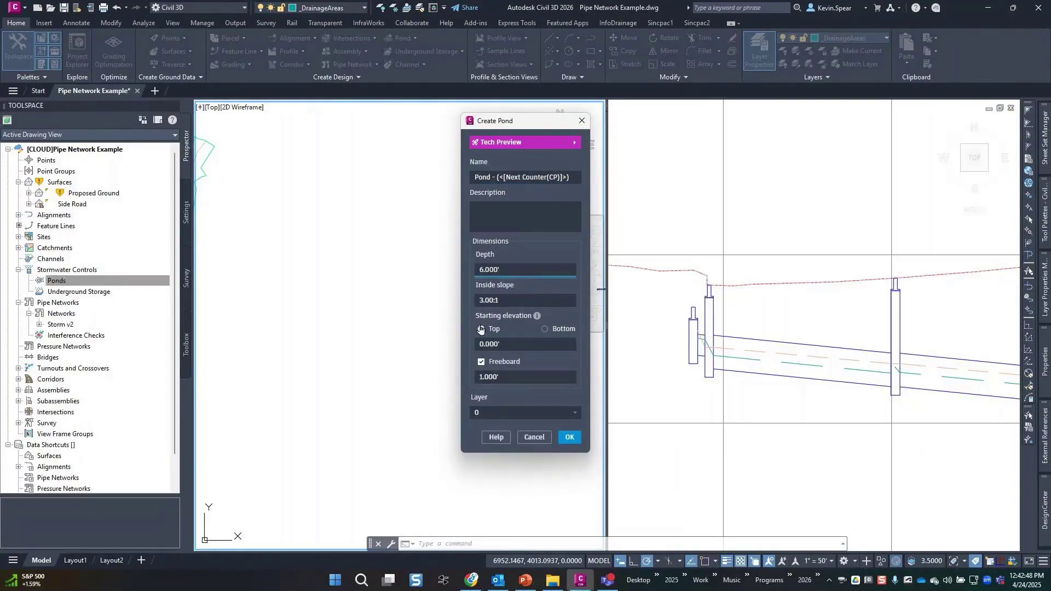
pyautogui.doubleClick(503, 344)
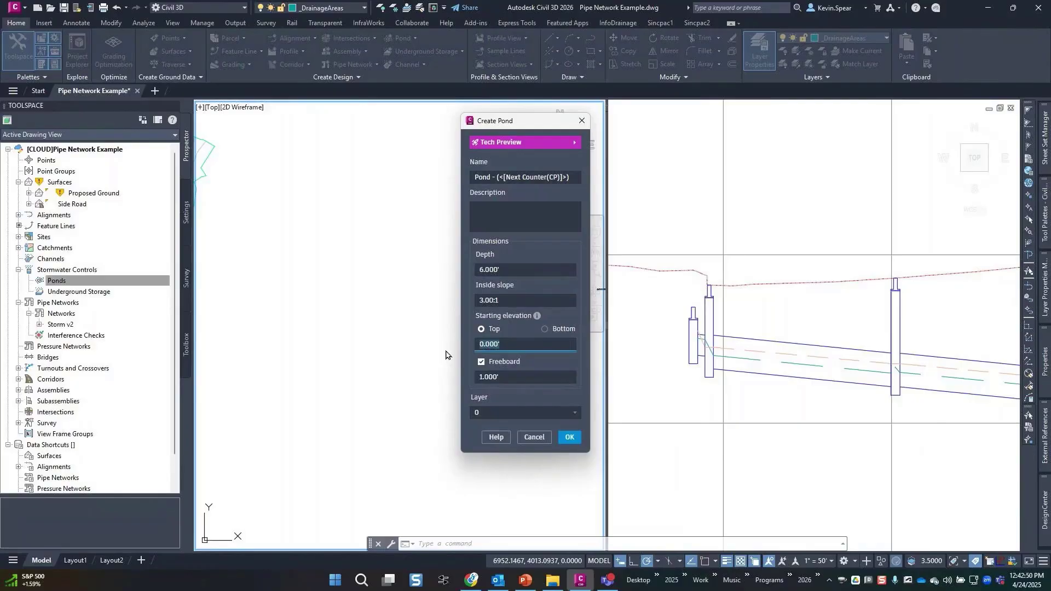
pyautogui.write('105')
pyautogui.press('Tab')
pyautogui.click(542, 377)
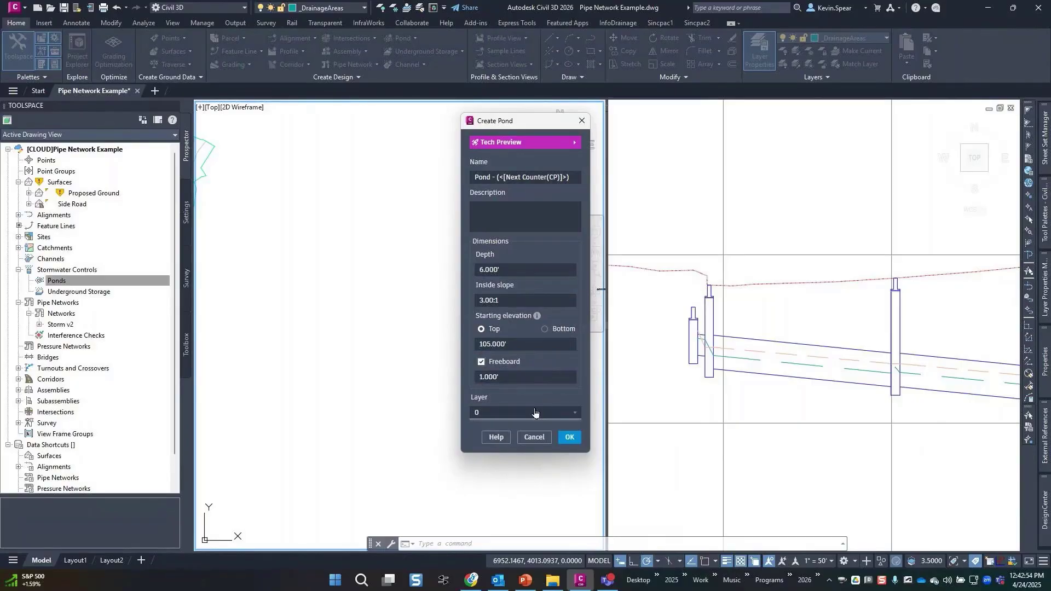
pyautogui.click(570, 437)
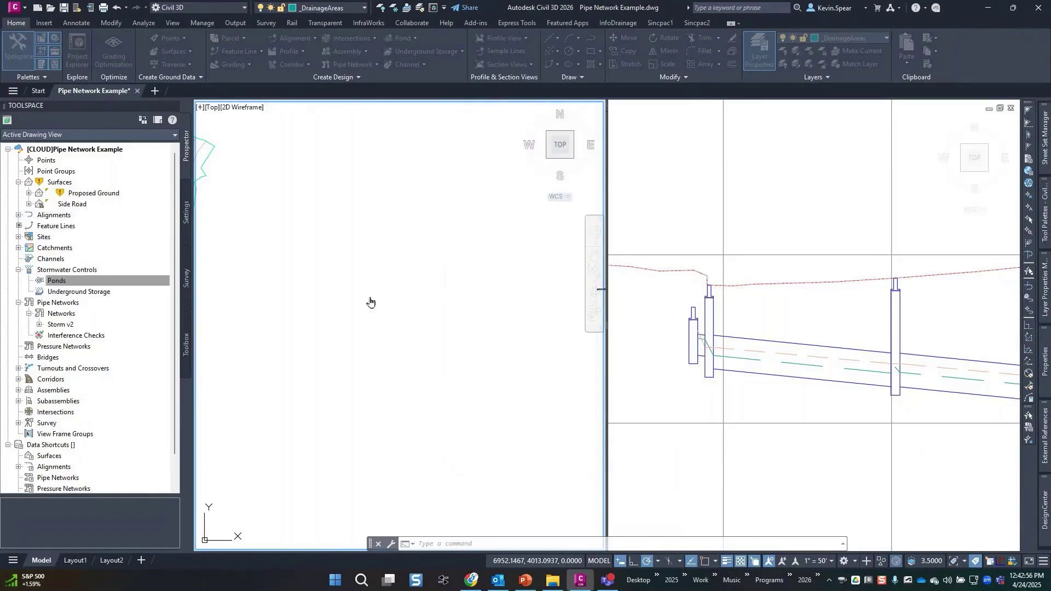
# Step: Pick seven more corners of the irregular pond outline
pyautogui.click(331, 316)
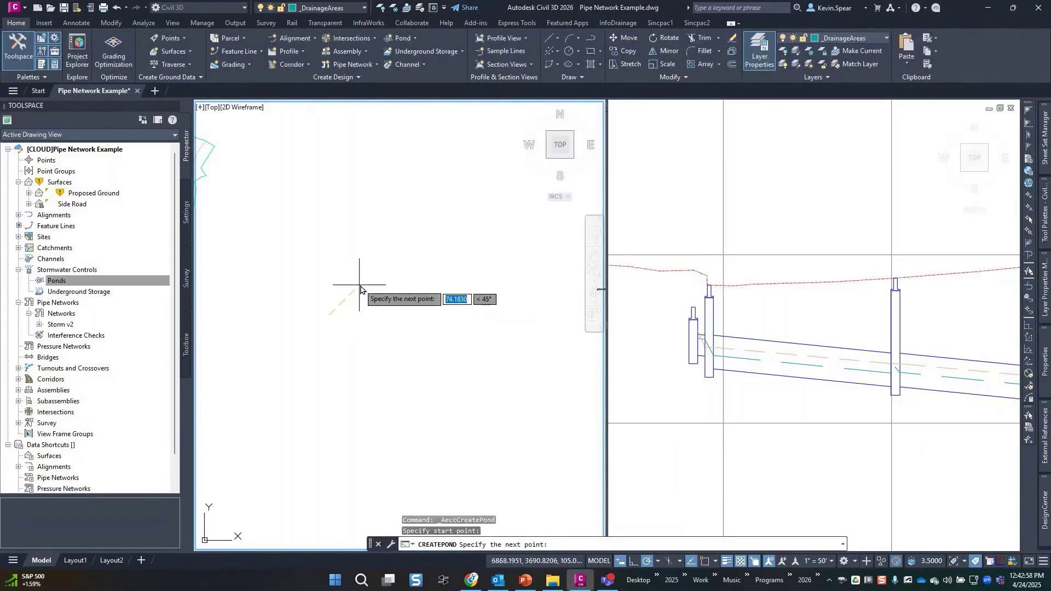
pyautogui.click(358, 285)
pyautogui.click(432, 290)
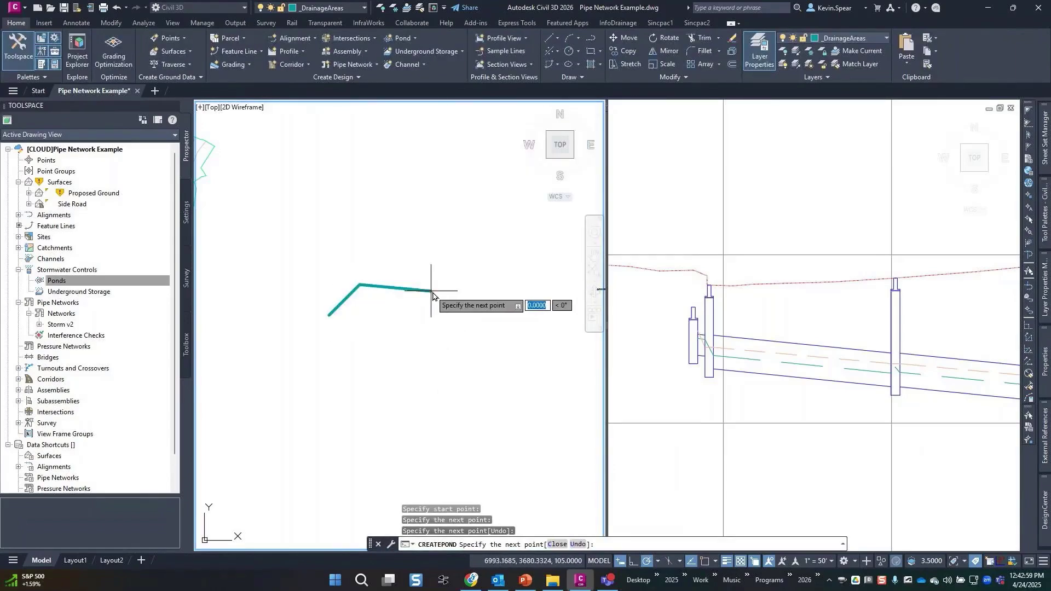
pyautogui.click(467, 355)
pyautogui.click(409, 395)
pyautogui.click(377, 353)
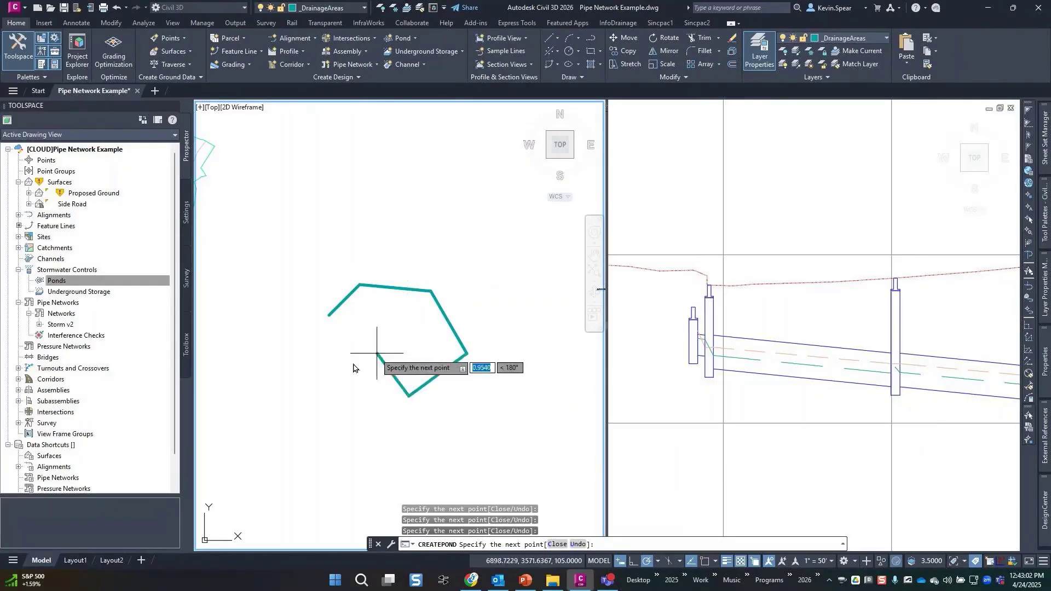
pyautogui.click(317, 376)
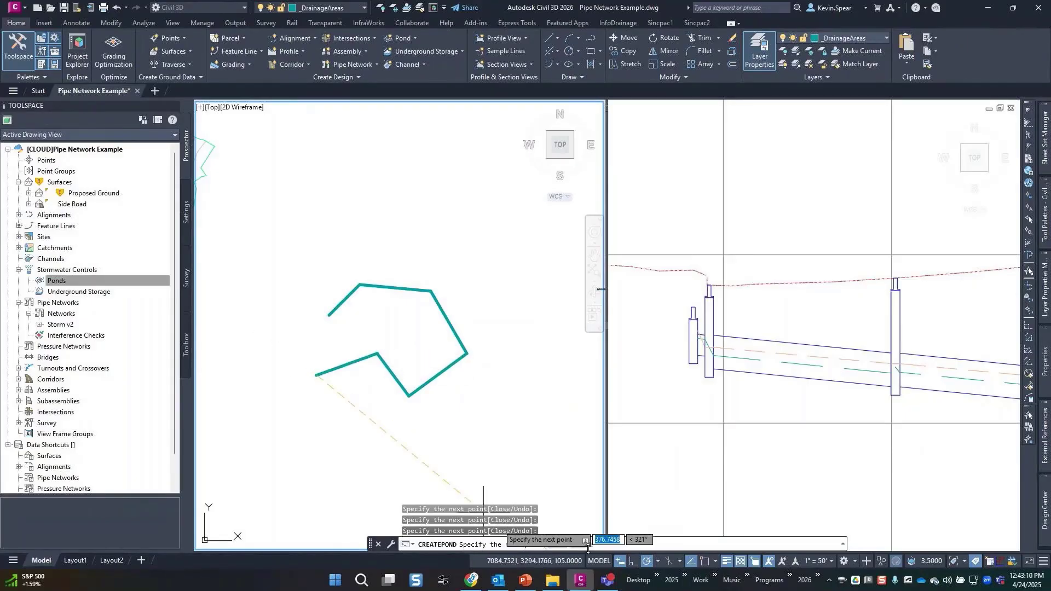
pyautogui.write('u')
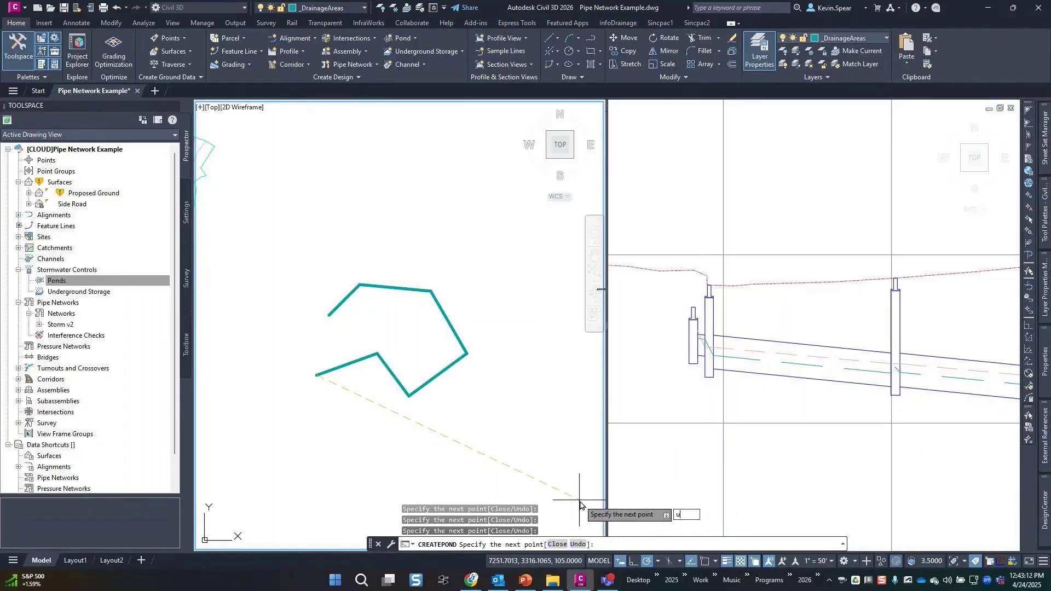
# Step: Undo the misplaced corner, add two final corners, close the pond and select it
pyautogui.press('Return')
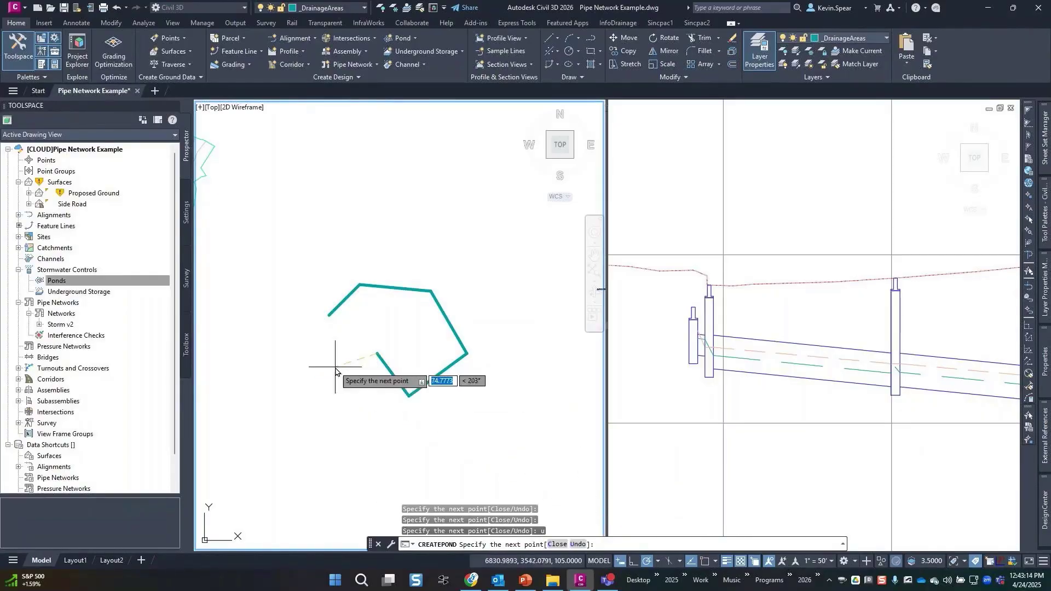
pyautogui.click(330, 367)
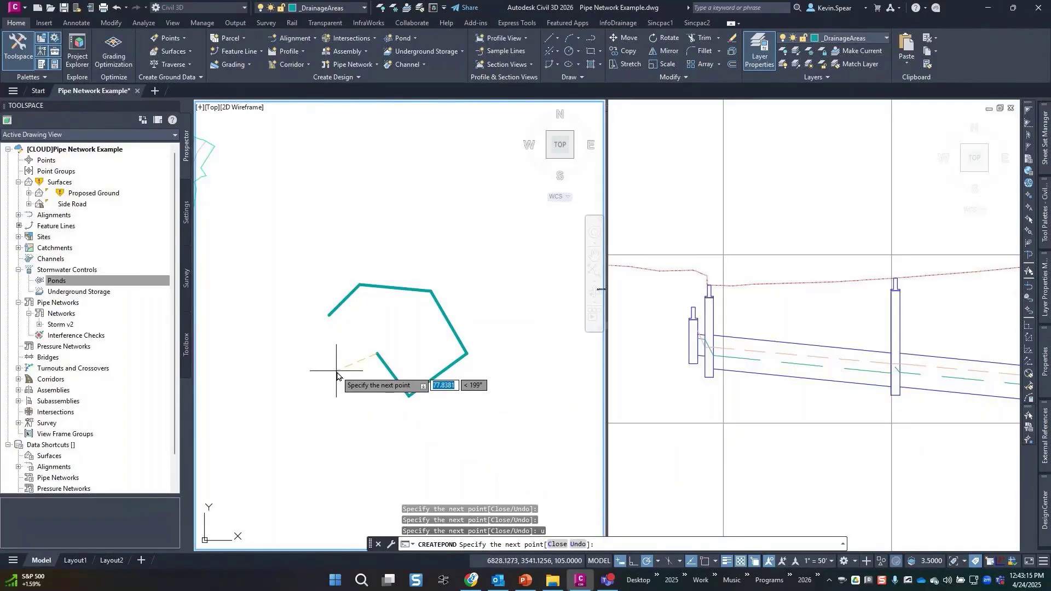
pyautogui.click(315, 352)
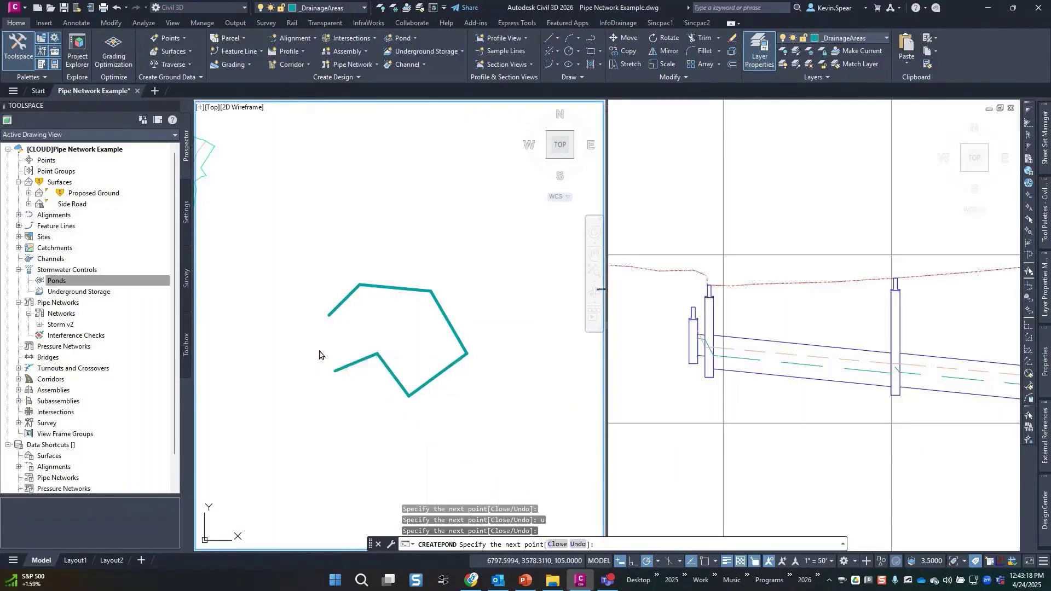
pyautogui.write('cl')
pyautogui.press('Return')
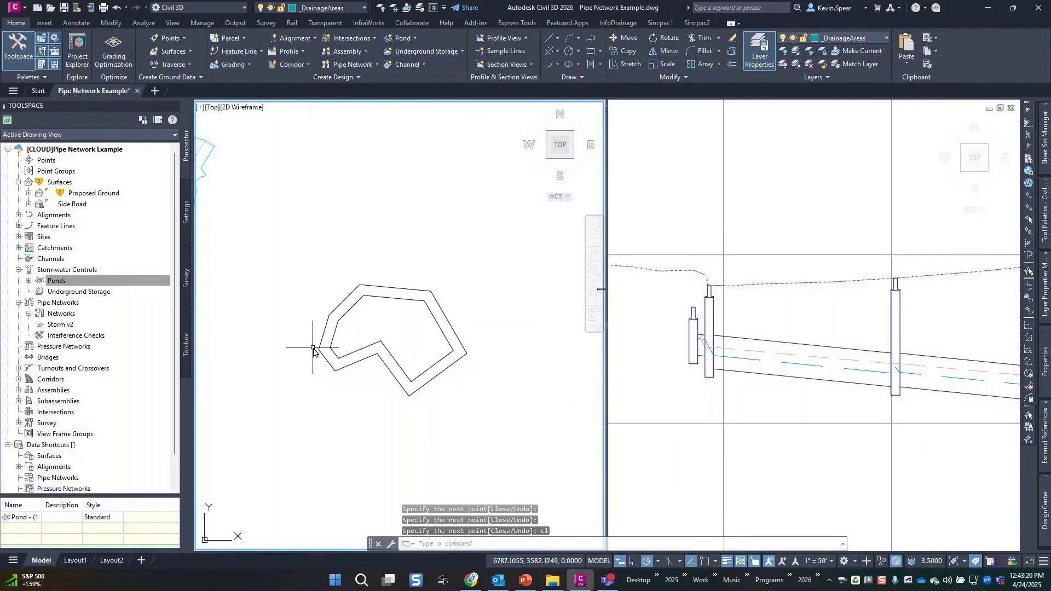
pyautogui.click(368, 362)
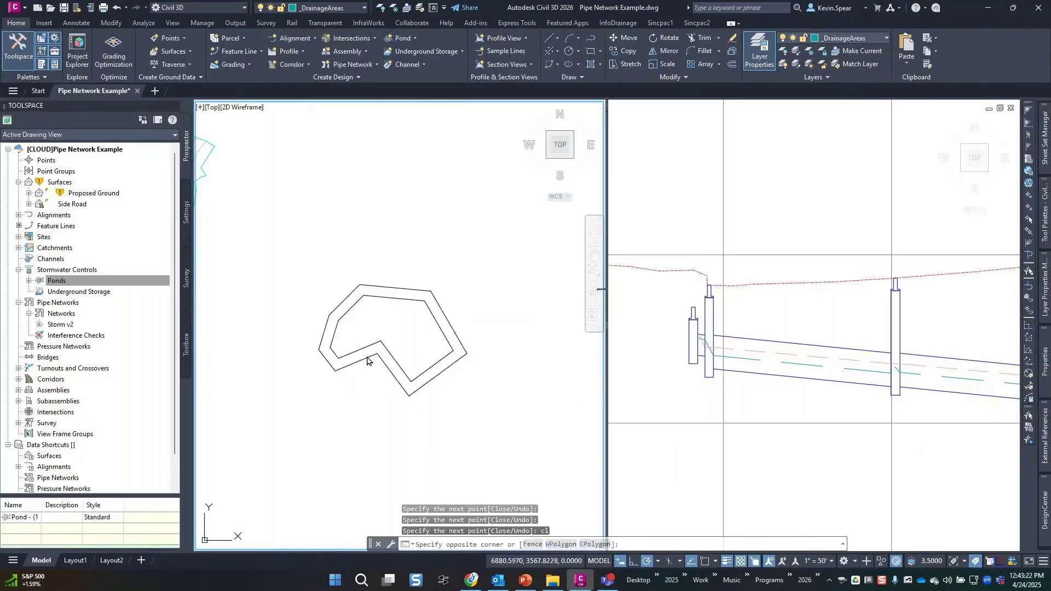
pyautogui.click(338, 420)
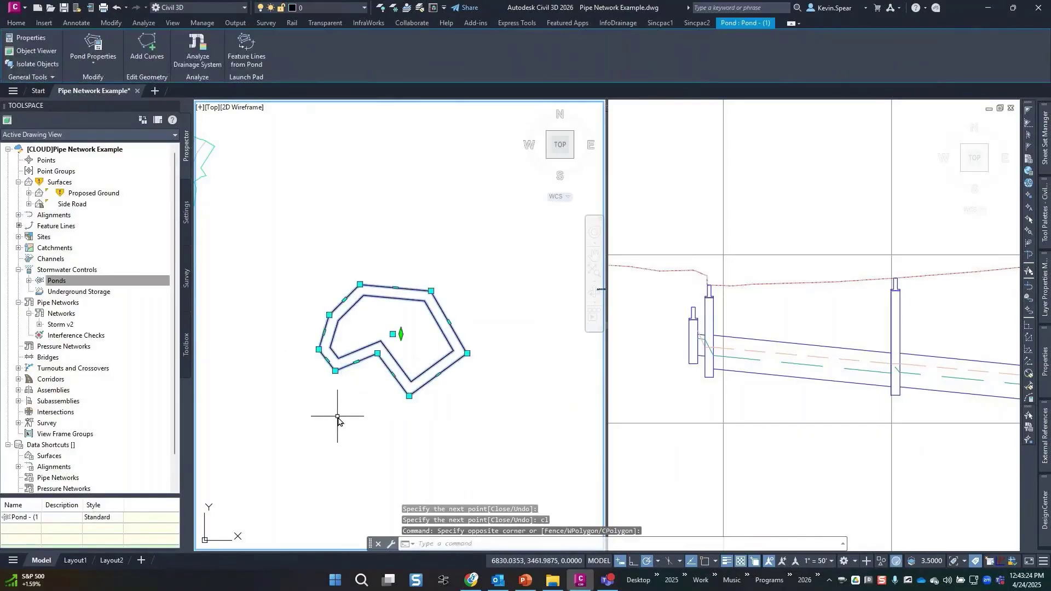
# Step: Zoom and orbit the right viewport to inspect the pond's sloped 3D basin
pyautogui.click(775, 235)
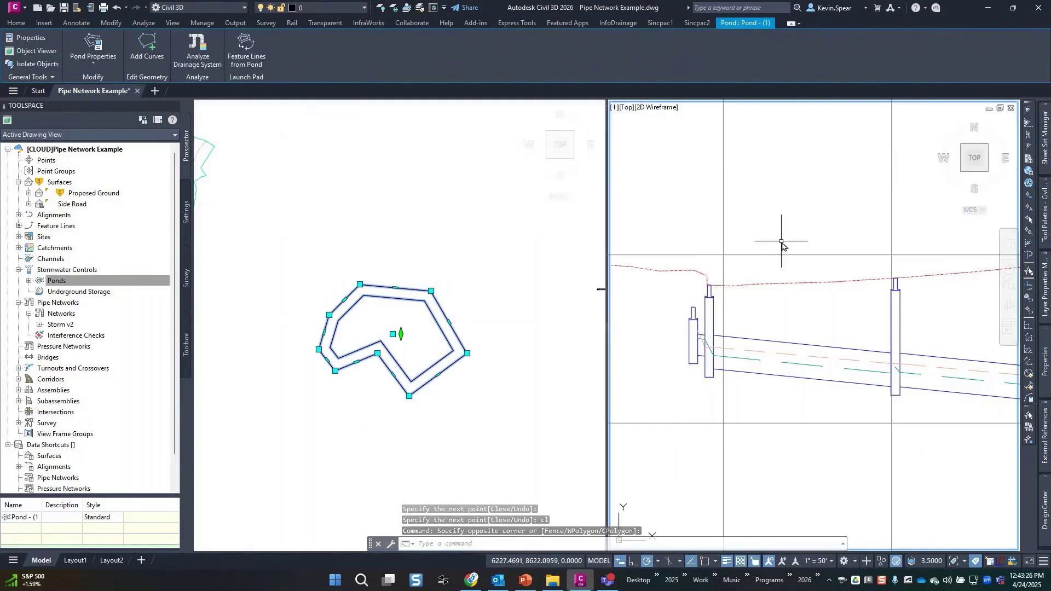
pyautogui.scroll(-2, 783, 247)
pyautogui.scroll(-3, 783, 247)
pyautogui.moveTo(782, 248)
pyautogui.mouseDown(button='middle')
pyautogui.moveTo(742, 351)
pyautogui.moveTo(899, 457)
pyautogui.mouseUp(button='middle')
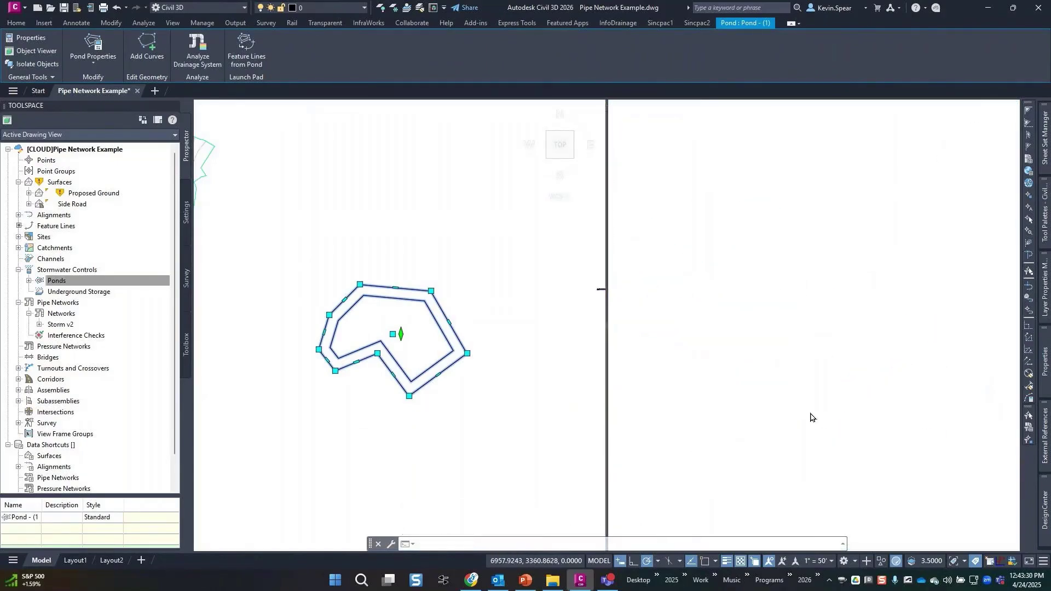
pyautogui.keyDown('shift'); pyautogui.moveTo(811, 417); pyautogui.dragTo(935, 276, button='middle'); pyautogui.keyUp('shift')
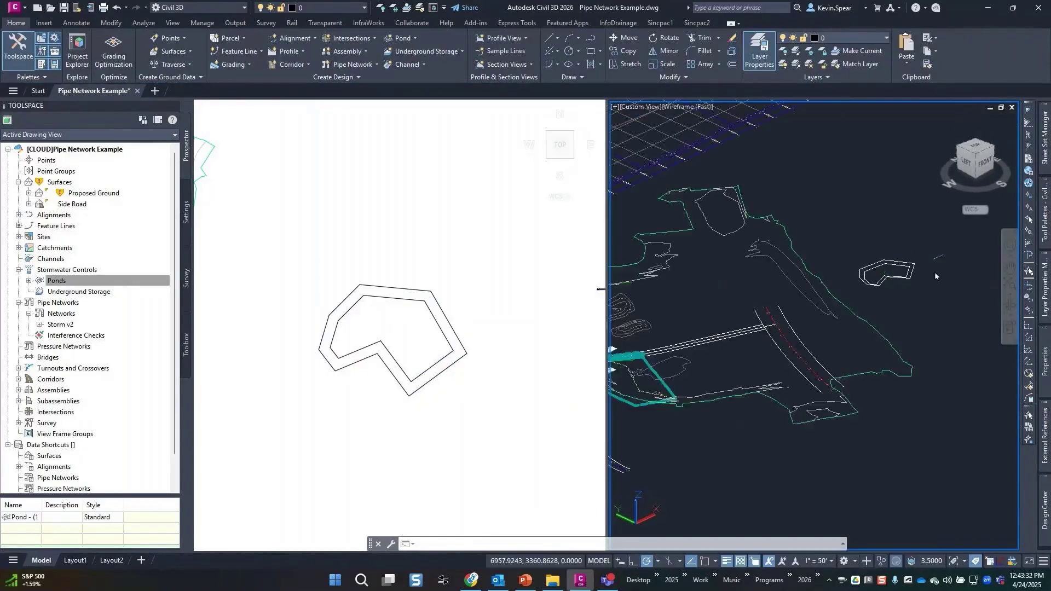
pyautogui.moveTo(936, 276); pyautogui.dragTo(916, 270)
pyautogui.scroll(5, 896, 293)
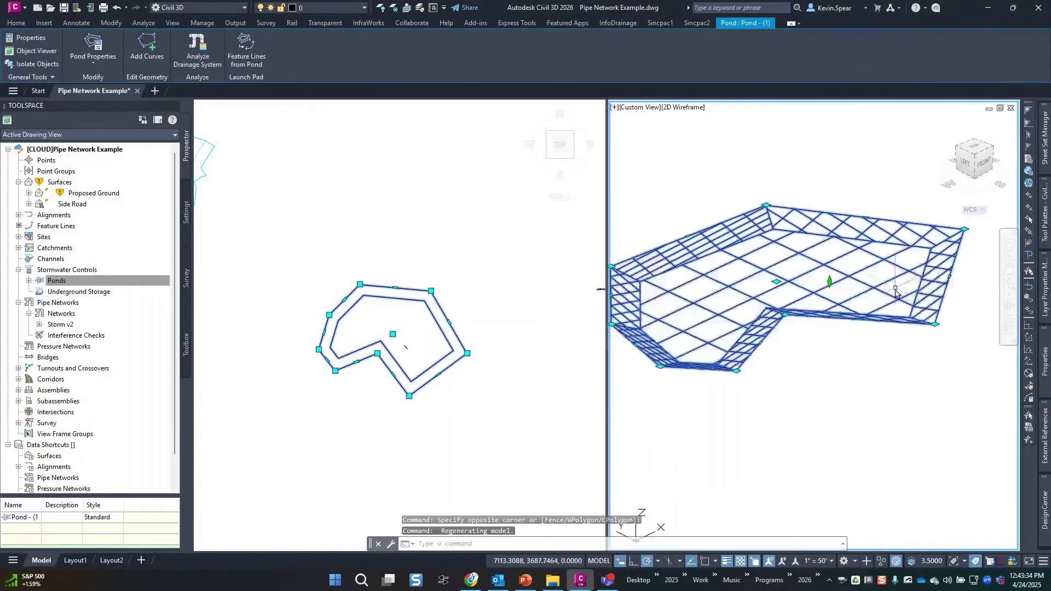
pyautogui.scroll(-2, 874, 361)
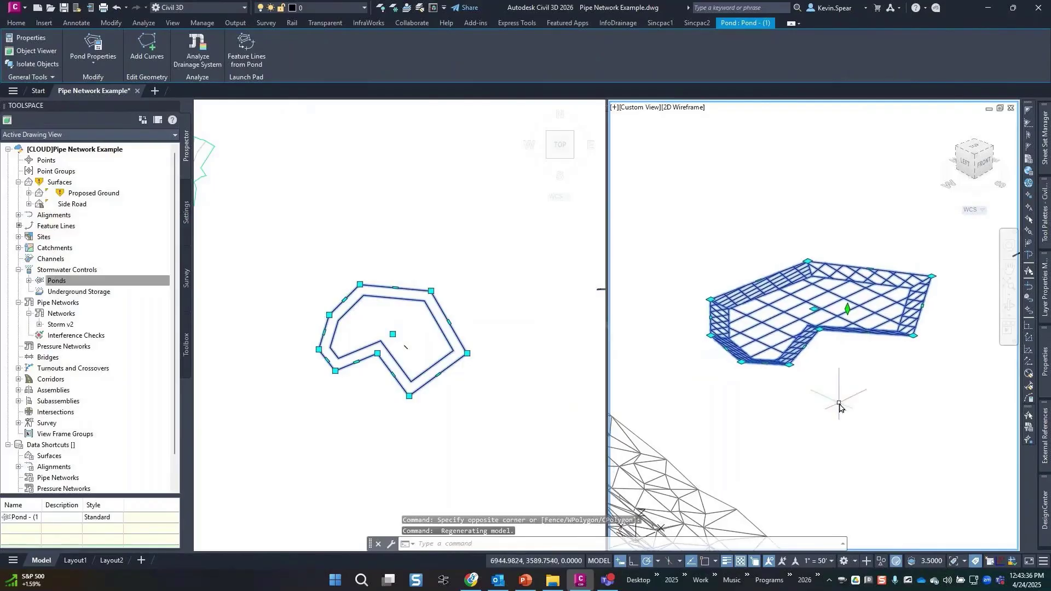
pyautogui.press('Escape')
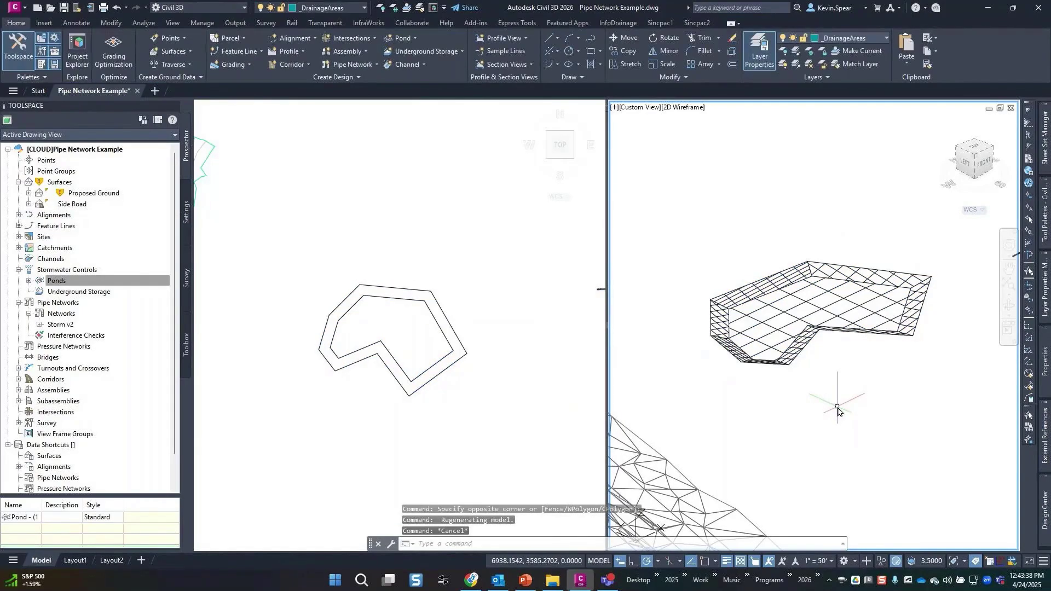
pyautogui.click(415, 420)
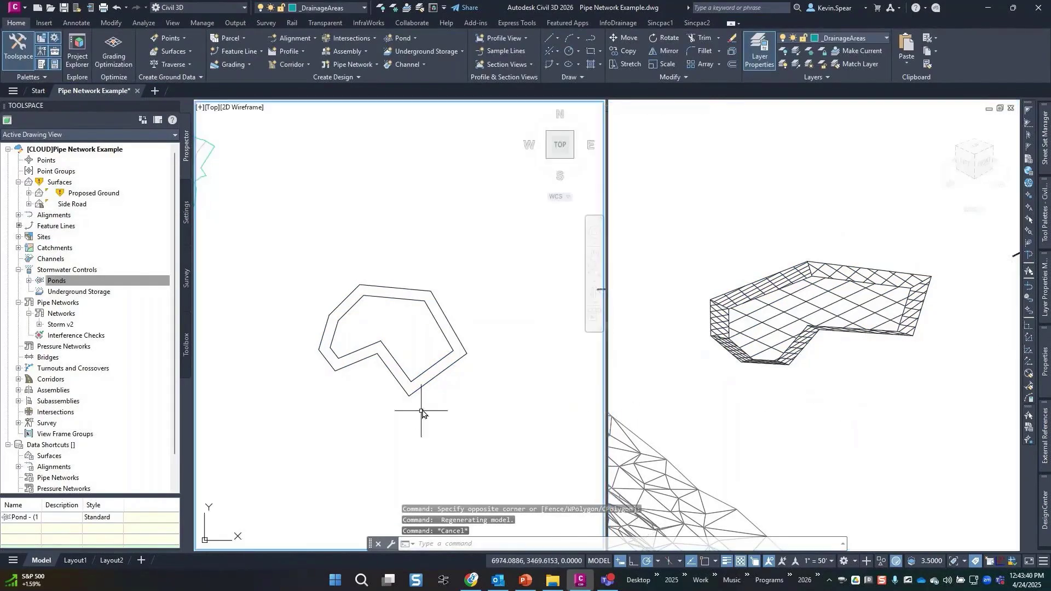
# Step: Stretch the pond's Location grip north and cancel the elevation grip change
pyautogui.click(434, 384)
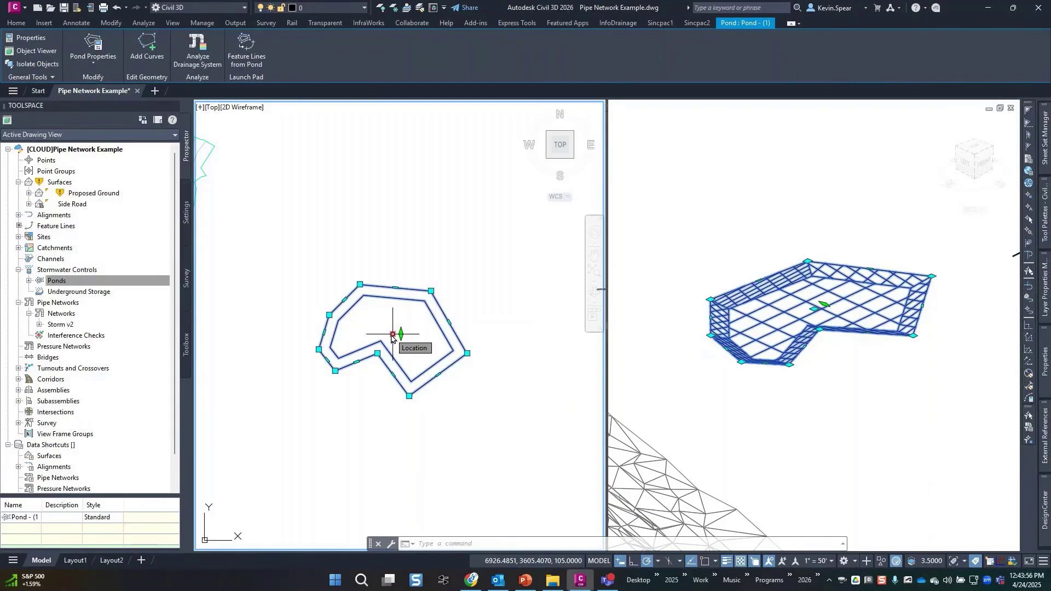
pyautogui.click(392, 335)
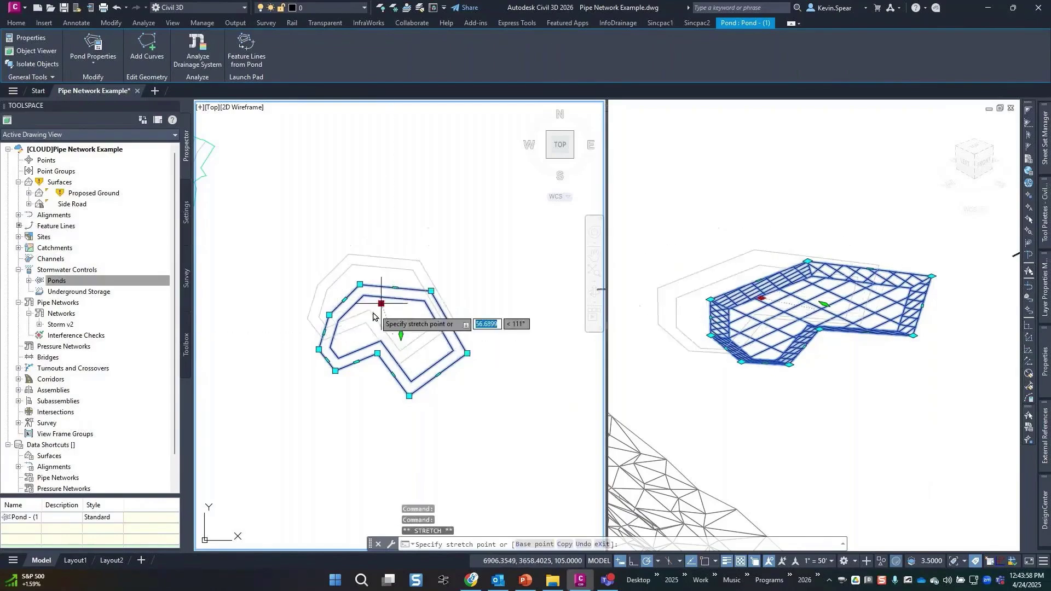
pyautogui.click(393, 268)
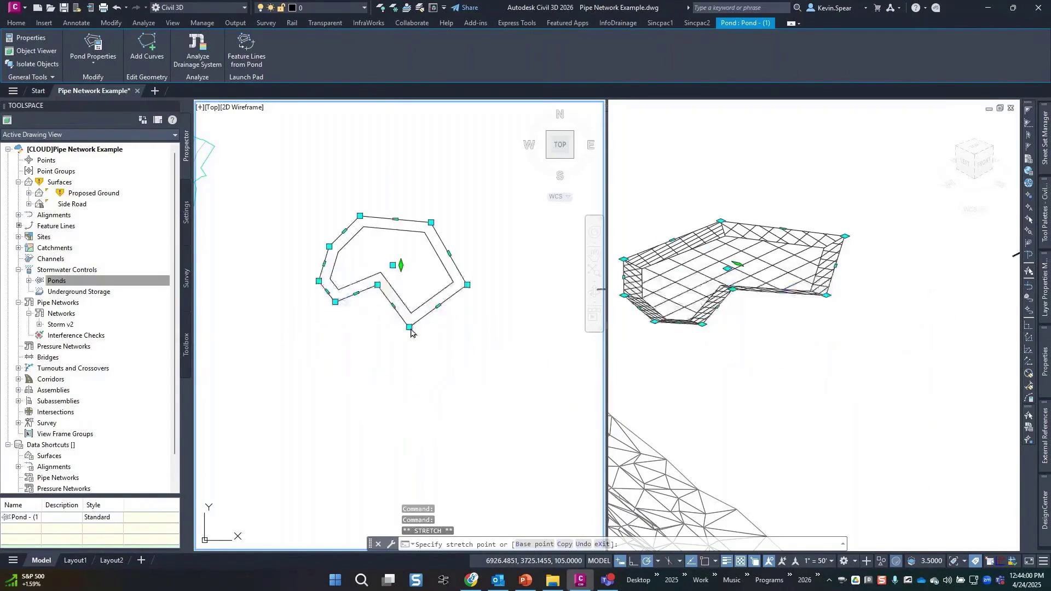
pyautogui.click(402, 266)
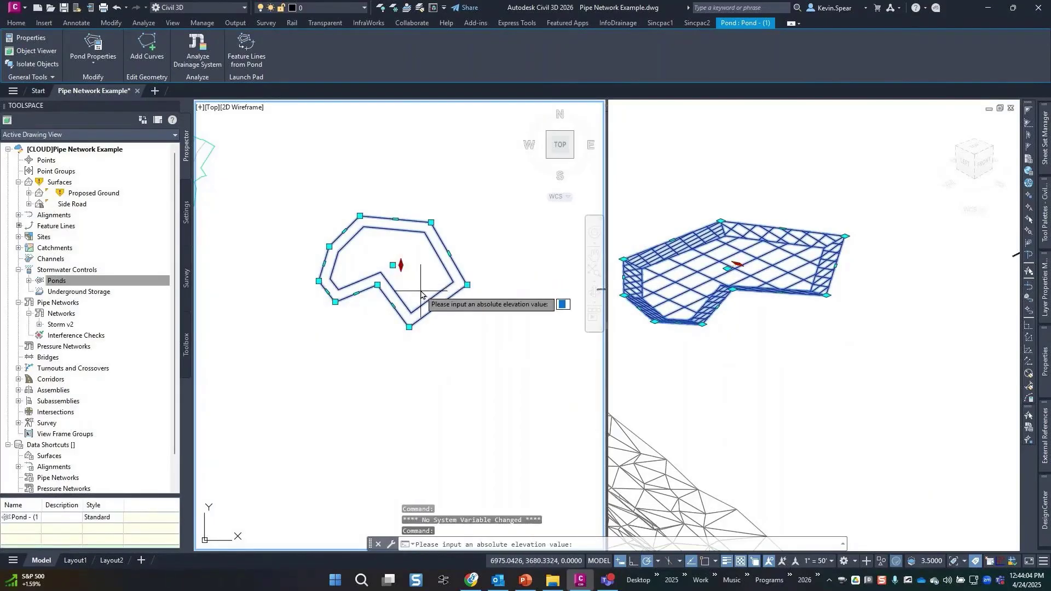
pyautogui.press('Escape')
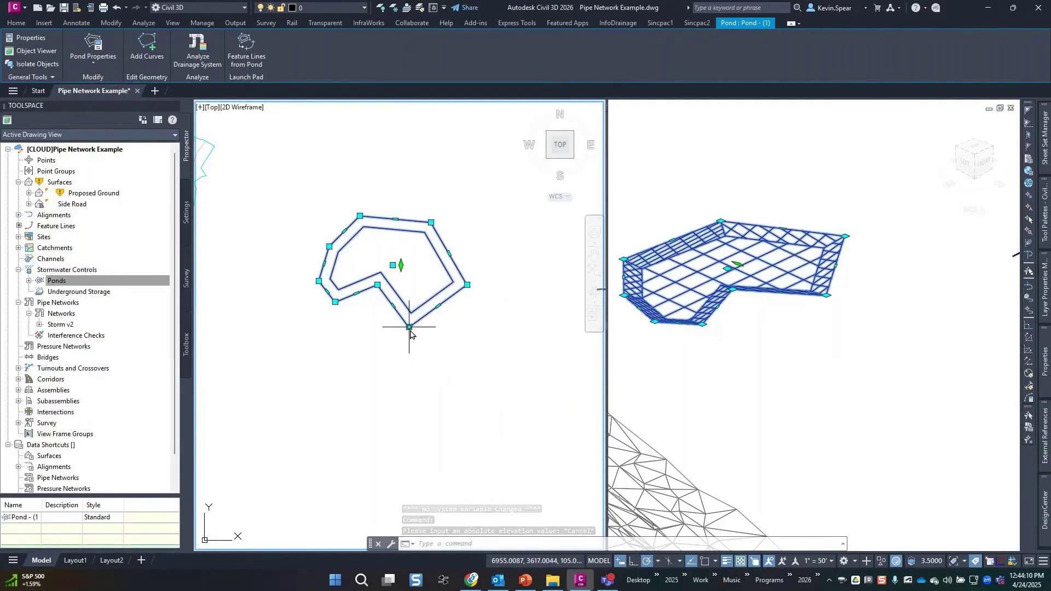
pyautogui.moveTo(410, 326)
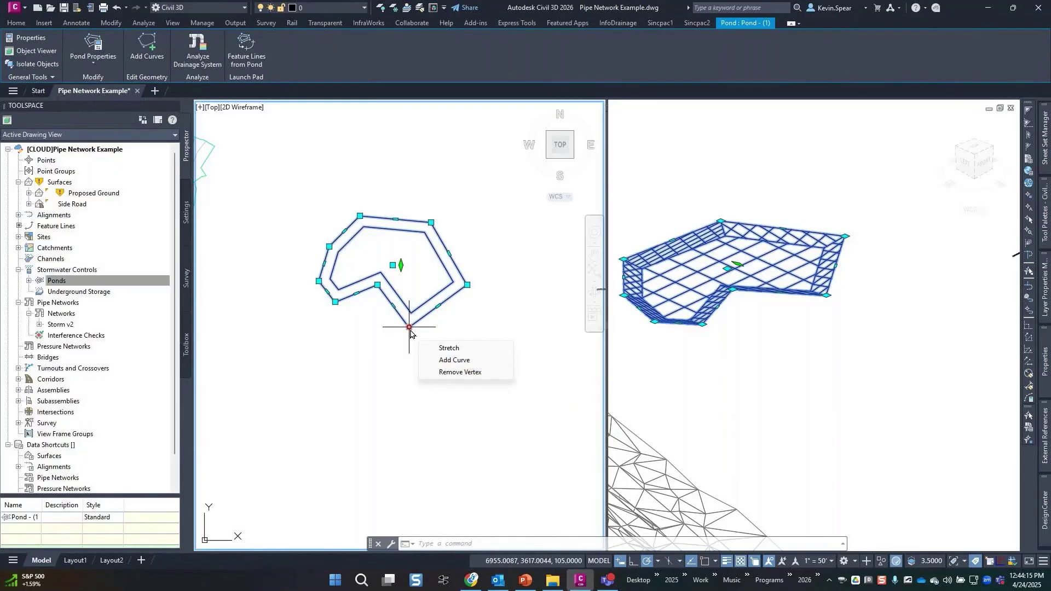
# Step: Round the bottom, notch, bottom-left and top-left pond corners with radius 25 curves
pyautogui.click(450, 360)
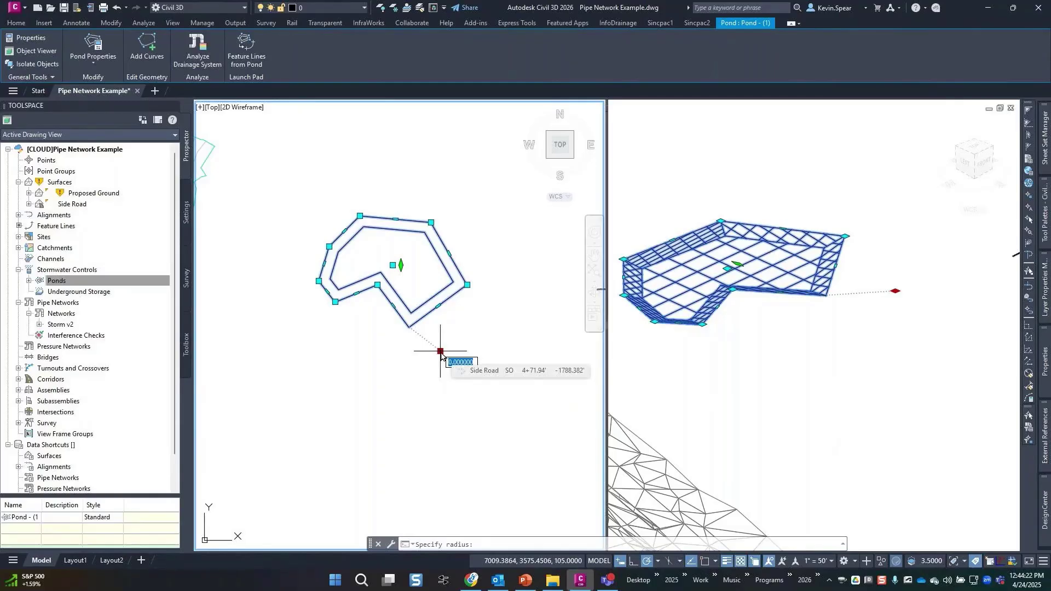
pyautogui.write('25')
pyautogui.press('Return')
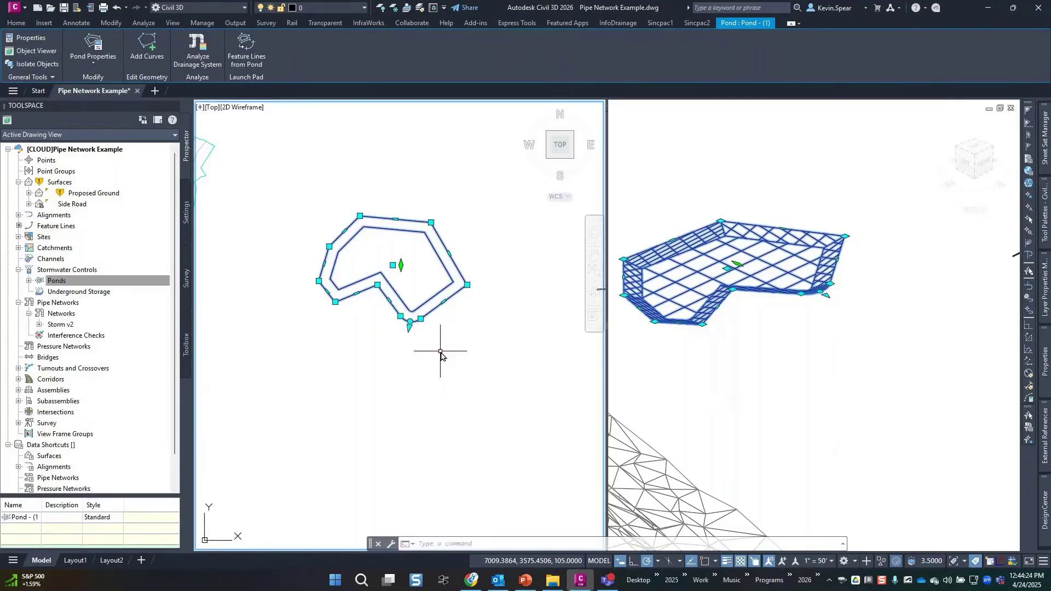
pyautogui.press('Escape')
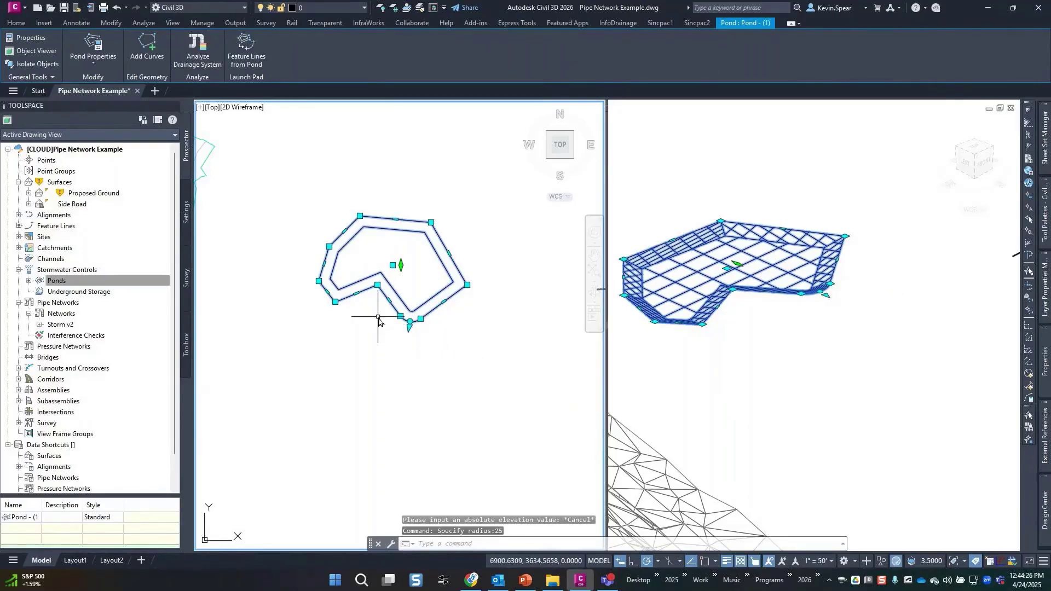
pyautogui.scroll(2, 384, 304)
pyautogui.moveTo(390, 326); pyautogui.dragTo(384, 372, button='middle')
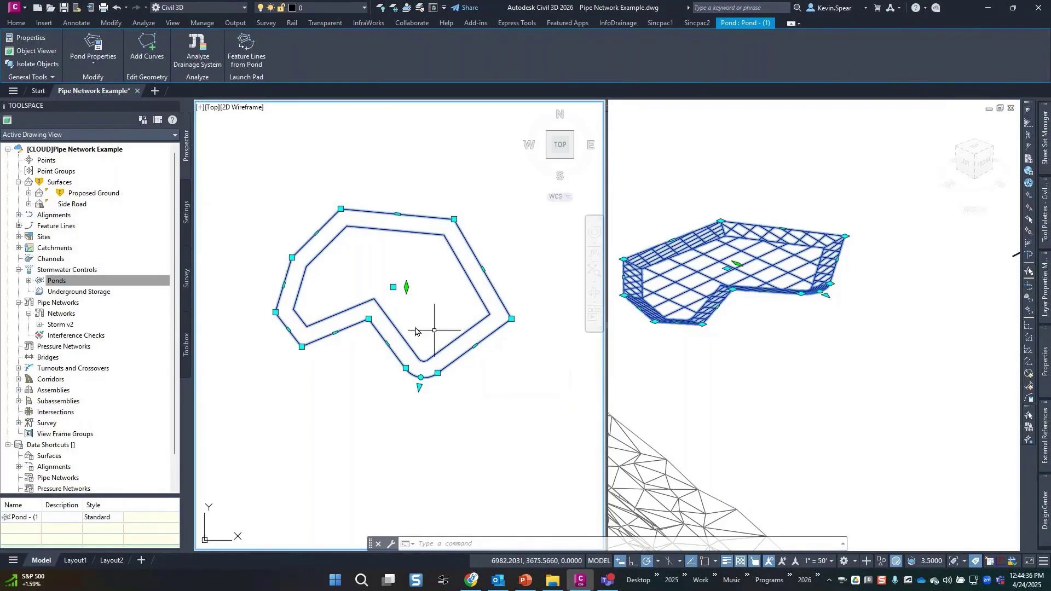
pyautogui.moveTo(370, 319)
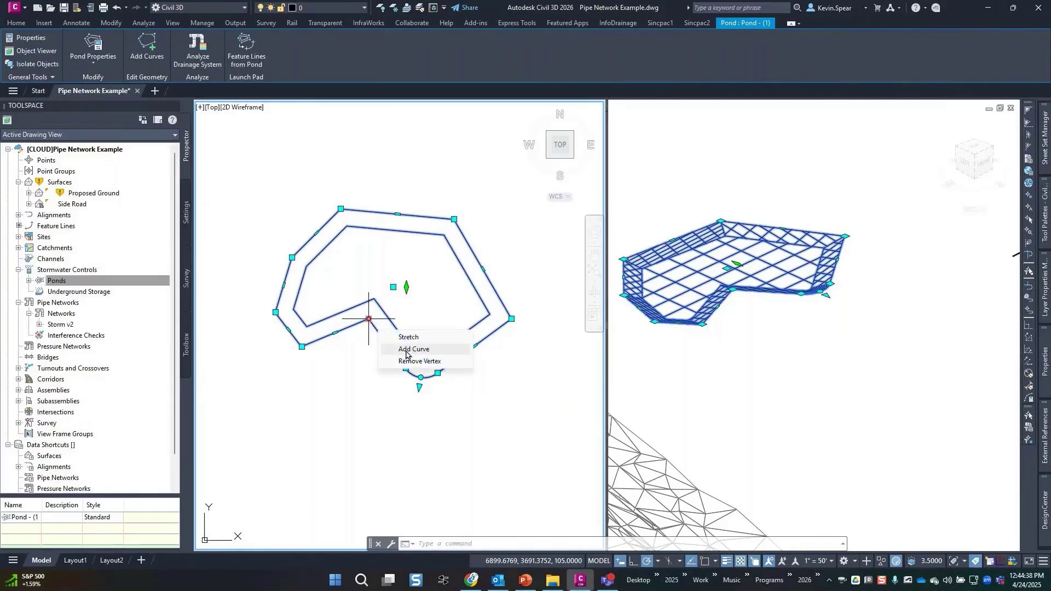
pyautogui.click(411, 349)
pyautogui.write('25')
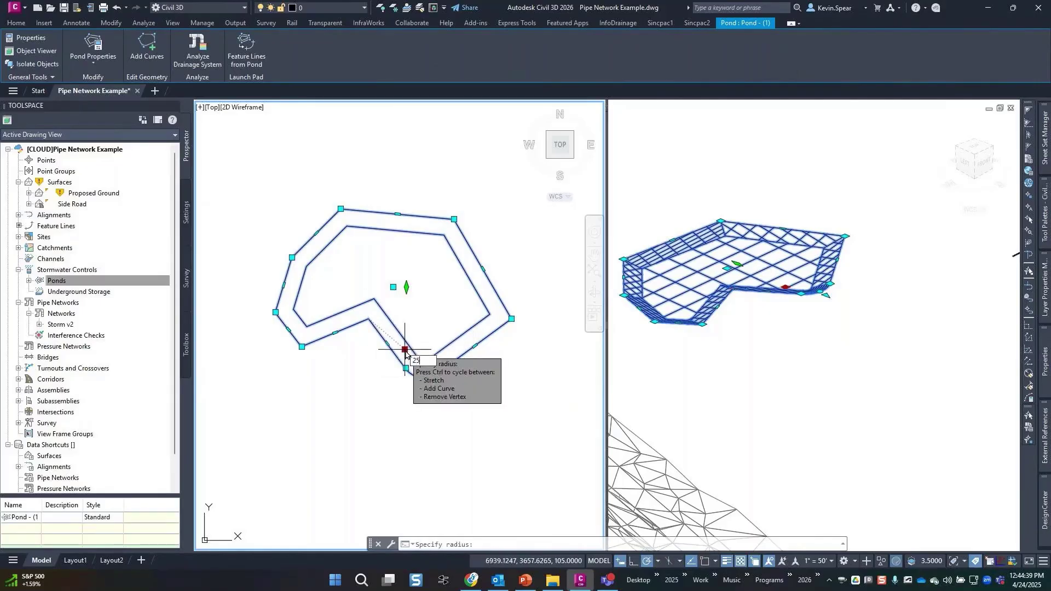
pyautogui.press('Return')
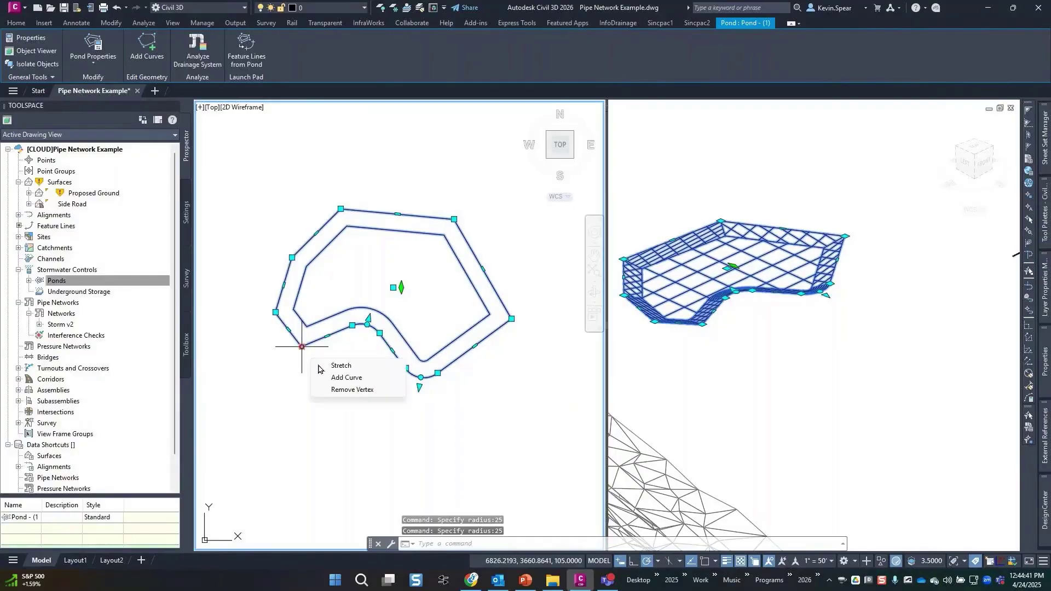
pyautogui.click(333, 377)
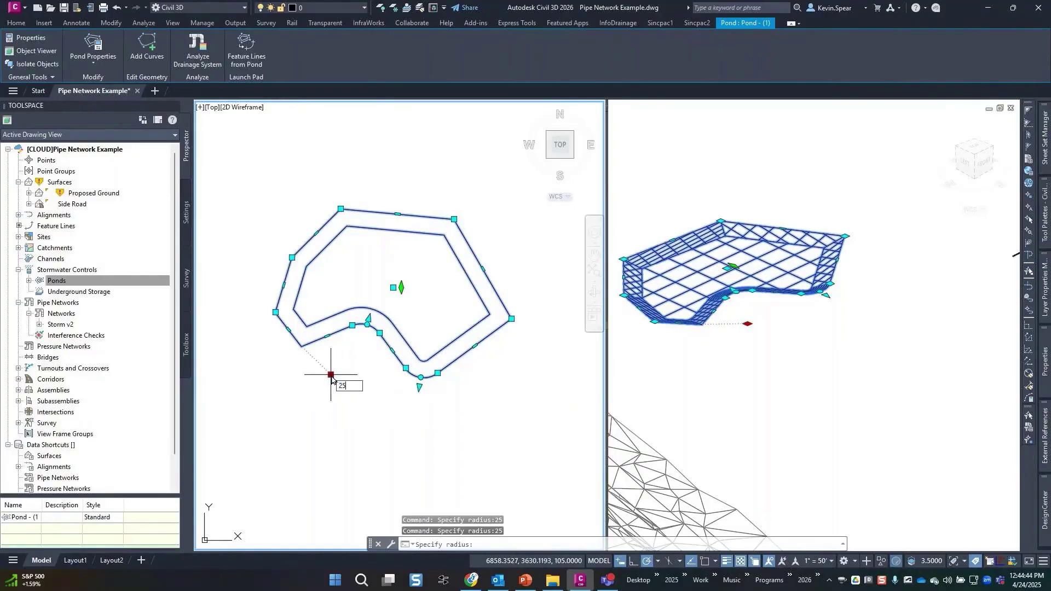
pyautogui.press('Return')
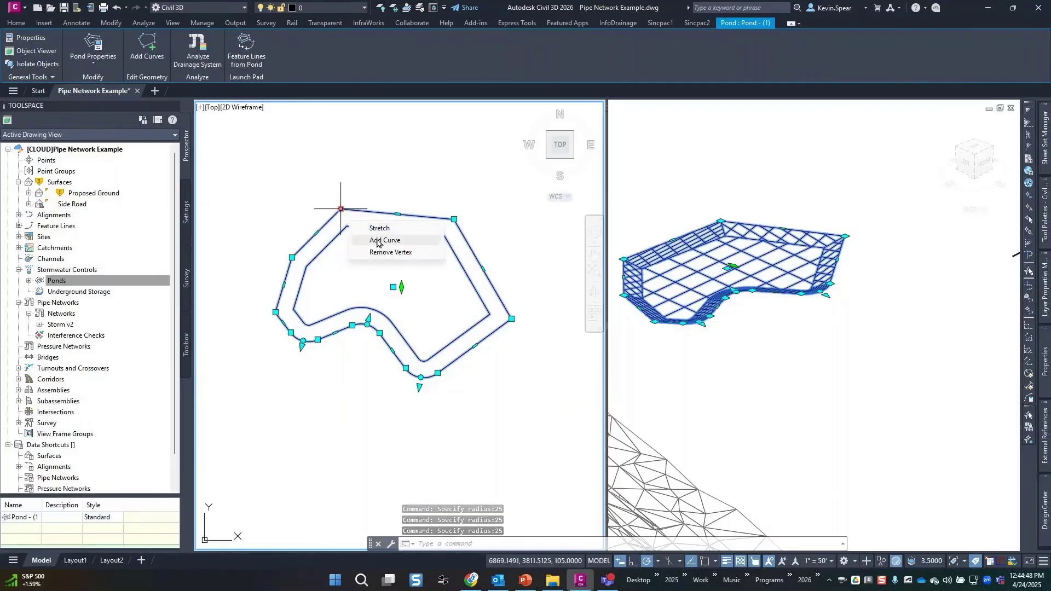
pyautogui.click(373, 239)
pyautogui.press('Return')
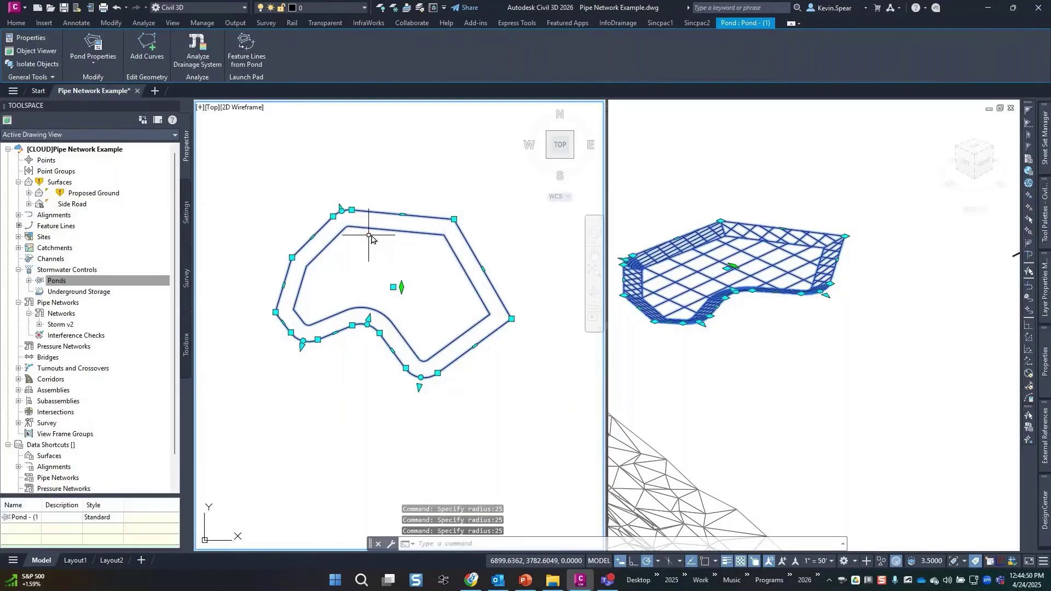
# Step: Orbit the 3D view to check the curved pond corners
pyautogui.click(721, 285)
pyautogui.scroll(3, 698, 292)
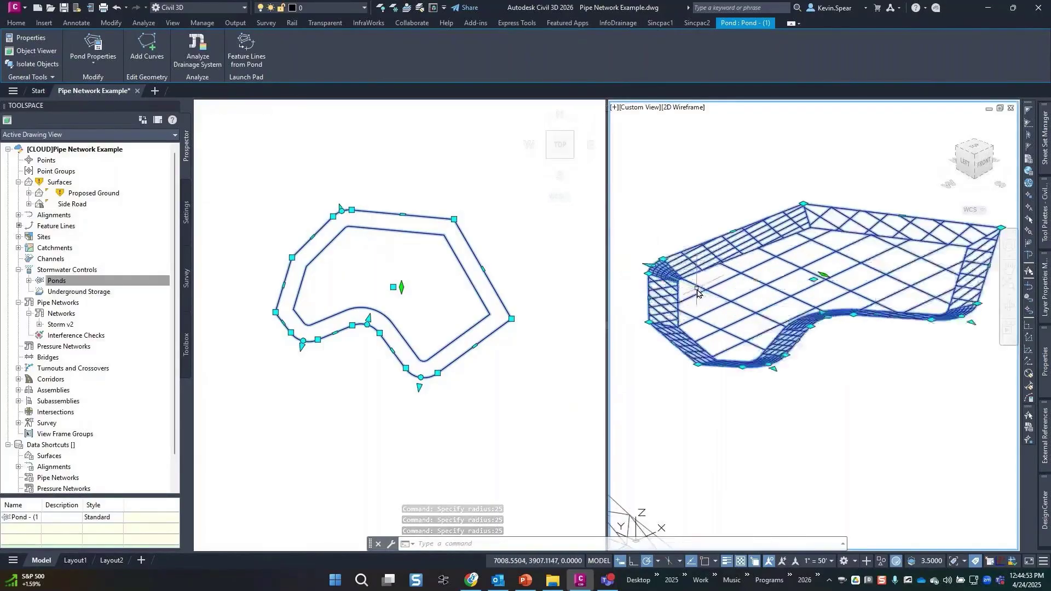
pyautogui.scroll(3, 698, 291)
pyautogui.scroll(-1, 788, 306)
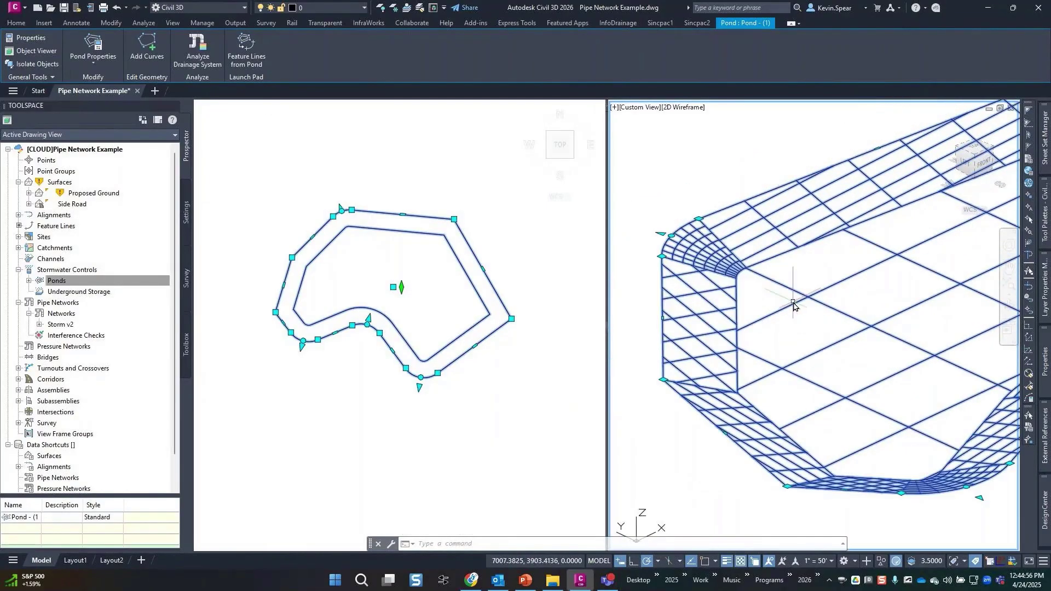
pyautogui.moveTo(794, 307)
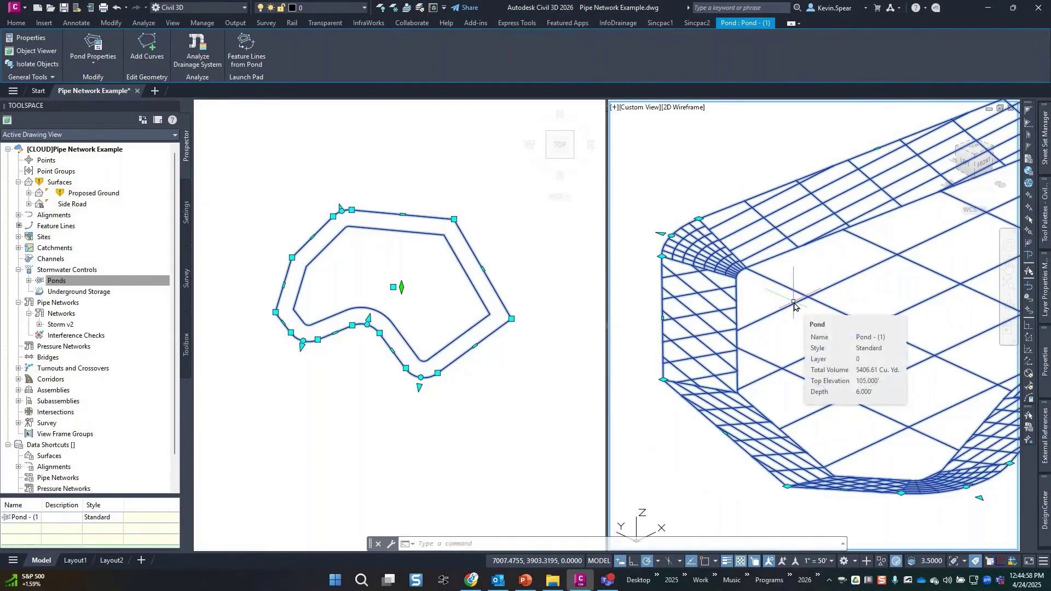
pyautogui.scroll(-2, 794, 306)
pyautogui.keyDown('shift'); pyautogui.moveTo(793, 306); pyautogui.dragTo(882, 317, button='middle'); pyautogui.keyUp('shift')
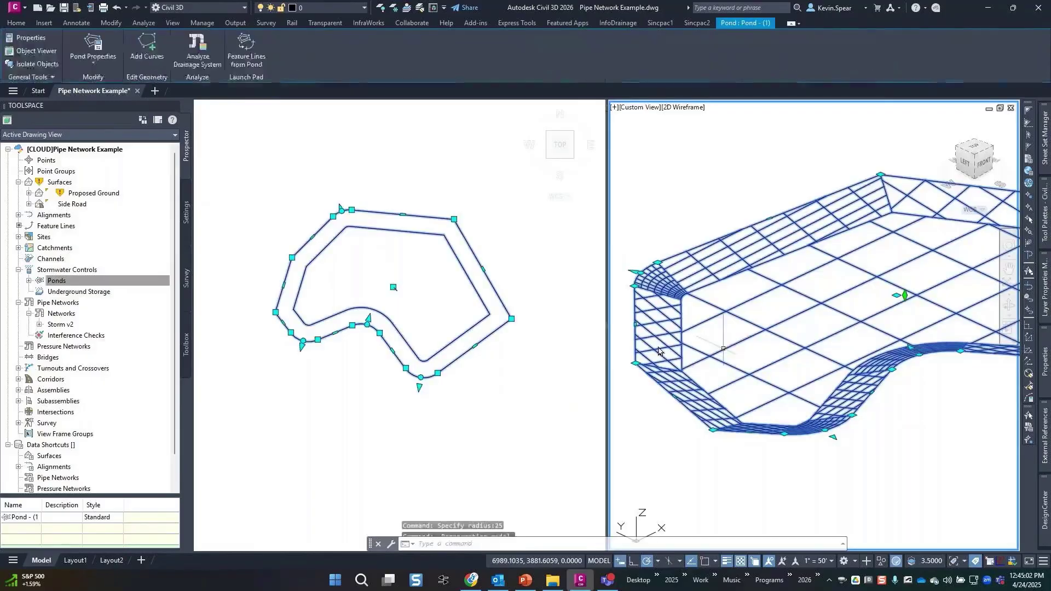
pyautogui.click(441, 287)
pyautogui.press('Escape')
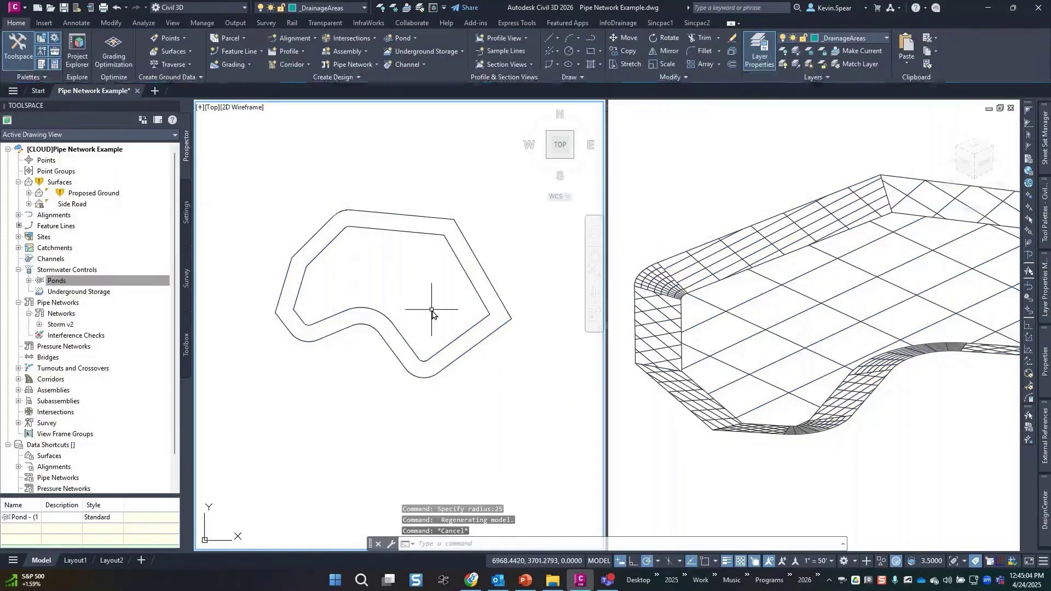
# Step: Round the pond's right-hand corner with a radius 25 curve after several retries
pyautogui.click(514, 319)
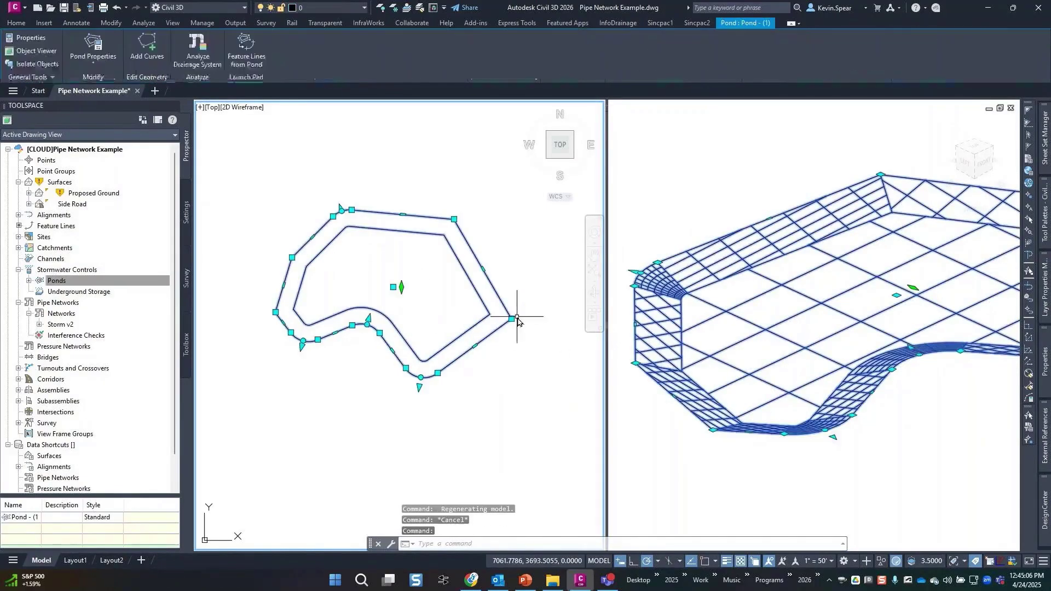
pyautogui.click(513, 319)
pyautogui.press('Escape')
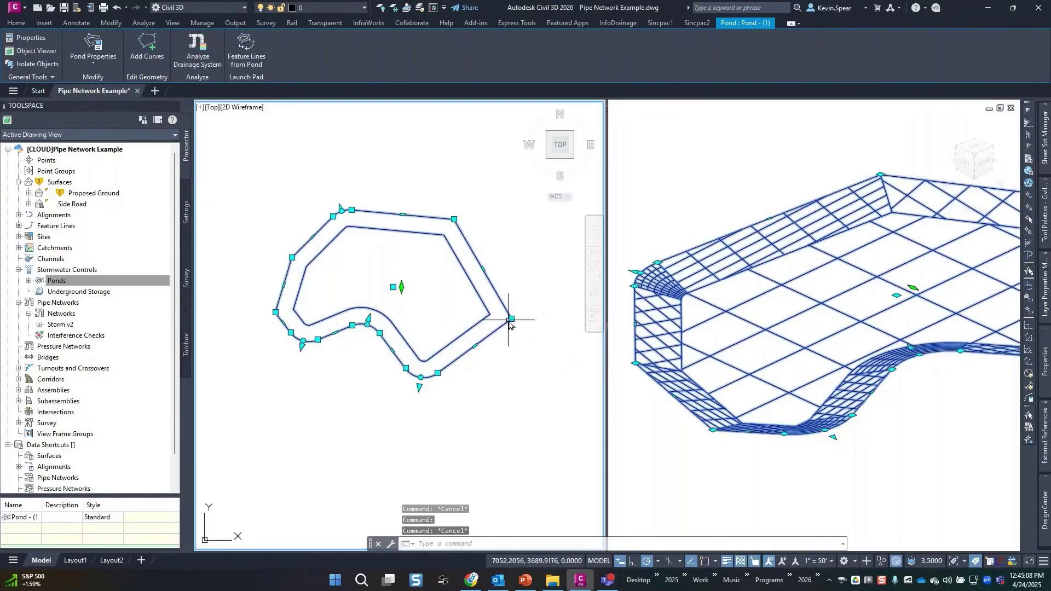
pyautogui.moveTo(511, 320)
pyautogui.click(559, 348)
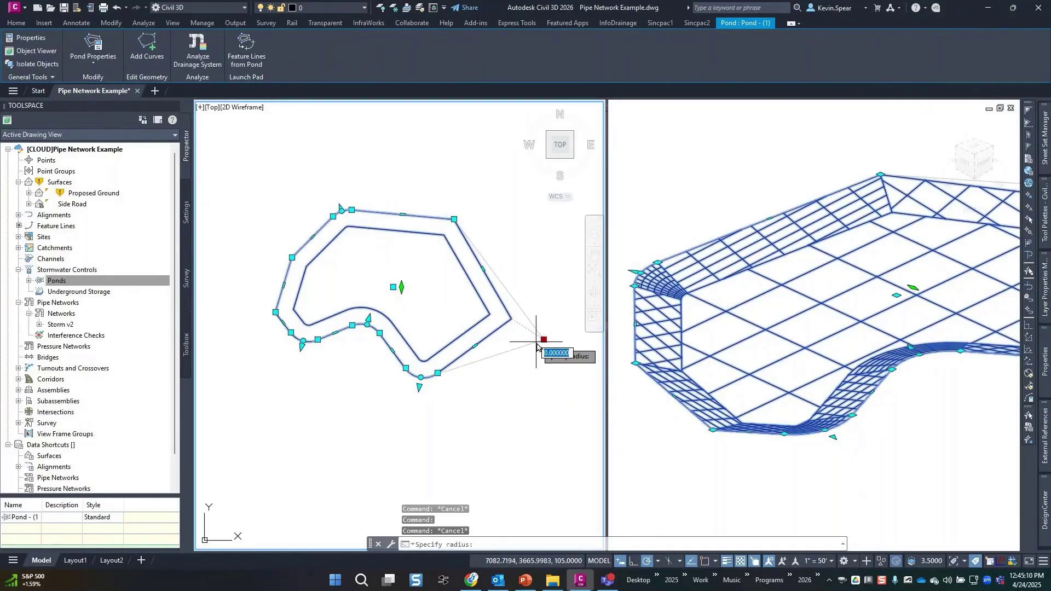
pyautogui.press('Escape')
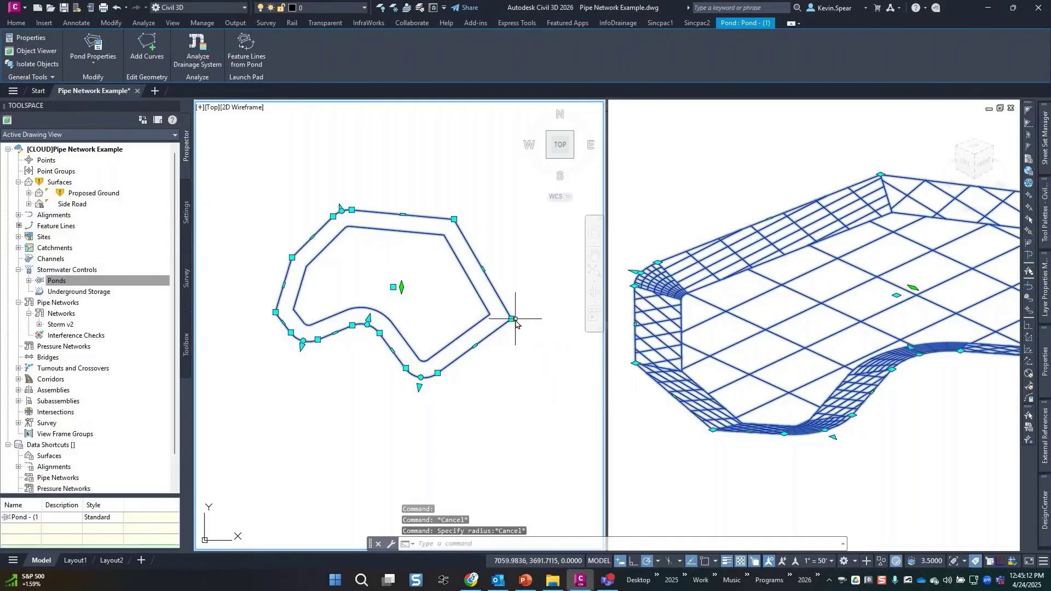
pyautogui.click(544, 353)
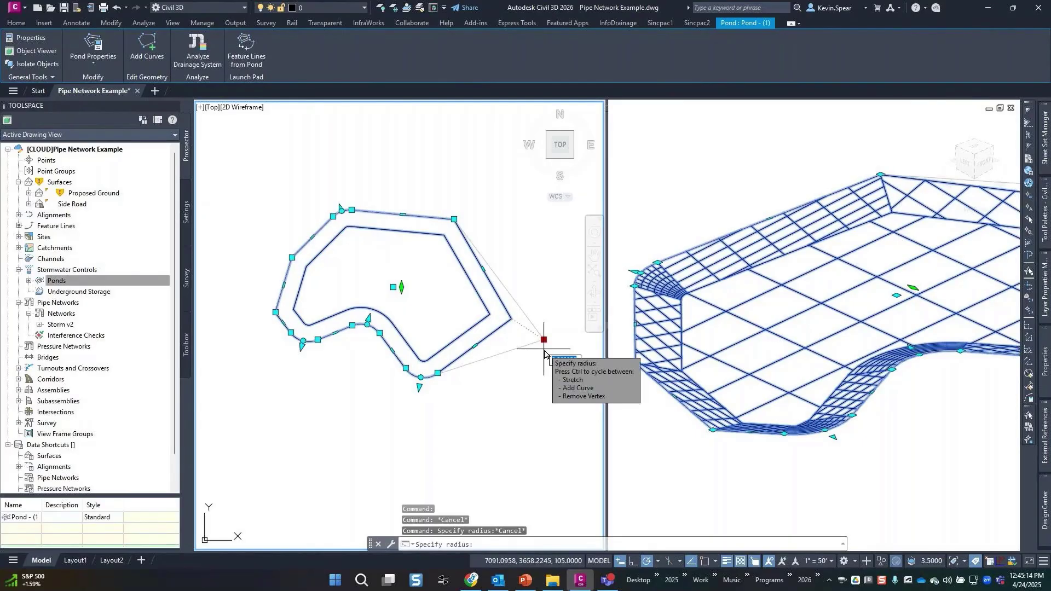
pyautogui.write('250')
pyautogui.press('Return')
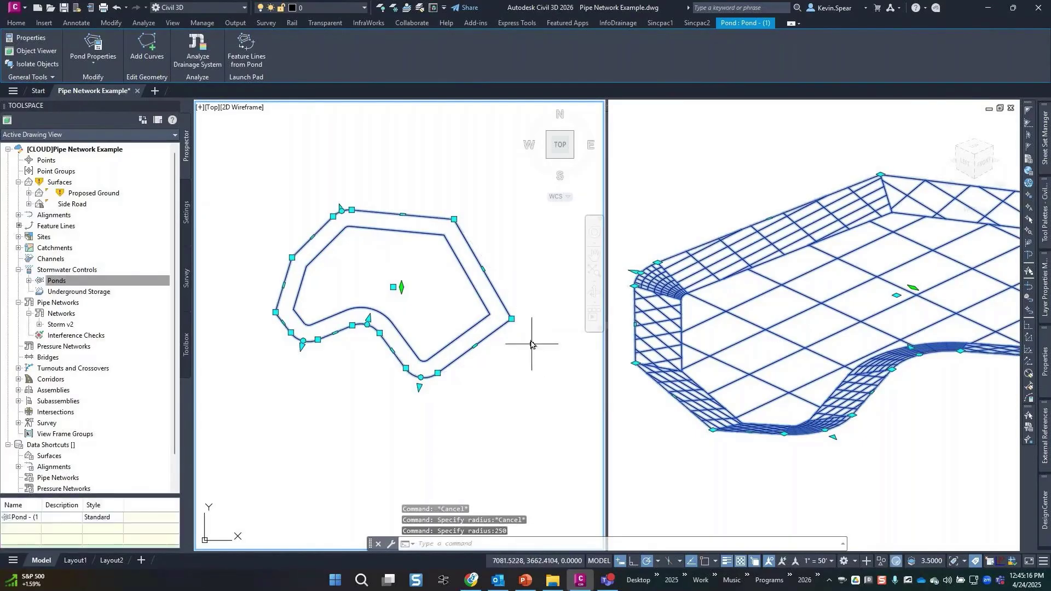
pyautogui.moveTo(511, 319)
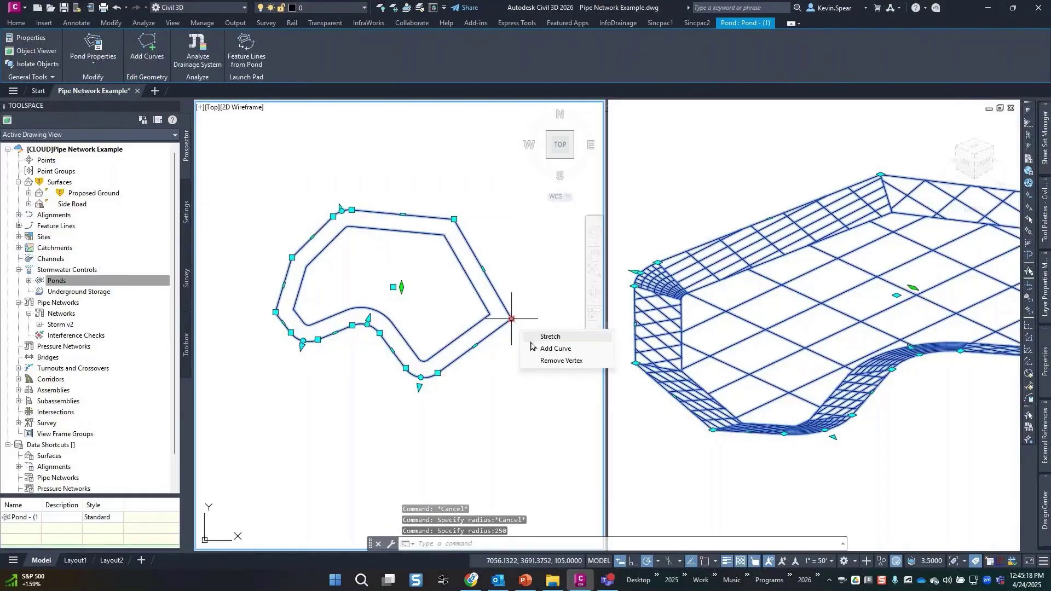
pyautogui.click(532, 349)
pyautogui.write('25')
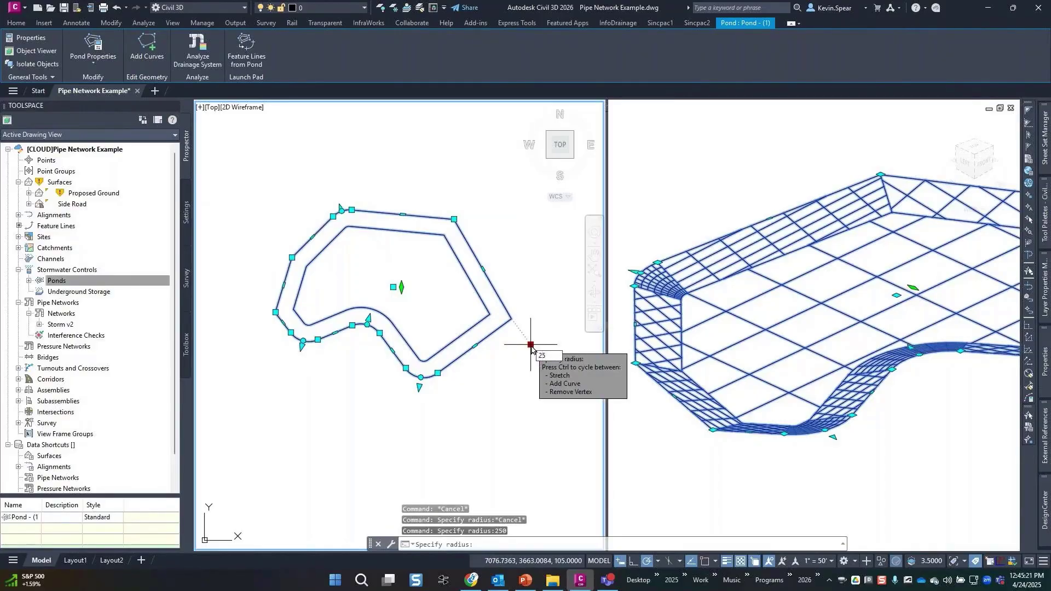
pyautogui.press('Return')
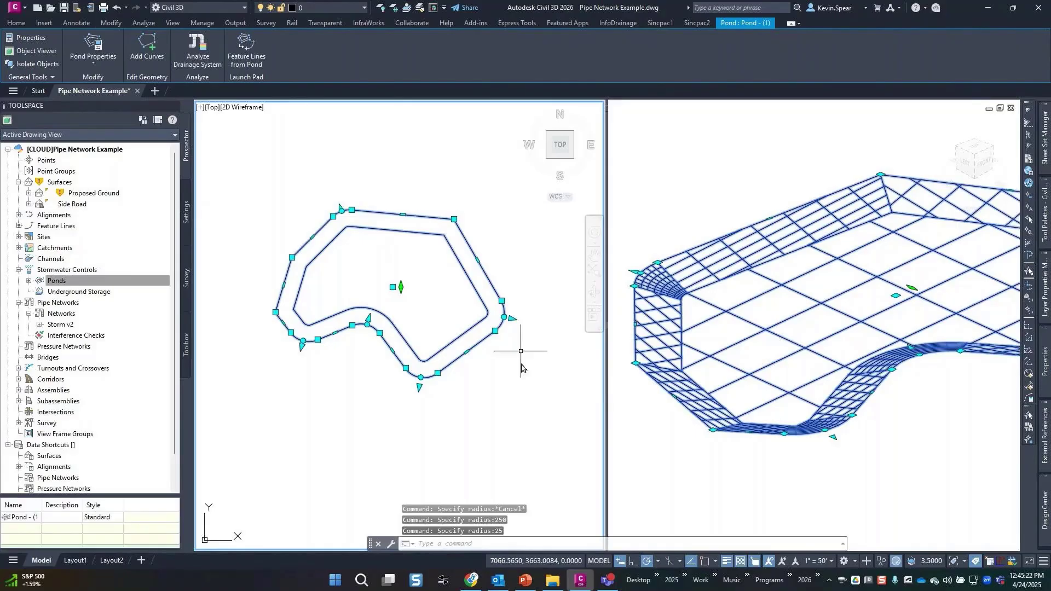
pyautogui.press('Escape')
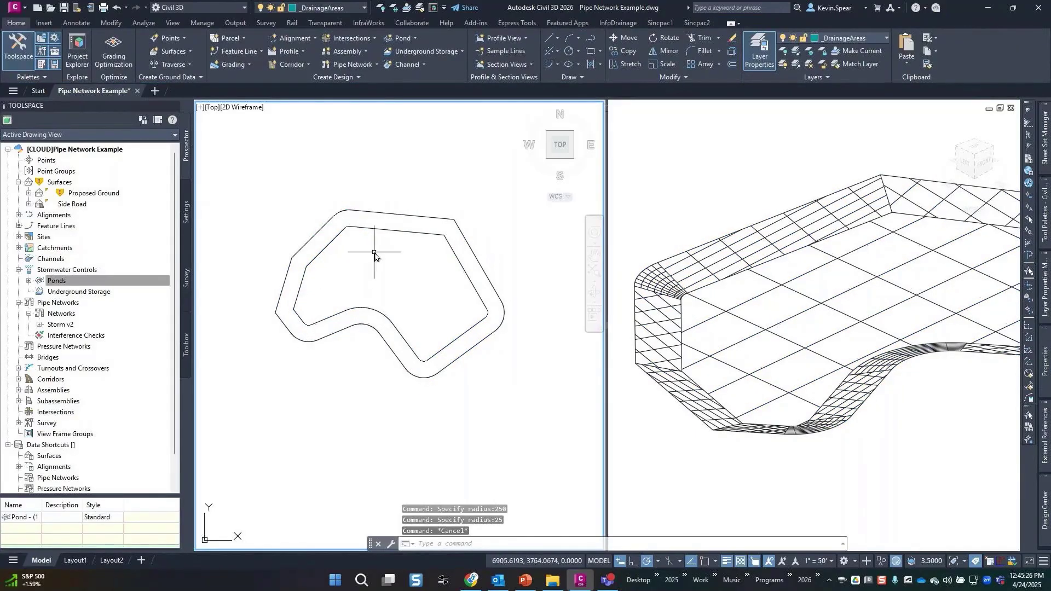
# Step: Create a new storm pipe network with the default settings
pyautogui.click(357, 65)
pyautogui.click(374, 82)
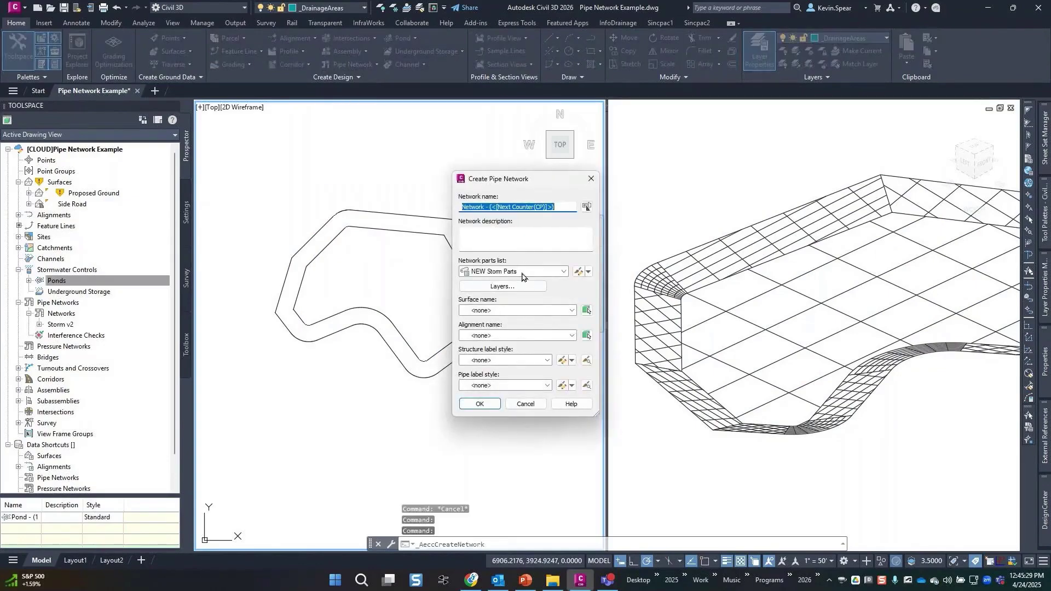
pyautogui.click(481, 404)
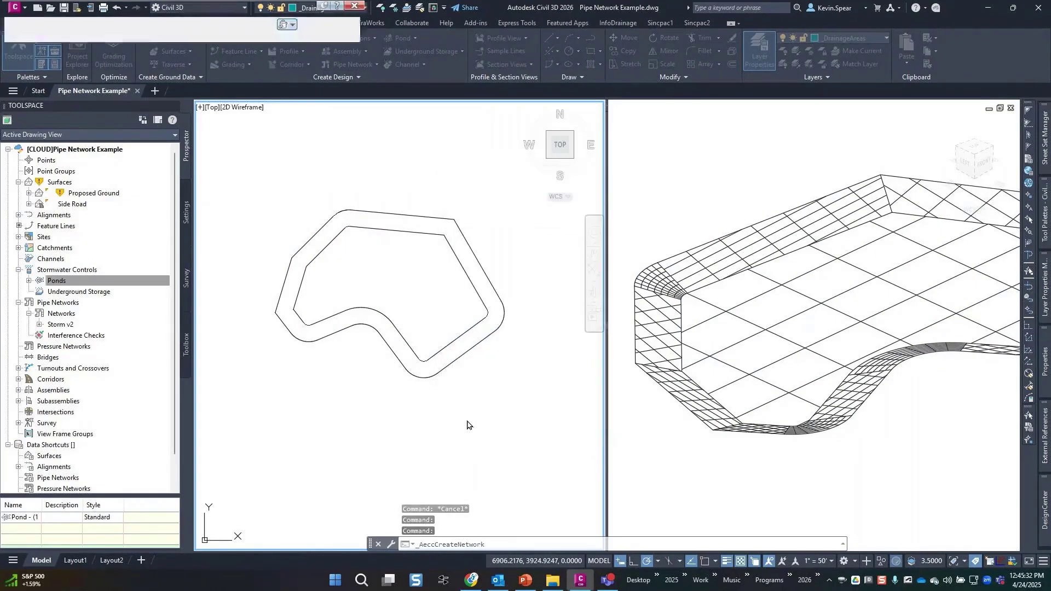
# Step: Choose a catch basin inlet and 24-inch concrete pipe, then place the first inlet below the pond
pyautogui.click(526, 151)
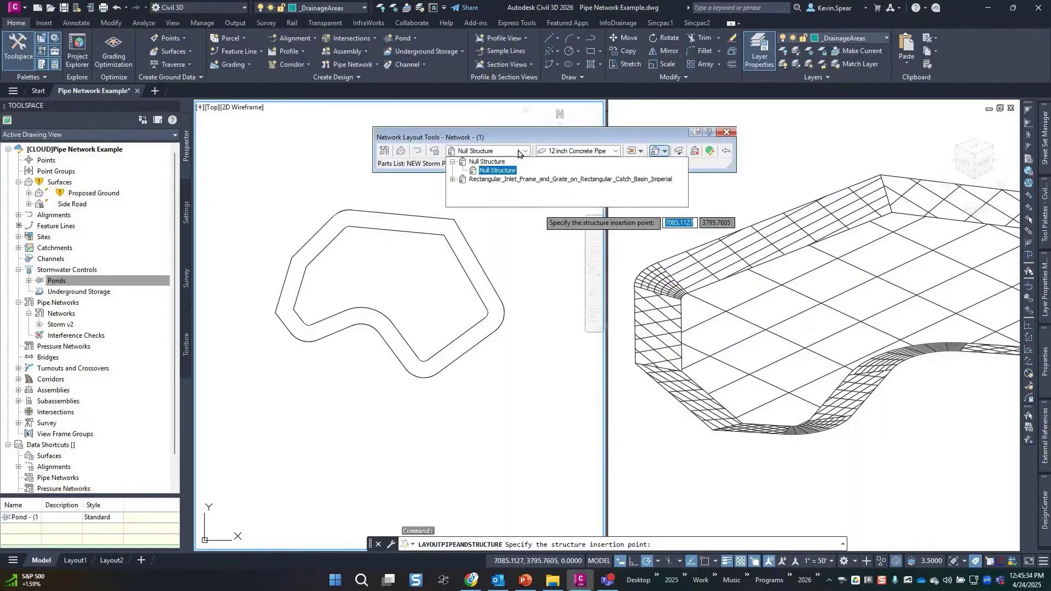
pyautogui.doubleClick(499, 183)
pyautogui.click(493, 190)
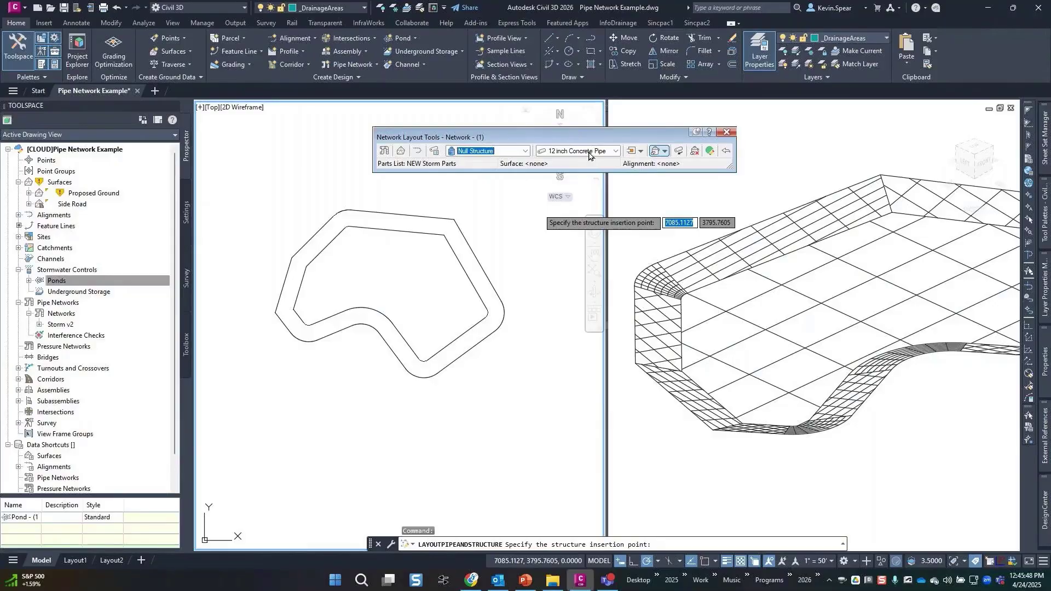
pyautogui.click(590, 152)
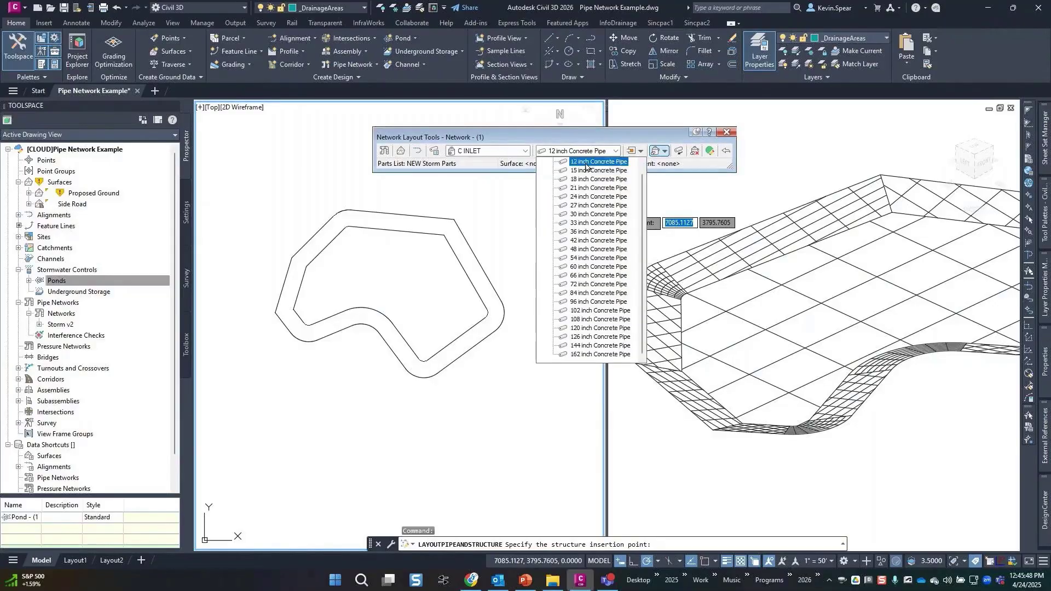
pyautogui.click(590, 196)
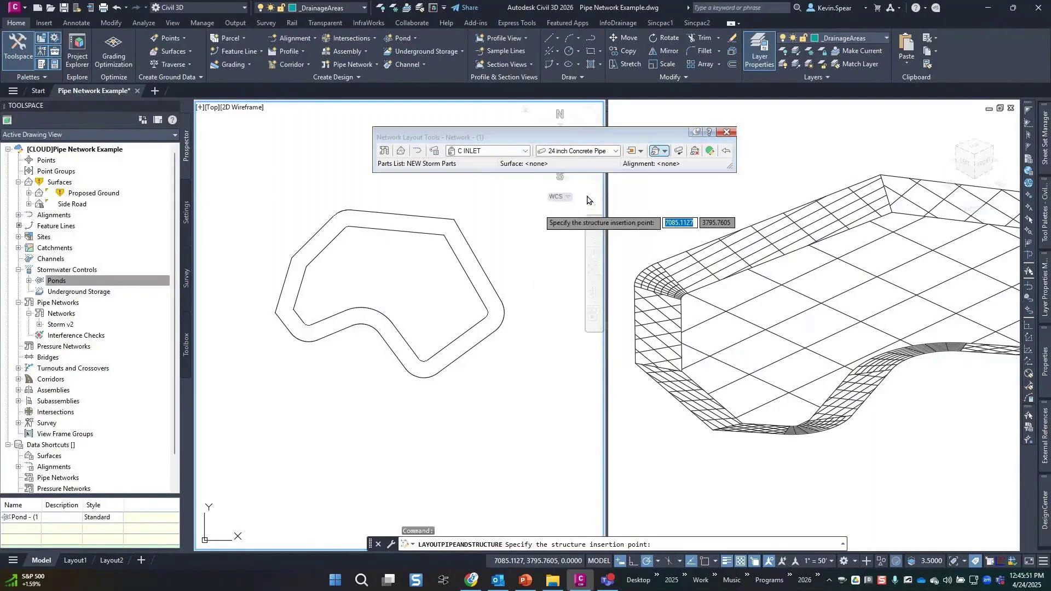
pyautogui.click(496, 384)
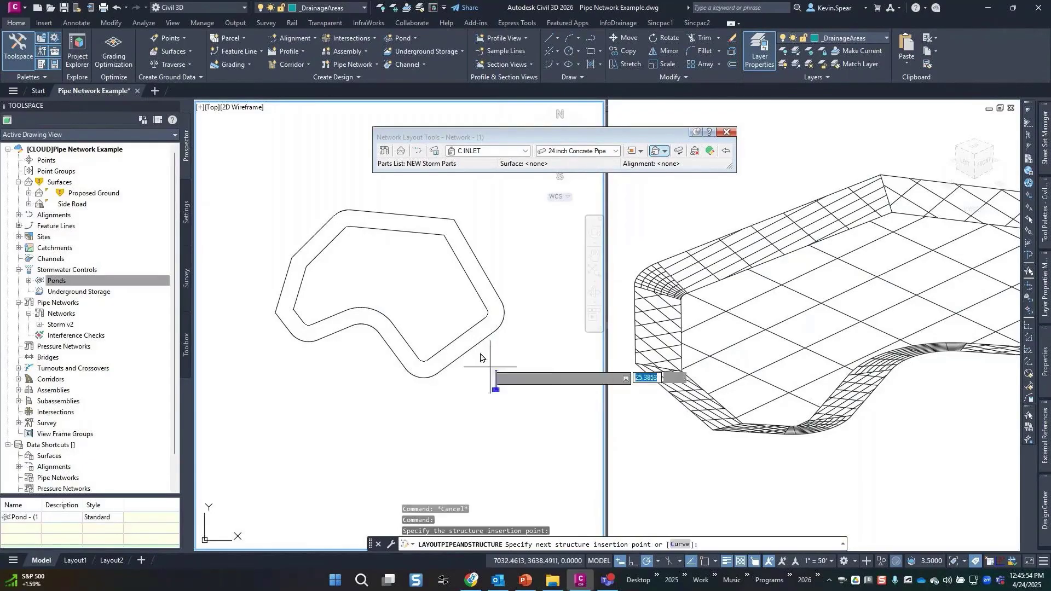
pyautogui.scroll(3, 458, 338)
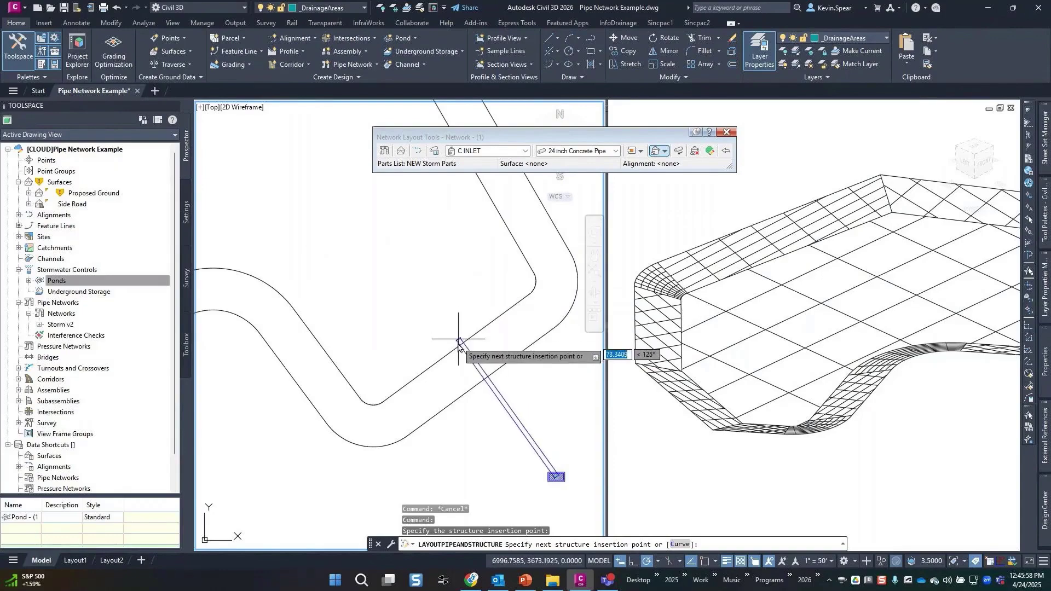
# Step: Place a second structure at the pond end and finish the layout
pyautogui.click(495, 402)
pyautogui.press('Escape')
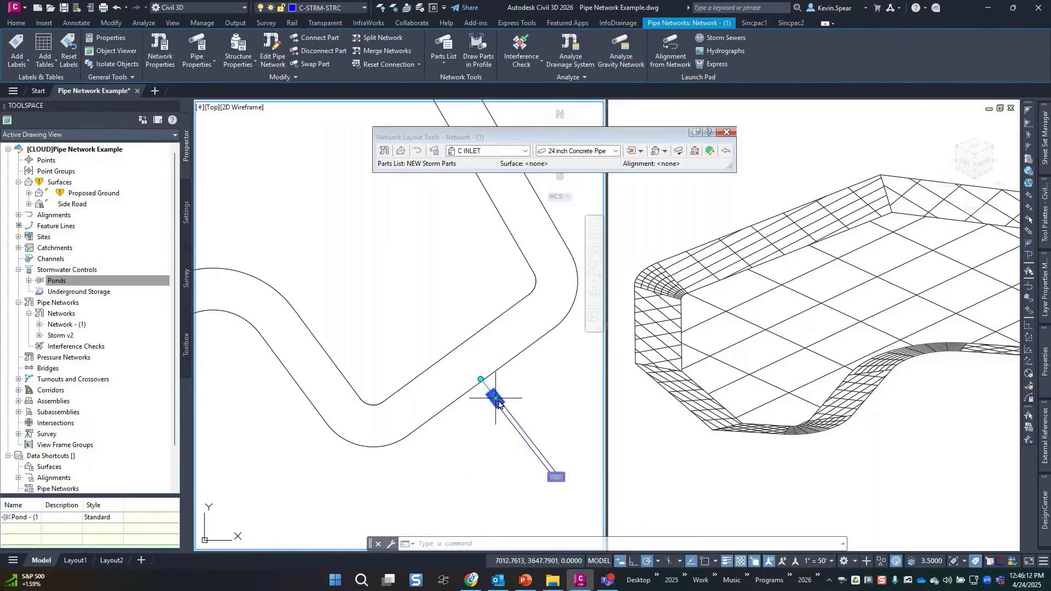
pyautogui.click(496, 400)
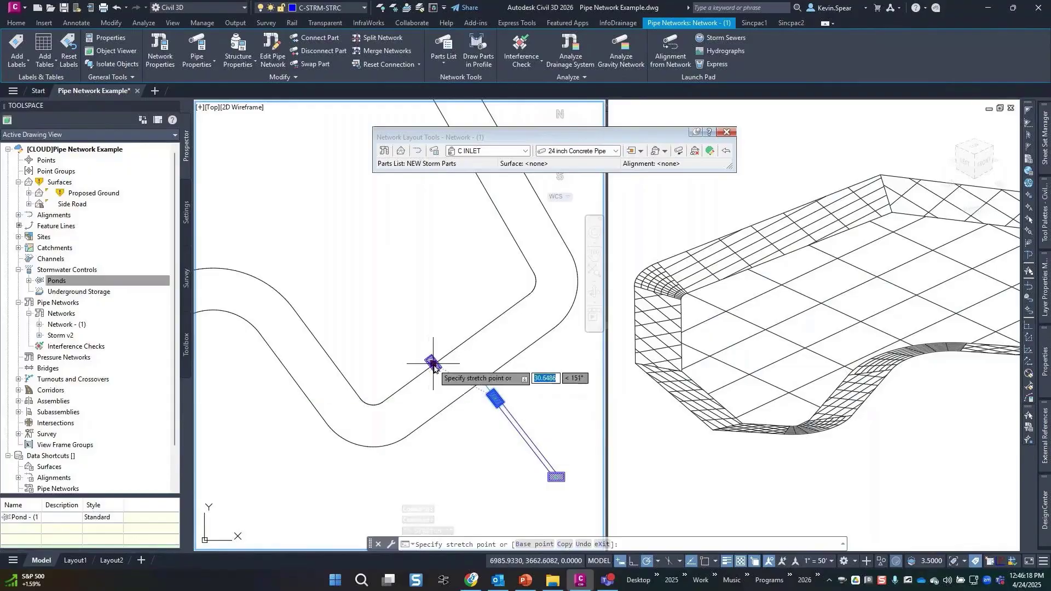
pyautogui.press('Escape')
pyautogui.press('Escape')
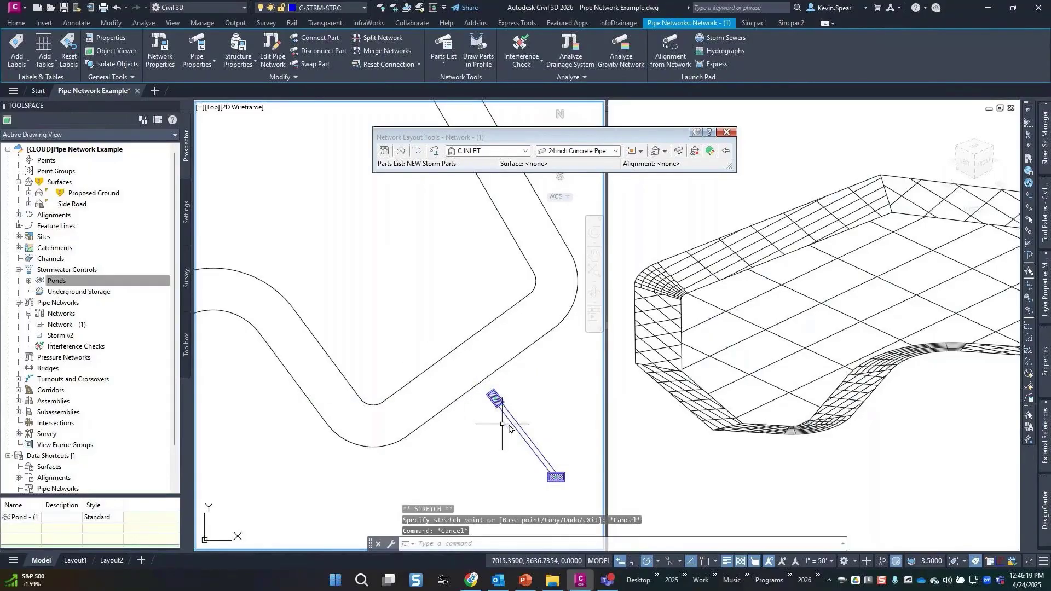
# Step: Stretch the 24-inch pipe's end to the pond edge
pyautogui.click(511, 424)
pyautogui.click(495, 398)
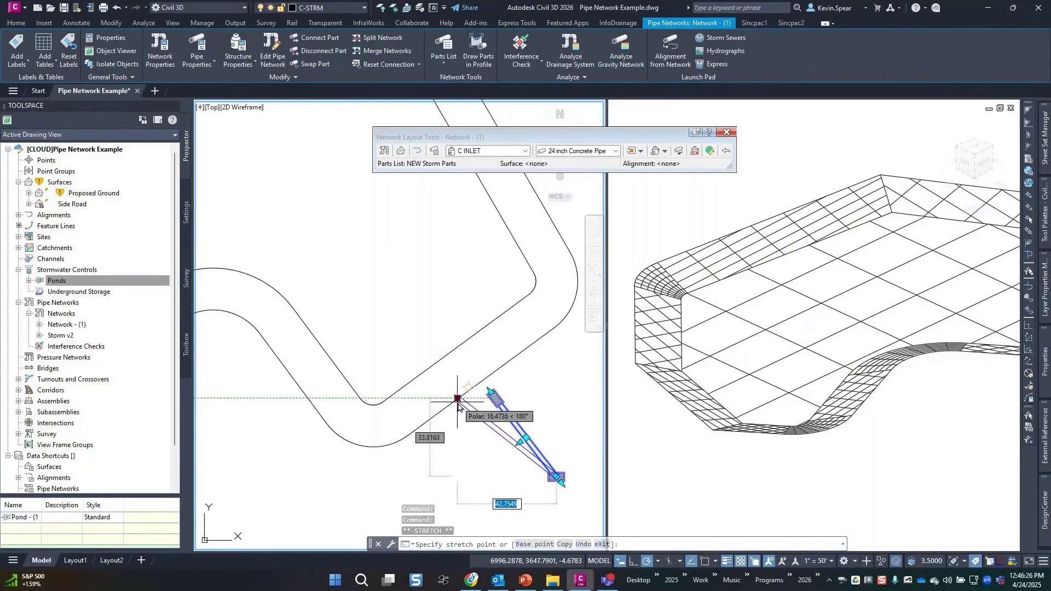
pyautogui.click(447, 356)
pyautogui.press('Escape')
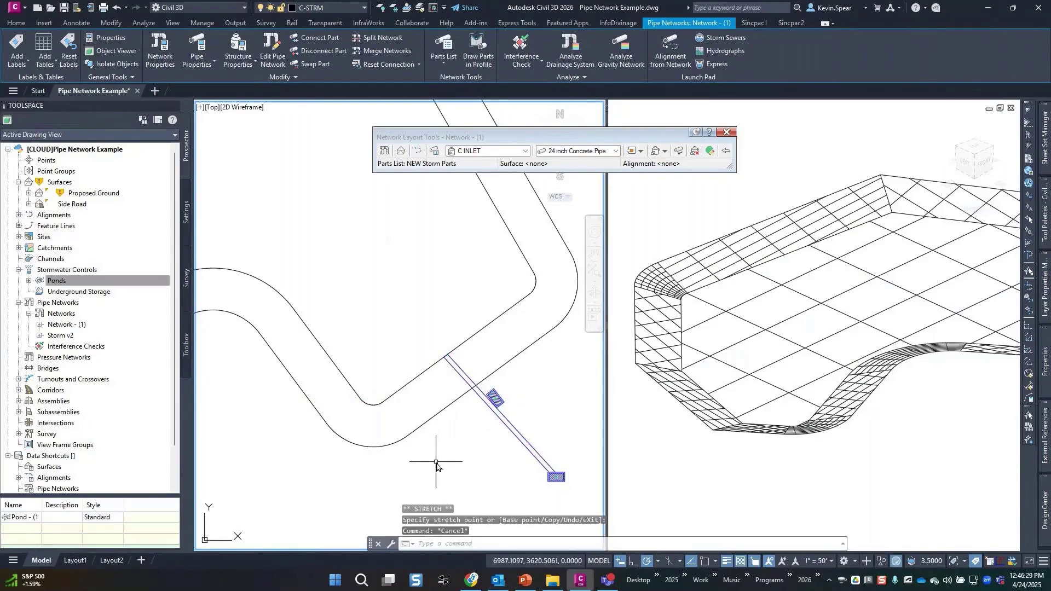
# Step: Delete the extra structure at the pond end of the pipe
pyautogui.click(501, 399)
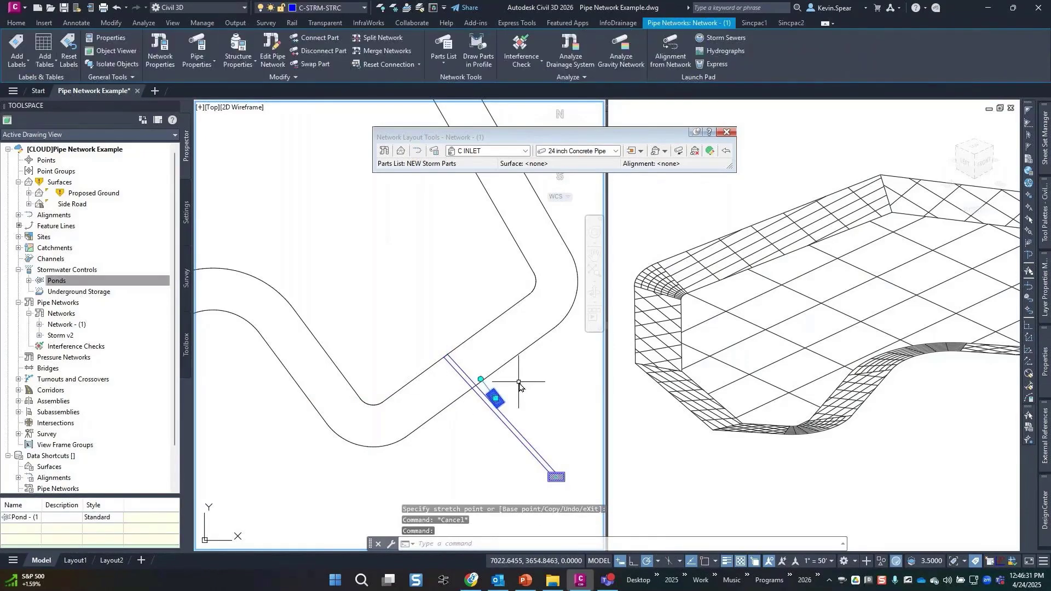
pyautogui.press('Delete')
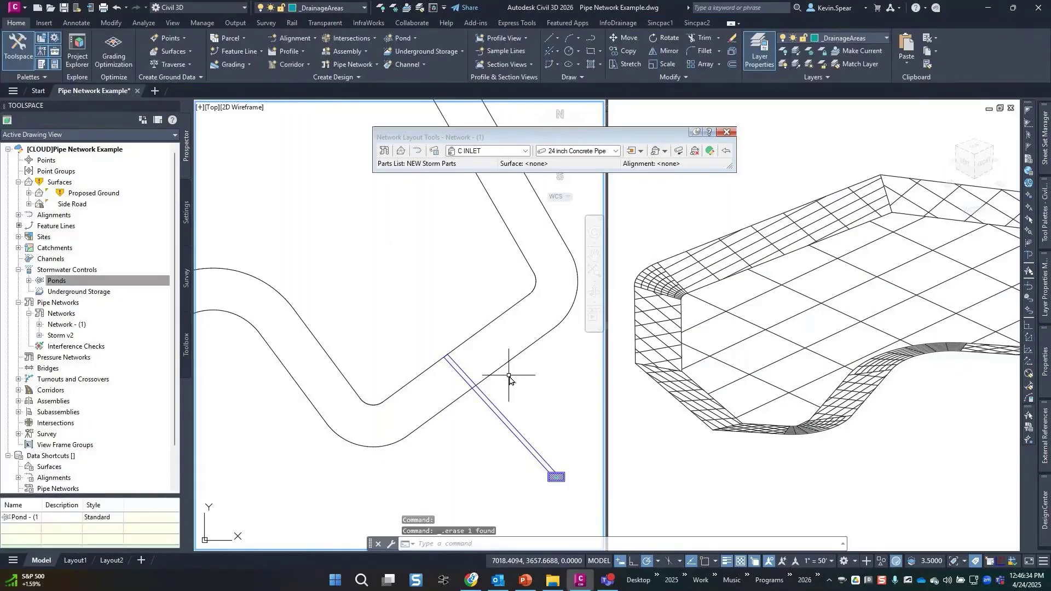
pyautogui.moveTo(509, 378); pyautogui.dragTo(519, 423, button='middle')
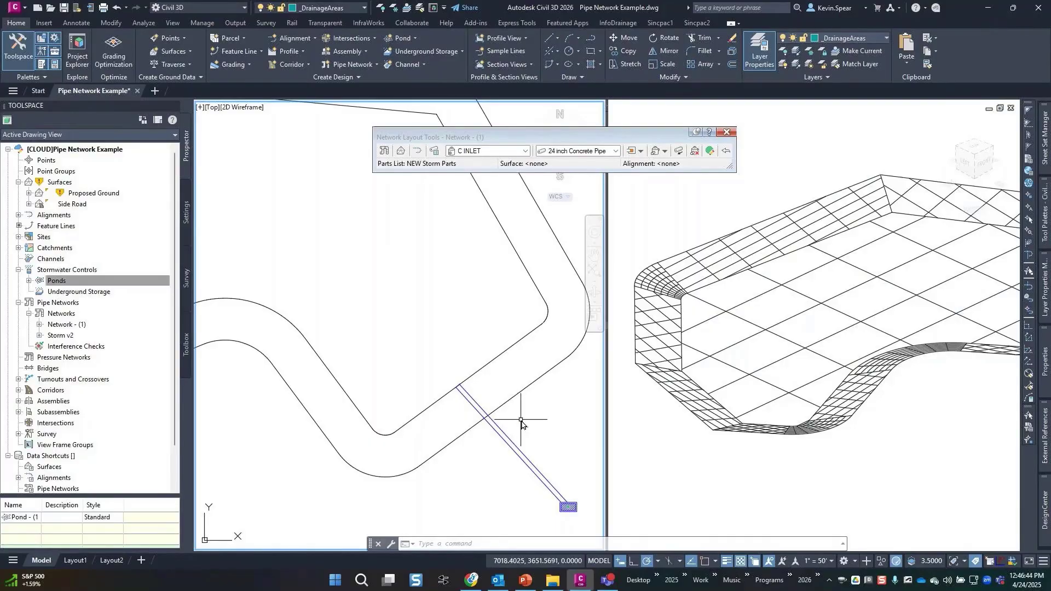
# Step: Reposition the pond with its Location grip
pyautogui.moveTo(518, 424); pyautogui.dragTo(458, 396, button='middle')
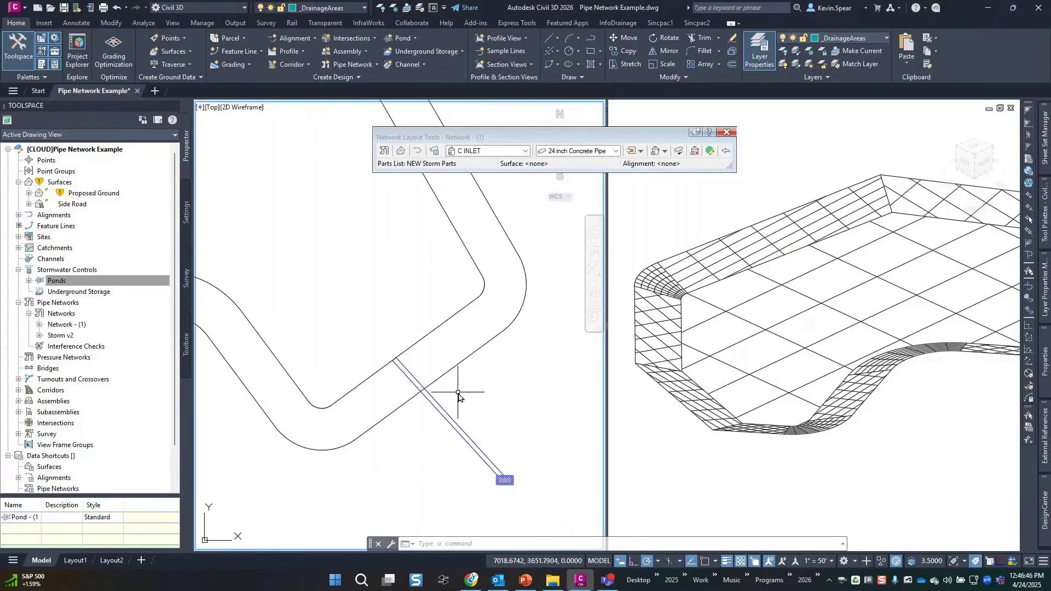
pyautogui.scroll(-2, 457, 396)
pyautogui.click(799, 385)
pyautogui.scroll(-3, 800, 386)
pyautogui.scroll(2, 897, 376)
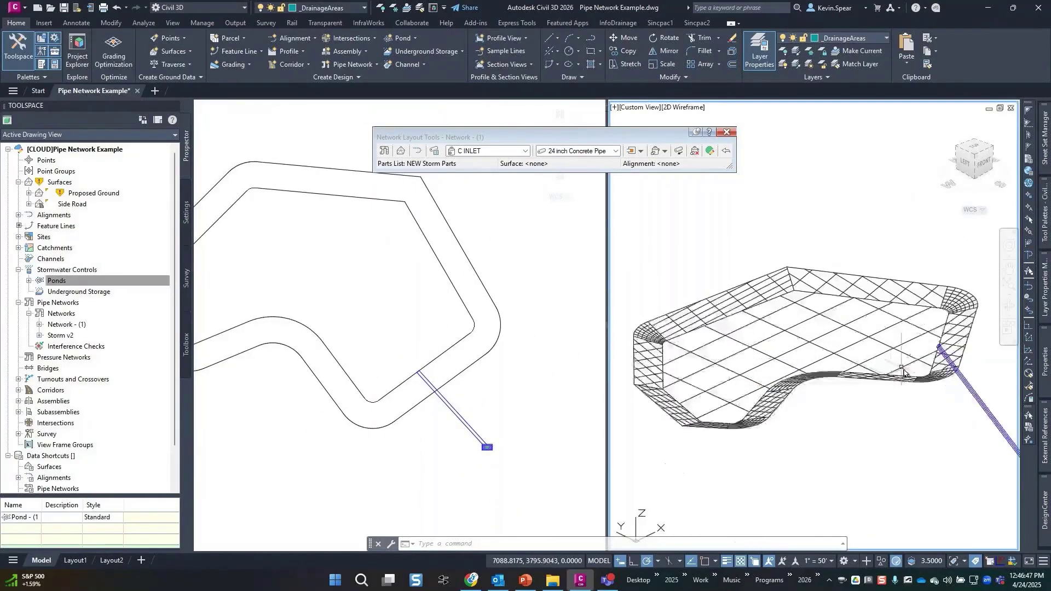
pyautogui.scroll(2, 793, 388)
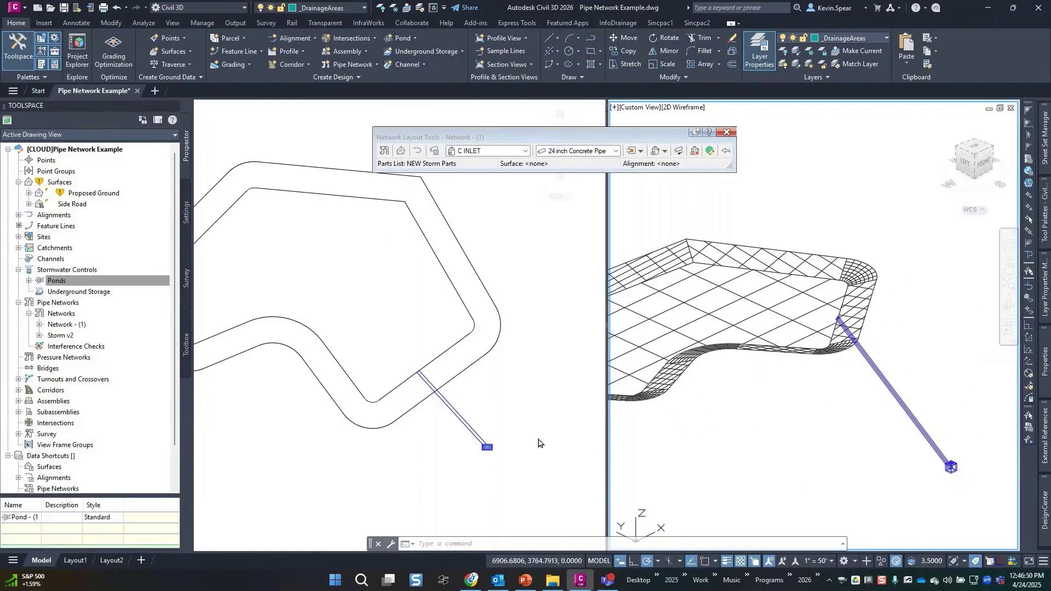
pyautogui.click(540, 442)
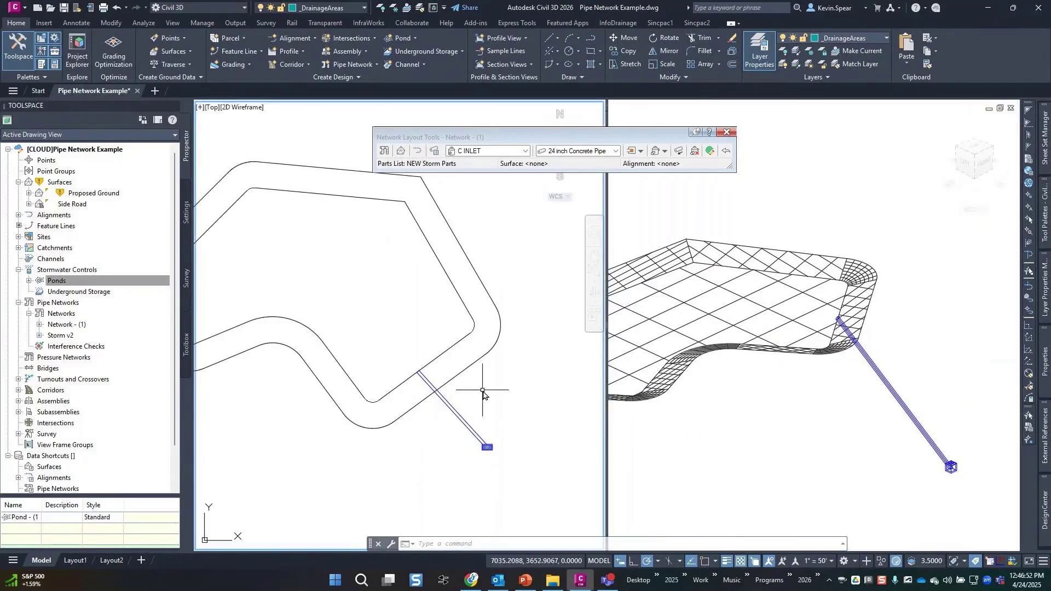
pyautogui.scroll(-2, 492, 433)
pyautogui.click(495, 396)
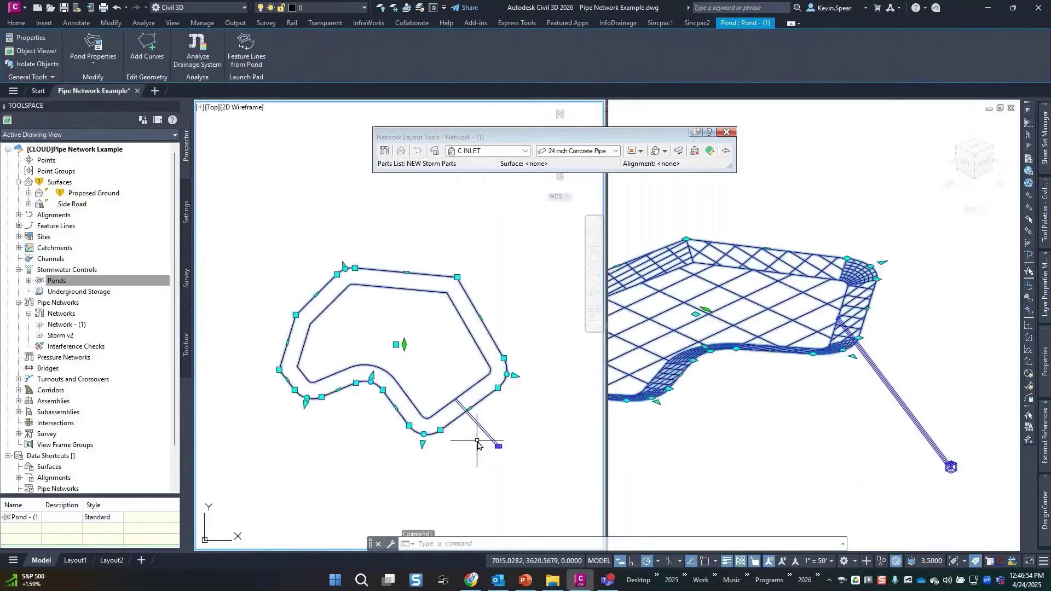
pyautogui.click(396, 346)
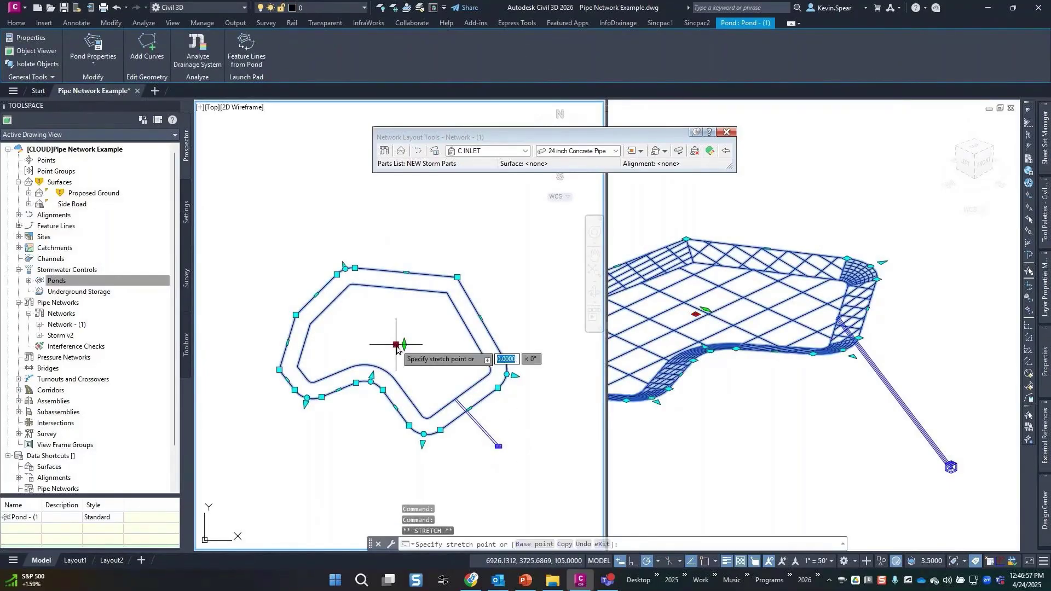
pyautogui.click(372, 320)
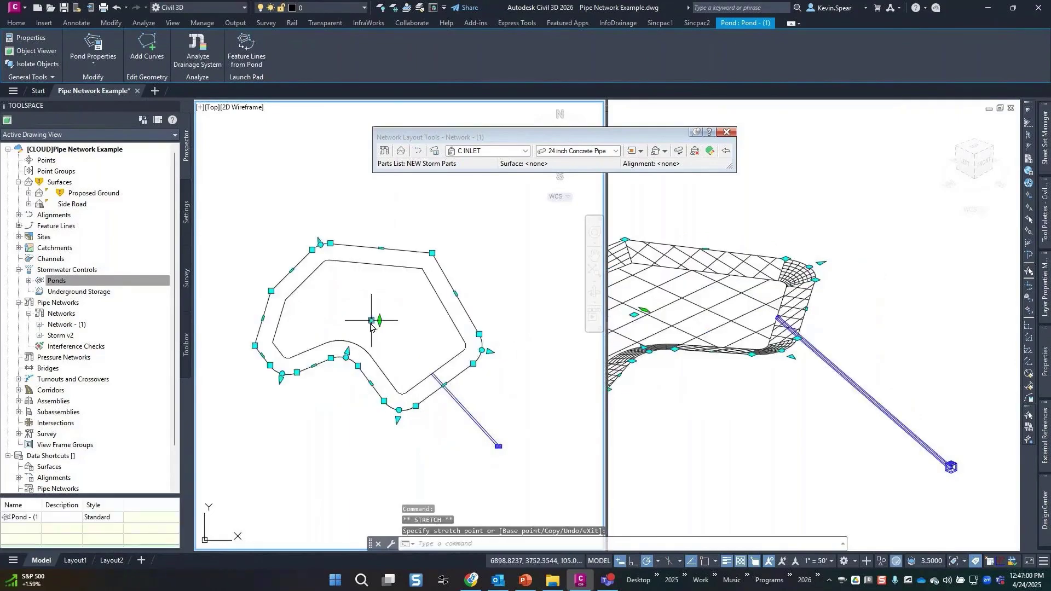
pyautogui.click(378, 322)
pyautogui.click(406, 355)
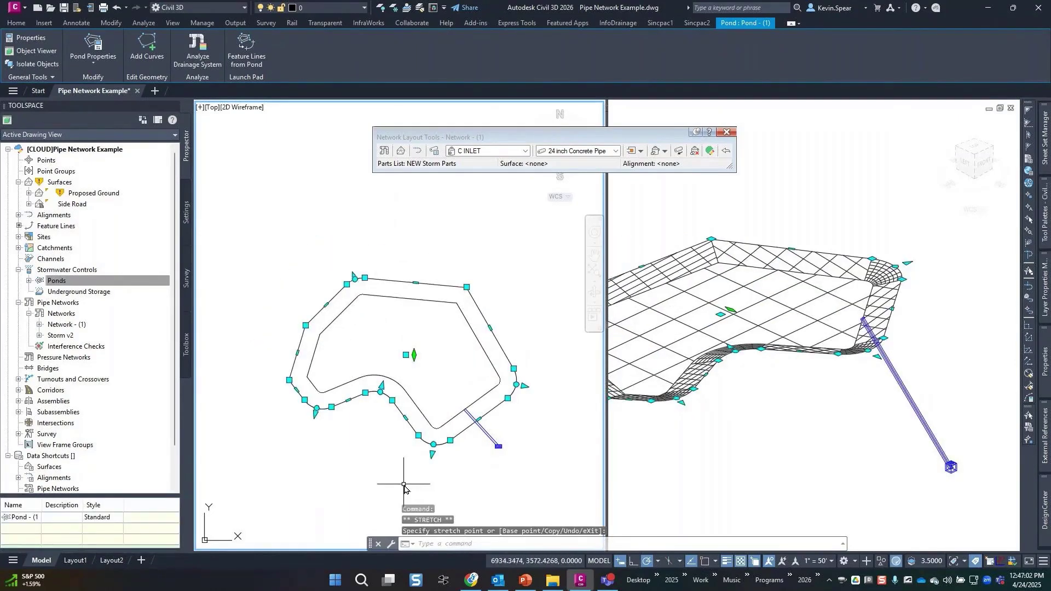
# Step: Start stretching a pond corner toward the pipe end, then cancel it
pyautogui.click(490, 428)
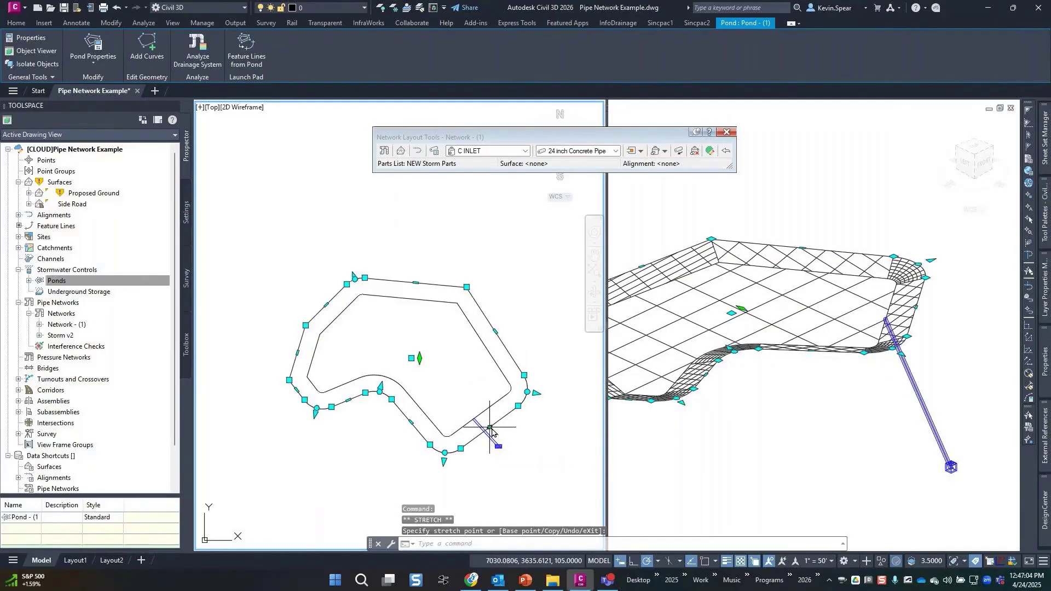
pyautogui.click(472, 404)
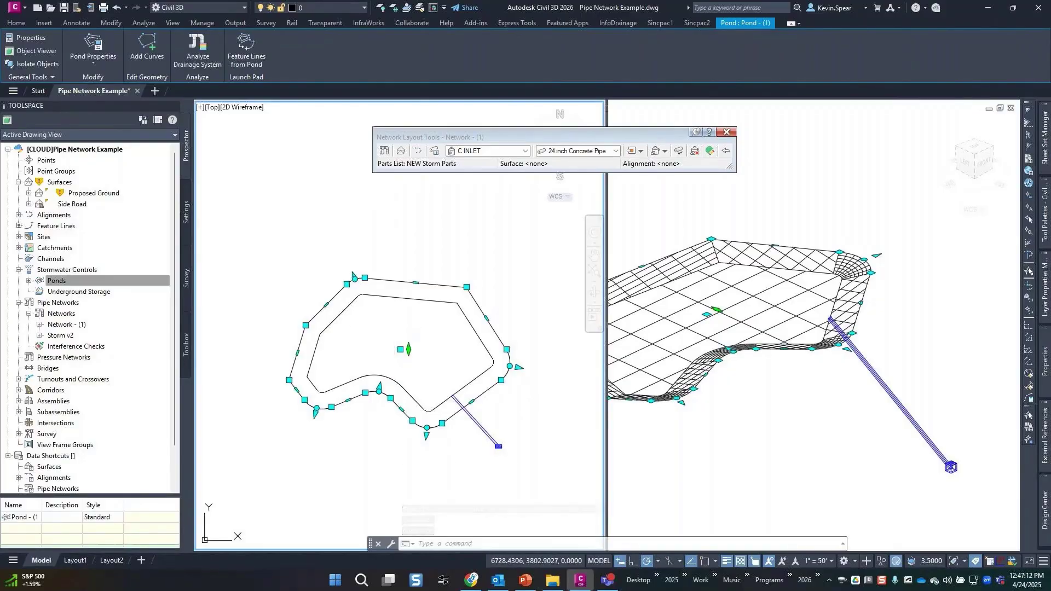
pyautogui.hotkey('alt', 'Tab')
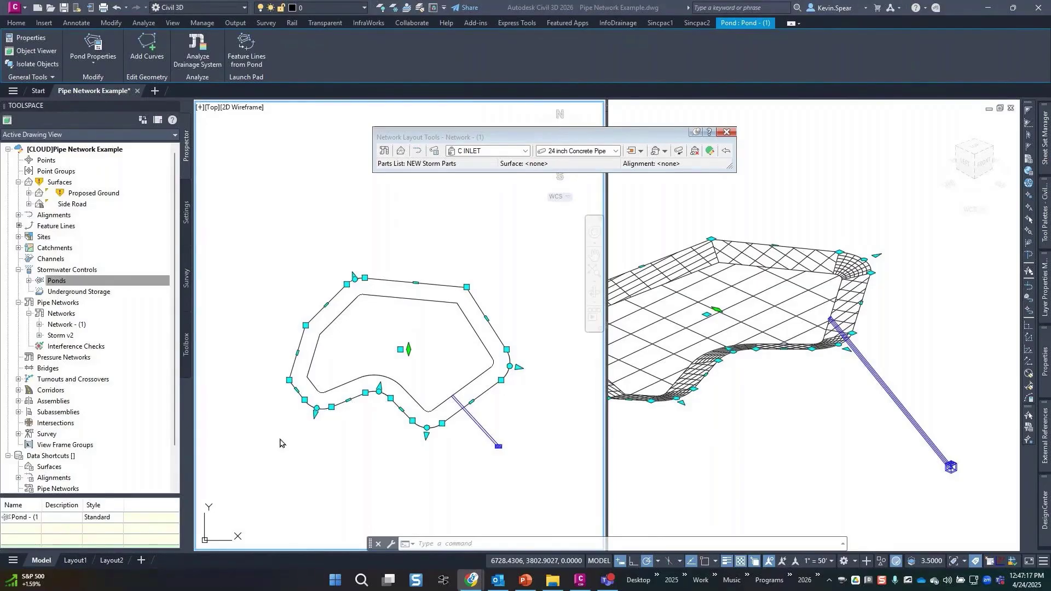
pyautogui.hotkey('alt', 'Tab')
pyautogui.press('Escape')
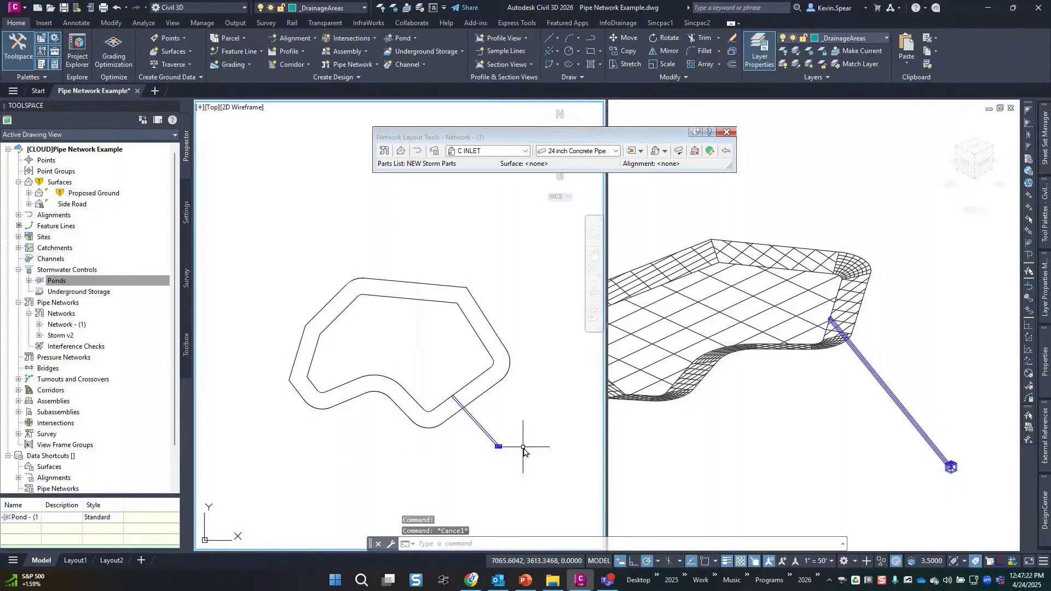
pyautogui.scroll(-4, 523, 449)
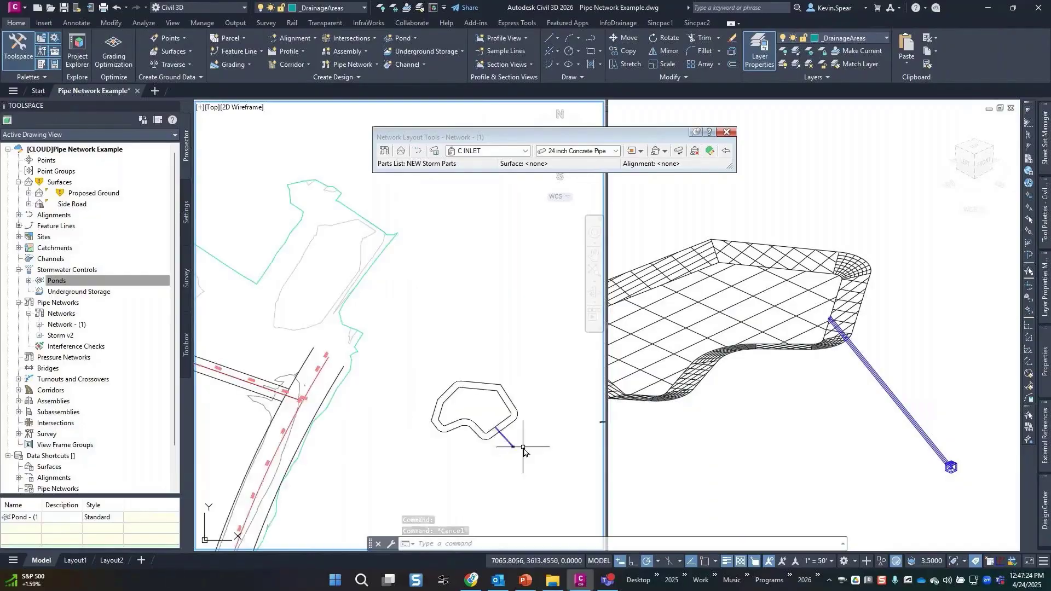
# Step: Close Network Layout Tools and set the right viewport to a north-up top view
pyautogui.click(726, 132)
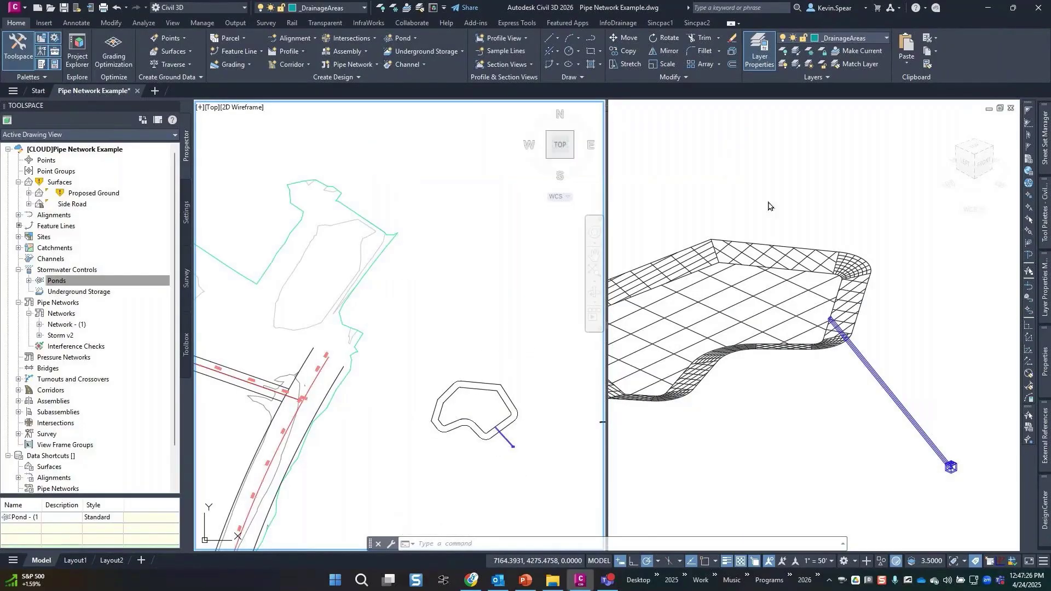
pyautogui.click(788, 209)
pyautogui.keyDown('shift'); pyautogui.moveTo(788, 209); pyautogui.dragTo(833, 293, button='middle'); pyautogui.keyUp('shift')
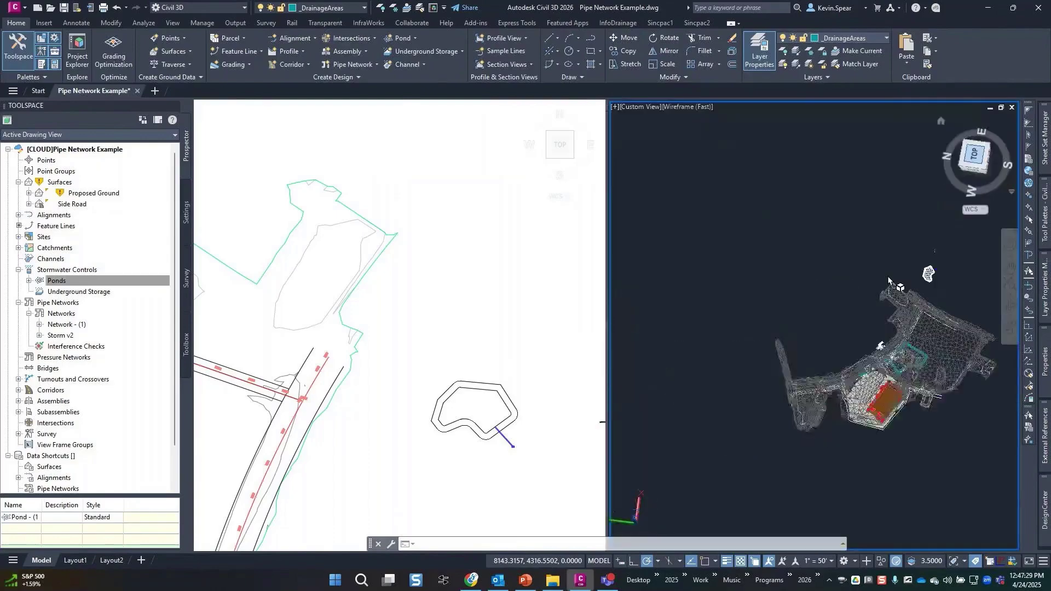
pyautogui.click(973, 164)
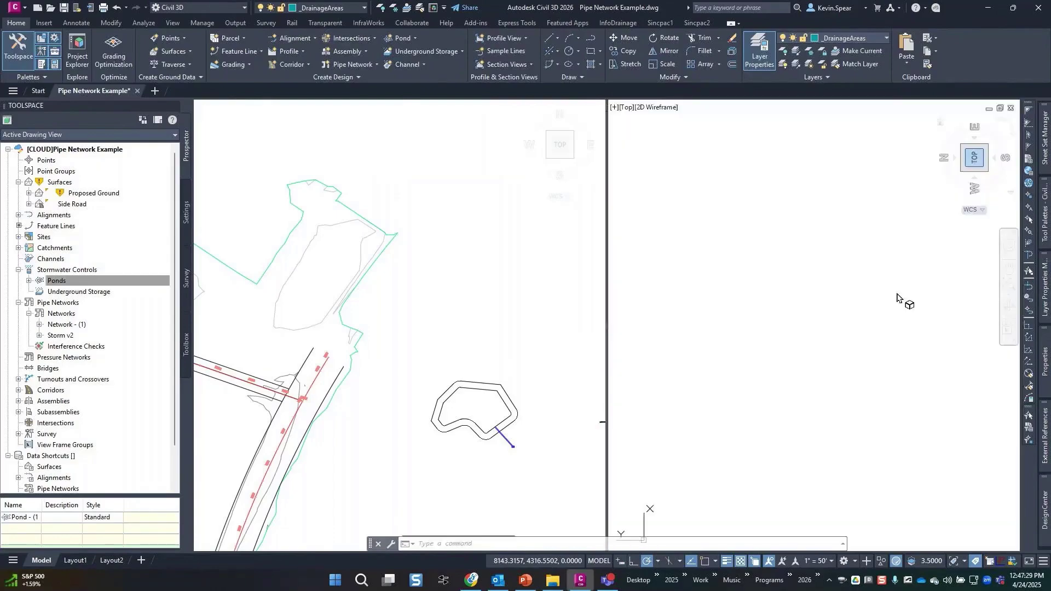
pyautogui.click(1013, 135)
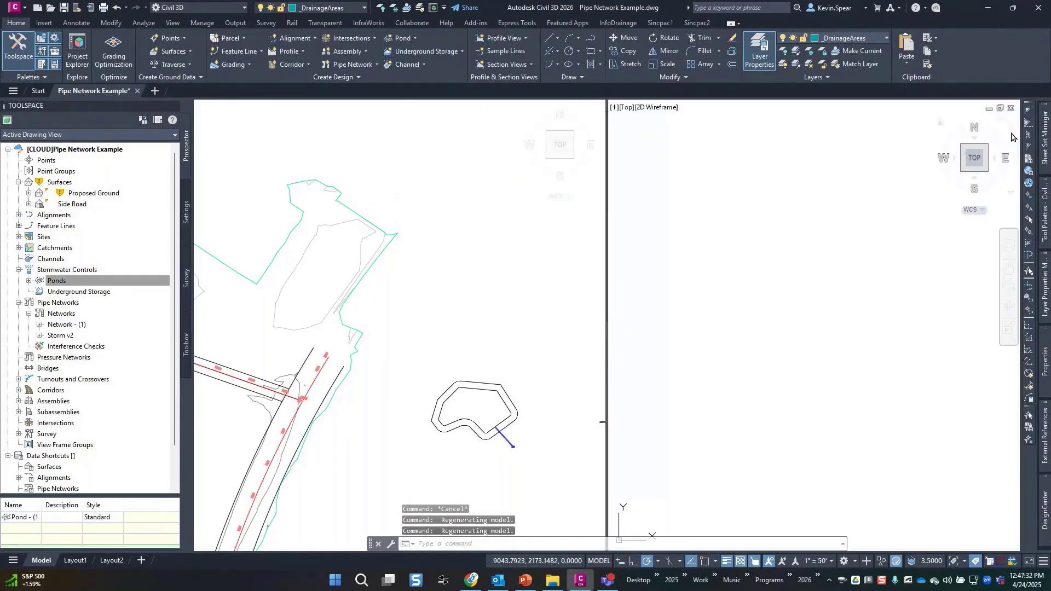
pyautogui.click(413, 337)
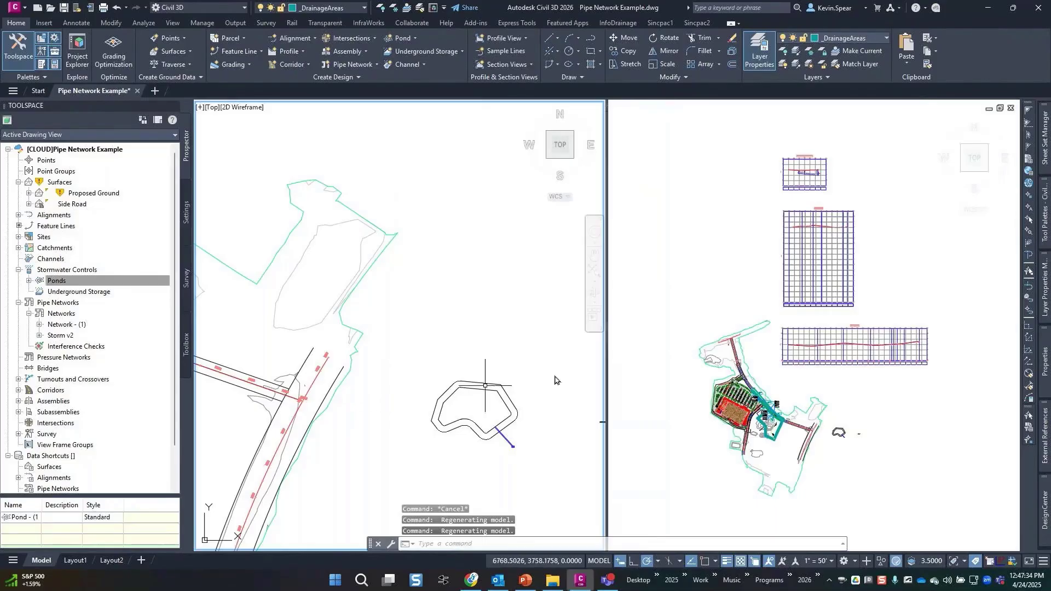
# Step: Centre the plan on INLET-06, INLET-07 and the 24-inch pipe end, adjusting the profile view
pyautogui.click(811, 165)
pyautogui.scroll(8, 811, 164)
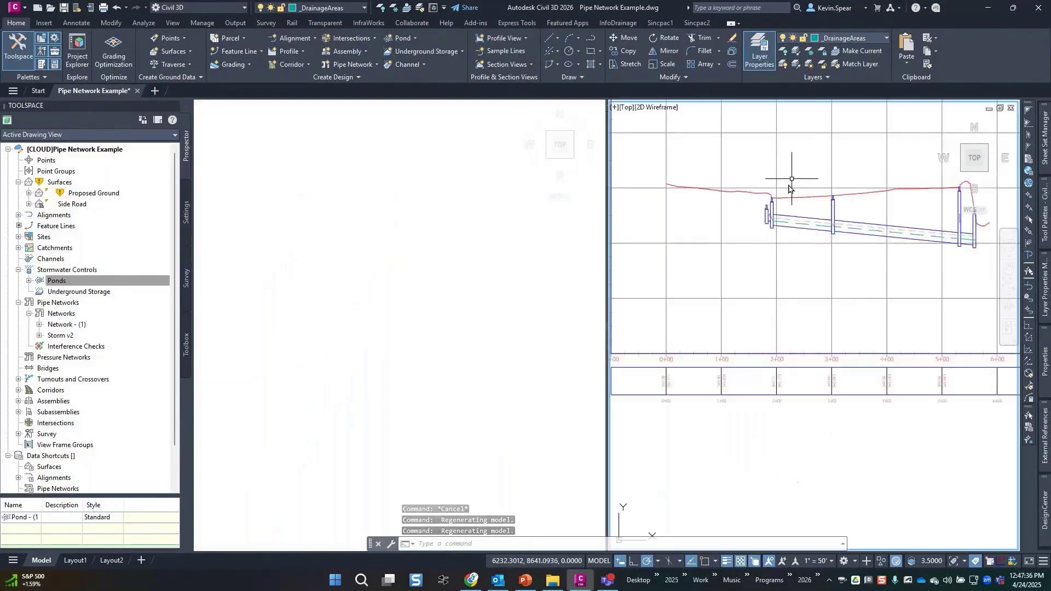
pyautogui.moveTo(791, 189); pyautogui.dragTo(792, 282, button='middle')
pyautogui.click(318, 351)
pyautogui.middleClick(340, 371)
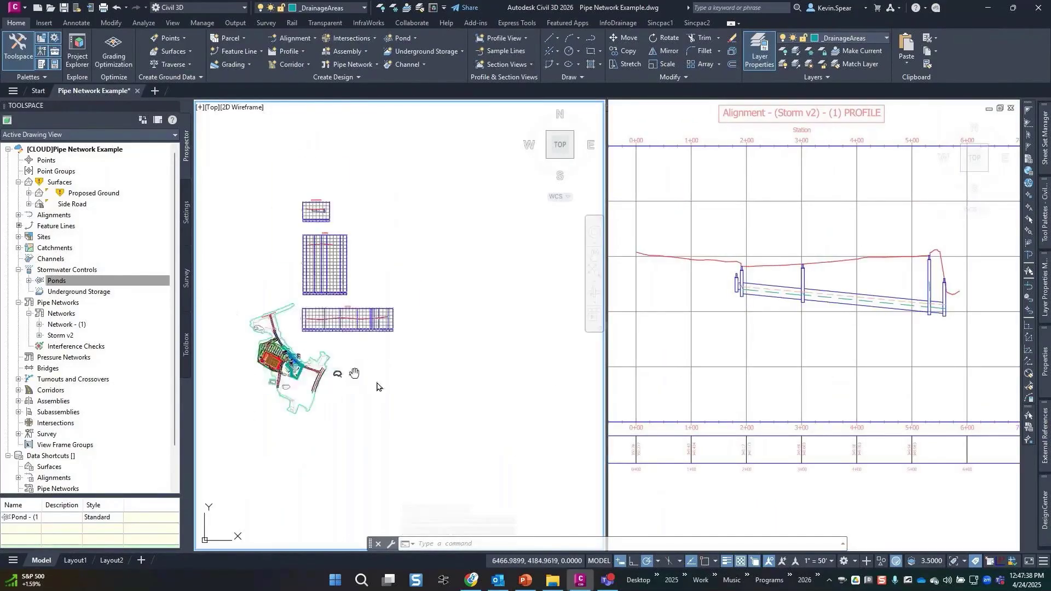
pyautogui.scroll(3, 341, 370)
pyautogui.scroll(3, 394, 386)
pyautogui.scroll(3, 394, 386)
pyautogui.scroll(2, 427, 386)
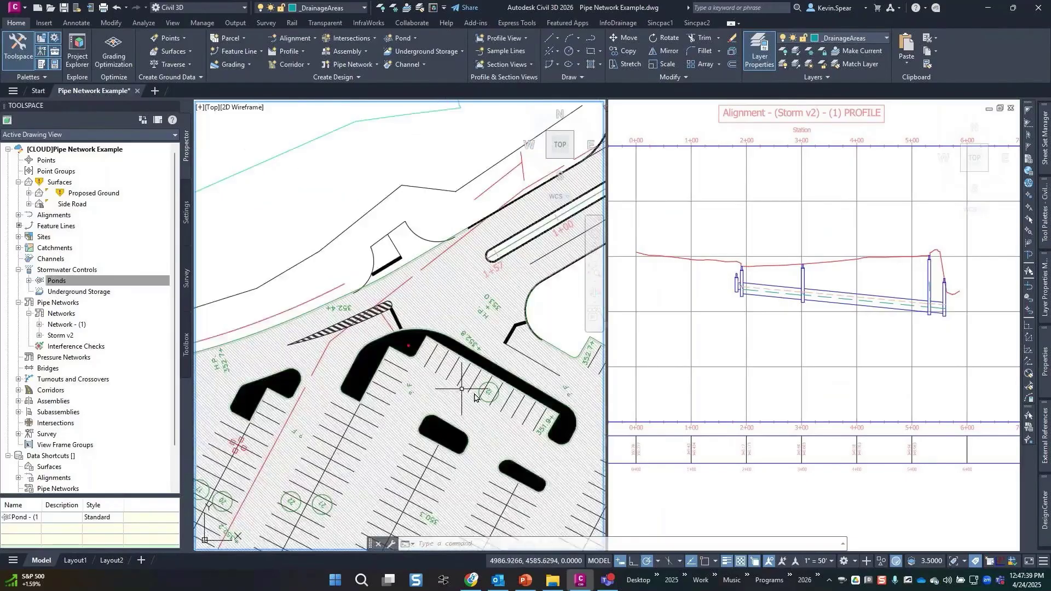
pyautogui.scroll(2, 460, 390)
pyautogui.scroll(2, 474, 393)
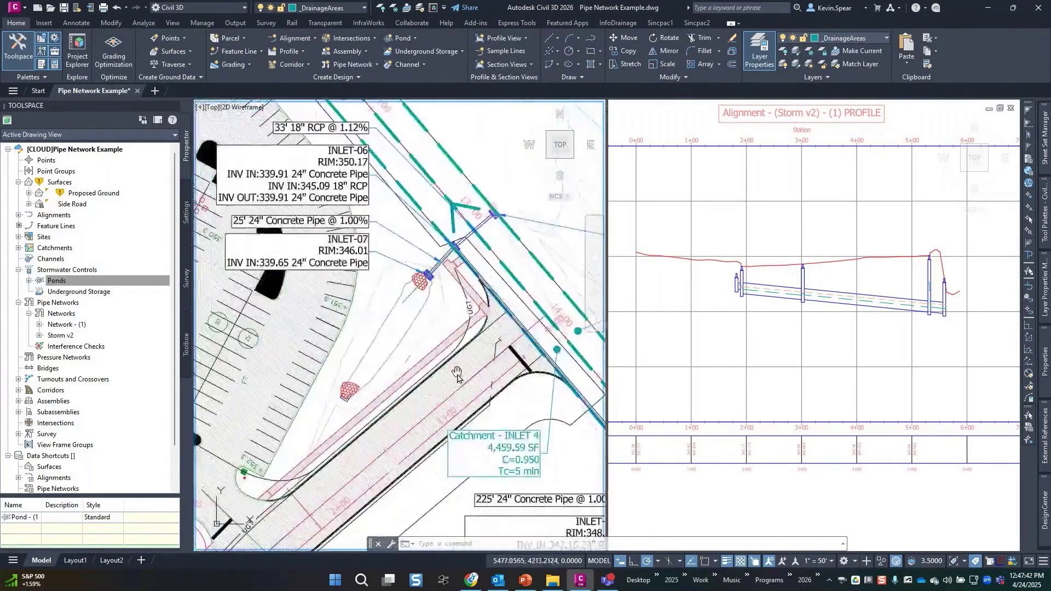
pyautogui.moveTo(473, 393); pyautogui.dragTo(432, 259, button='middle')
pyautogui.moveTo(432, 355); pyautogui.dragTo(470, 421, button='middle')
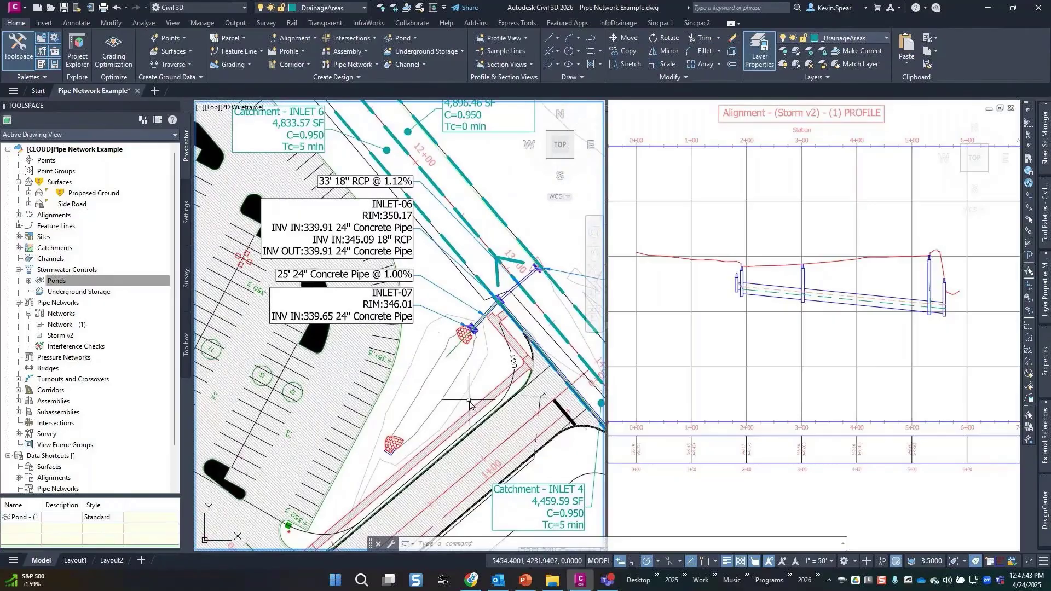
# Step: Create a pond named Swale with a 346 ft top, 8 ft depth and 1:1 inside slope
pyautogui.click(410, 39)
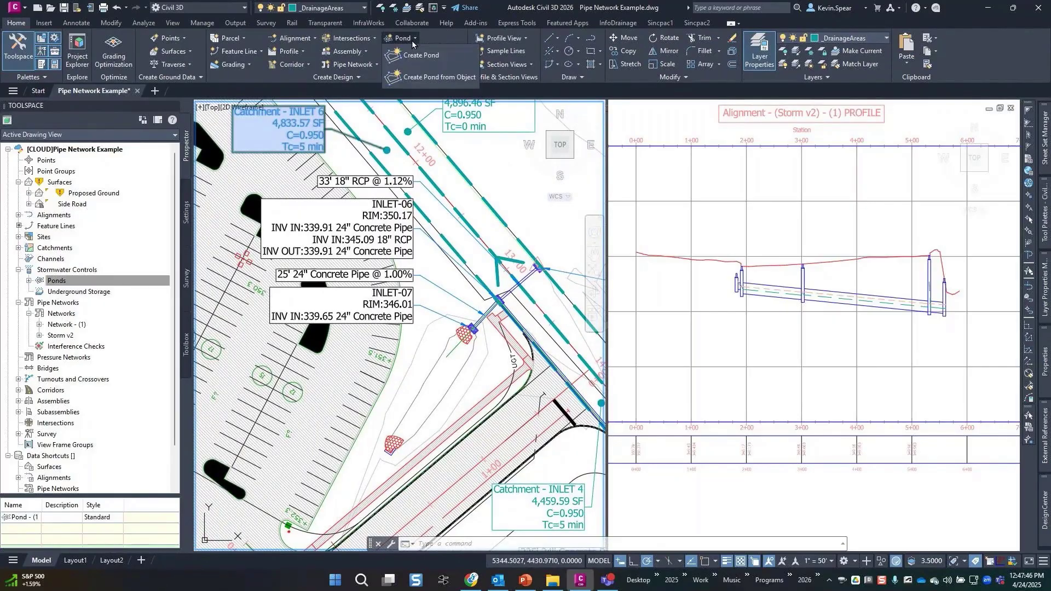
pyautogui.click(437, 64)
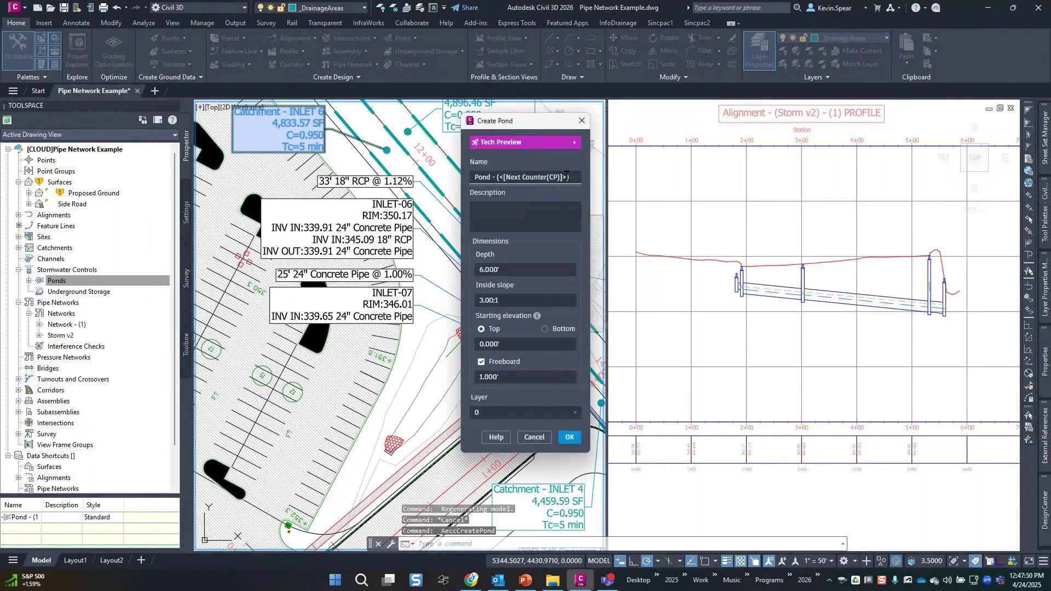
pyautogui.moveTo(566, 175); pyautogui.dragTo(474, 177)
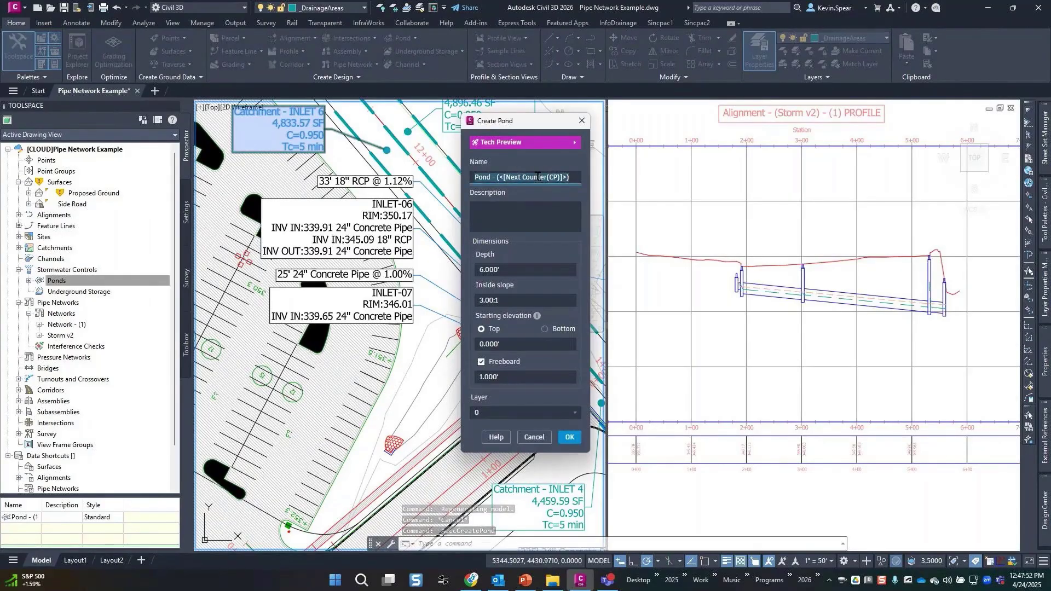
pyautogui.write('Swale')
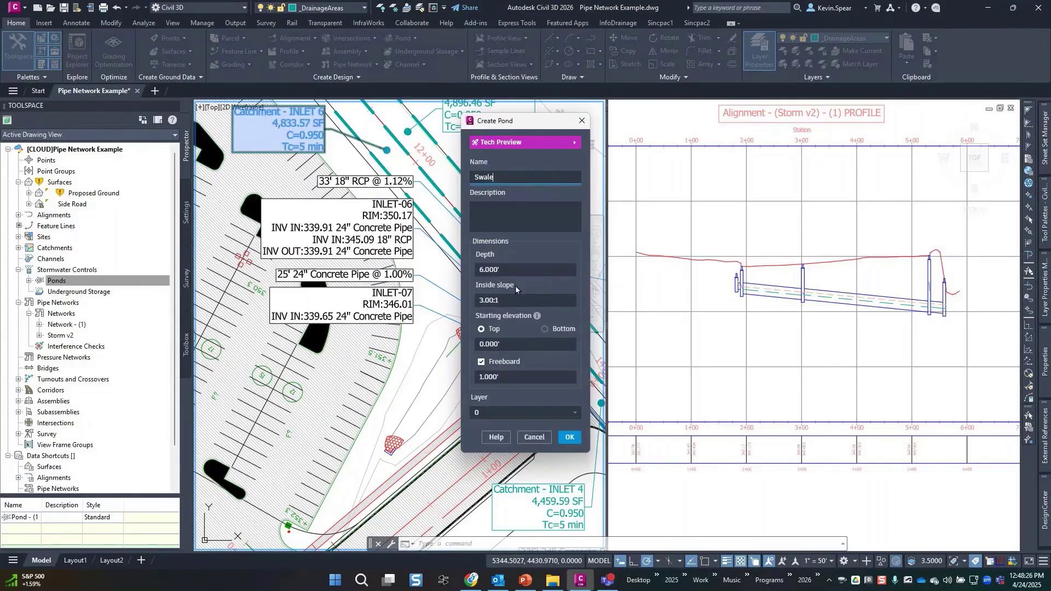
pyautogui.click(525, 345)
pyautogui.write('344')
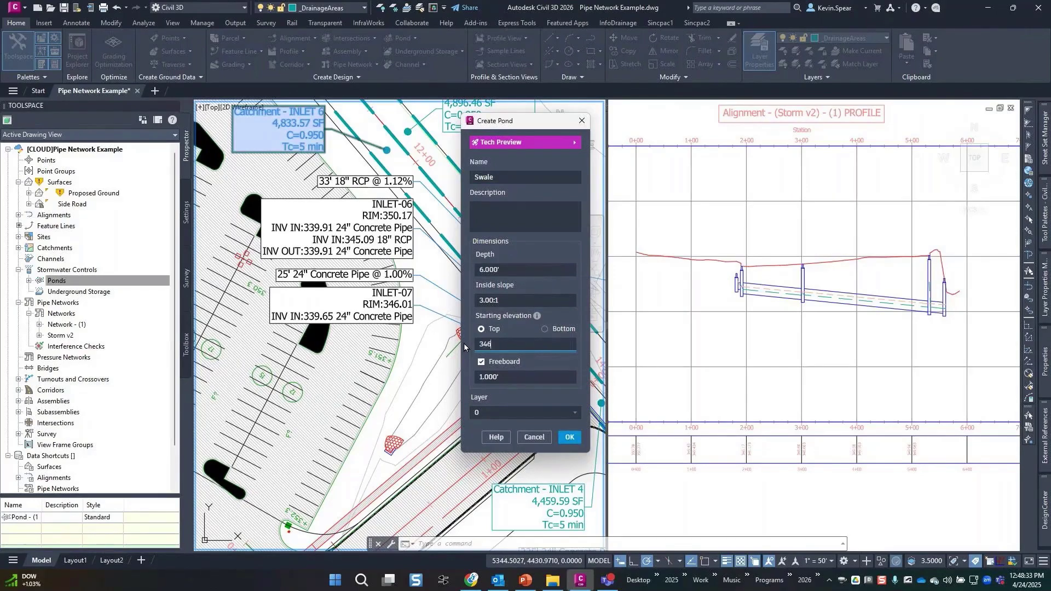
pyautogui.press('Tab')
pyautogui.write('8')
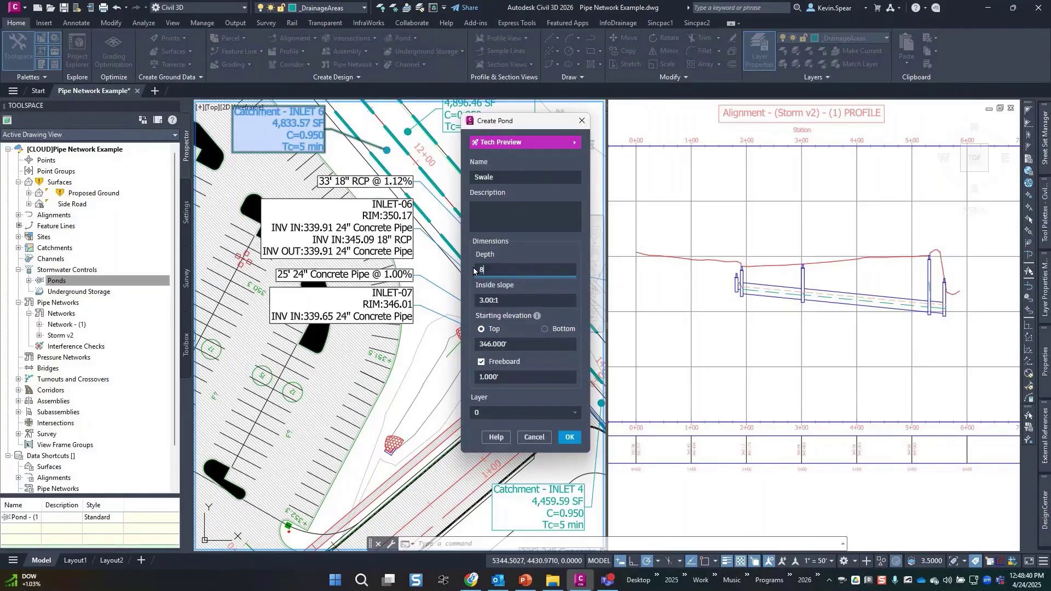
pyautogui.click(514, 302)
pyautogui.write('1')
pyautogui.press('Tab')
pyautogui.click(569, 437)
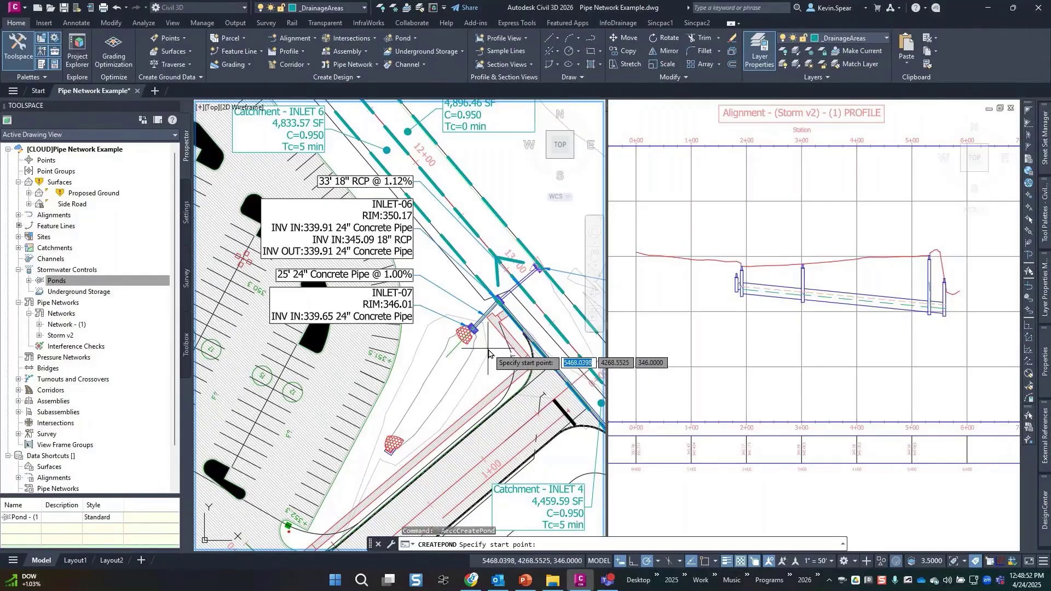
# Step: Pick four corner points south of INLET-07 and close the Swale pond outline
pyautogui.click(483, 349)
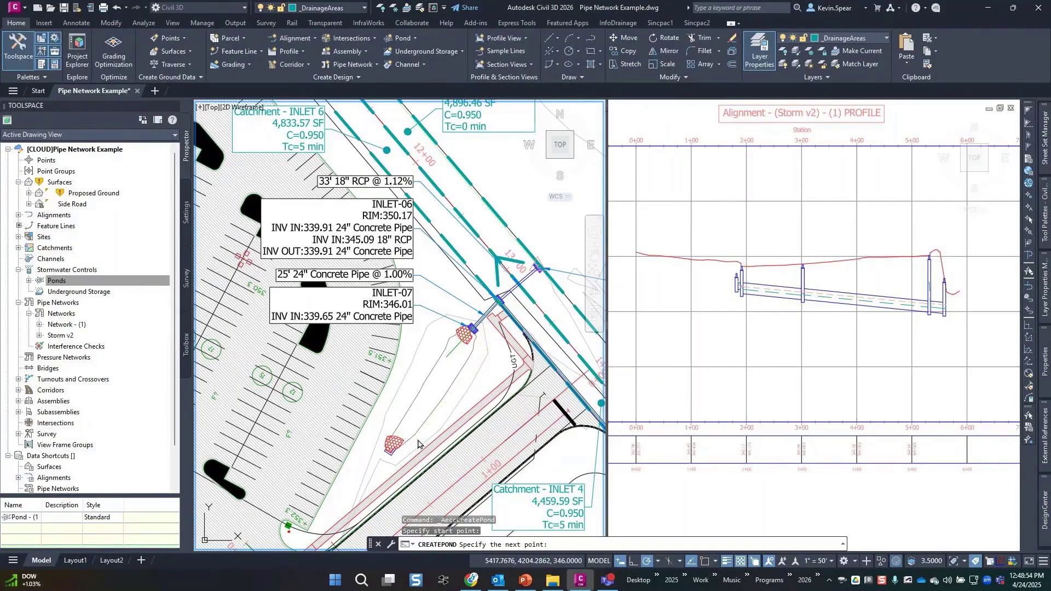
pyautogui.click(435, 417)
pyautogui.click(387, 428)
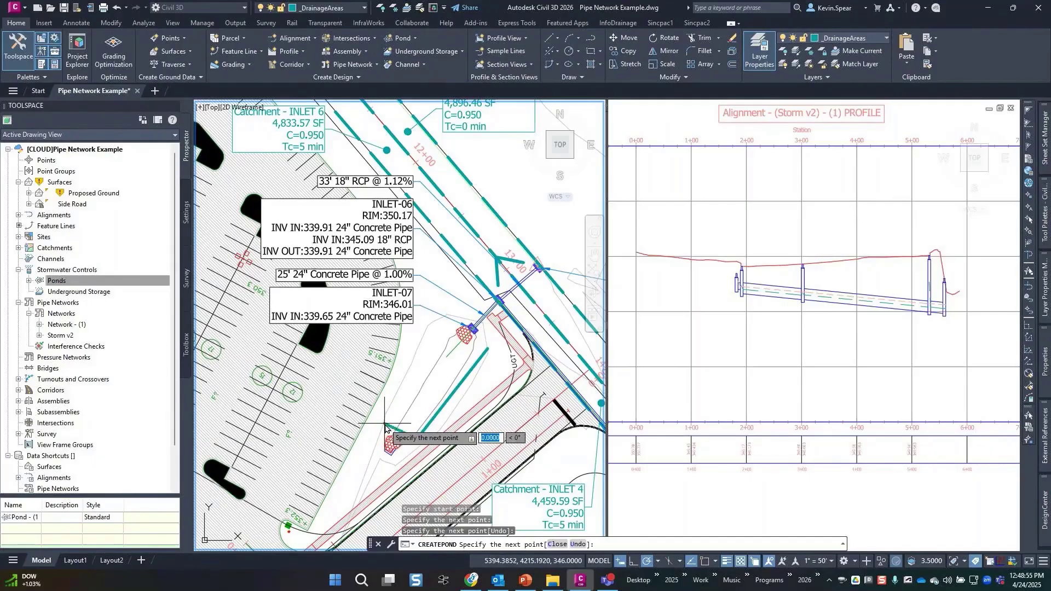
pyautogui.click(445, 327)
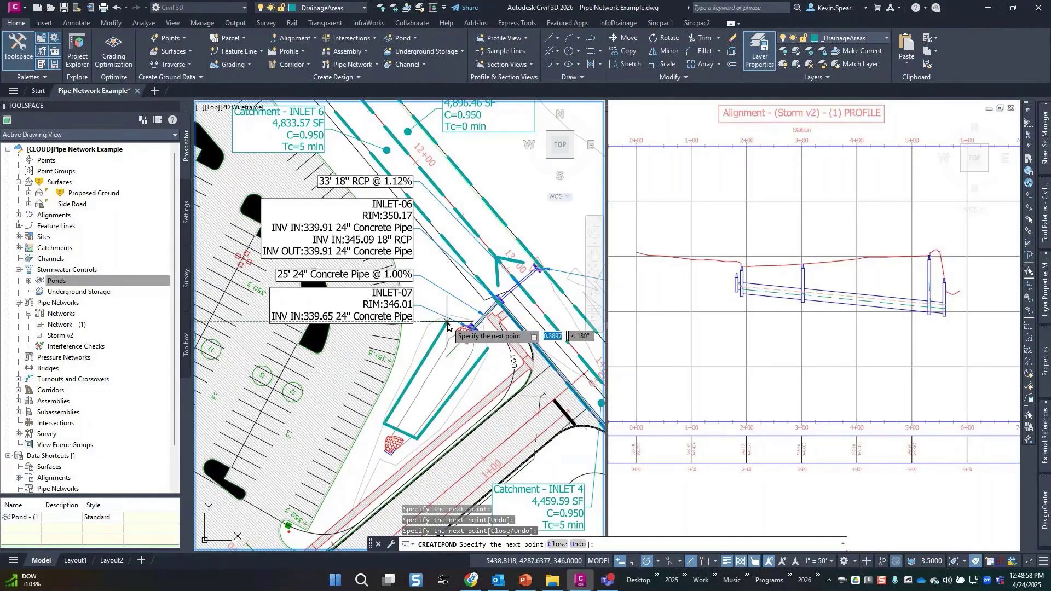
pyautogui.write('c')
pyautogui.press('Return')
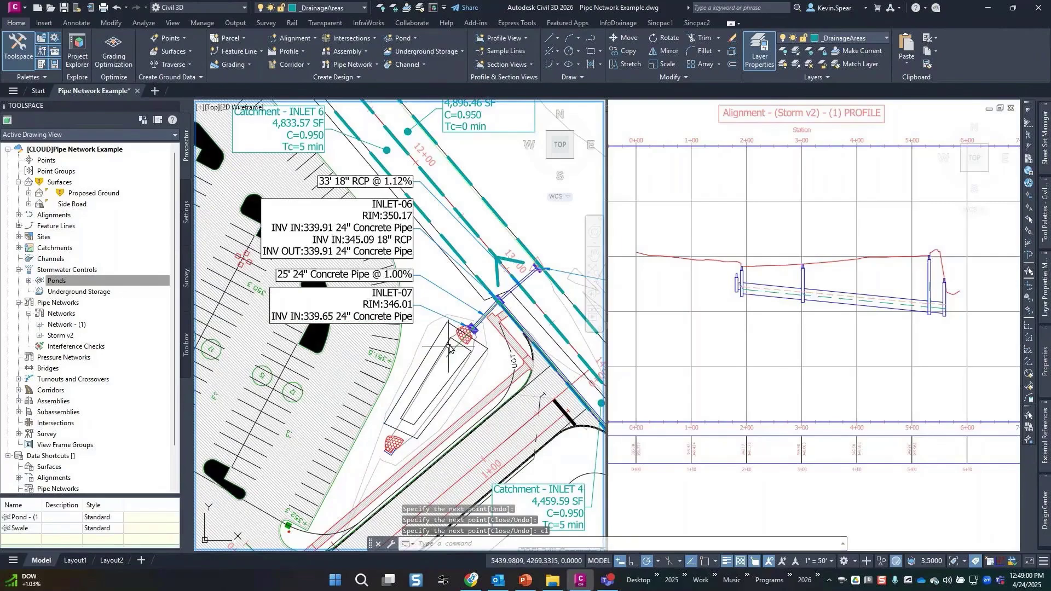
# Step: Try 5 ft and 25 ft curves on the pond corners, undoing the 25 ft curve
pyautogui.click(445, 331)
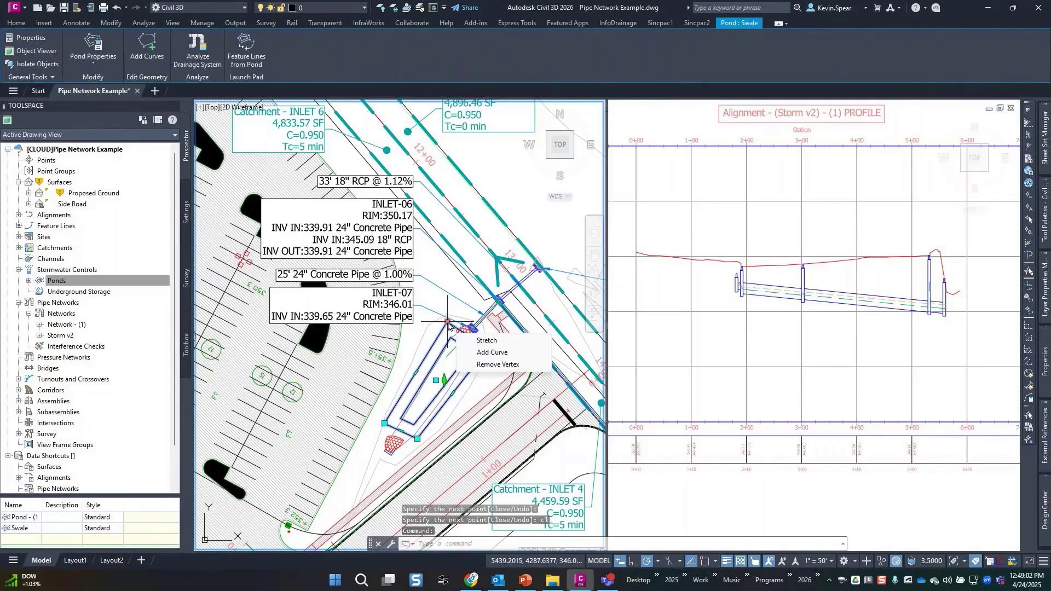
pyautogui.click(484, 353)
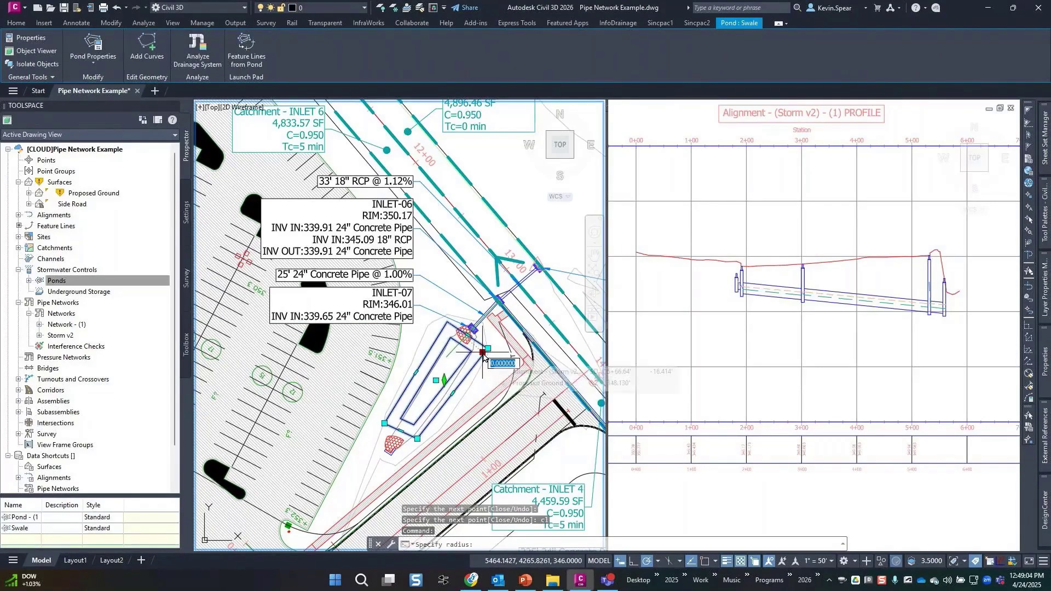
pyautogui.write('5')
pyautogui.press('Return')
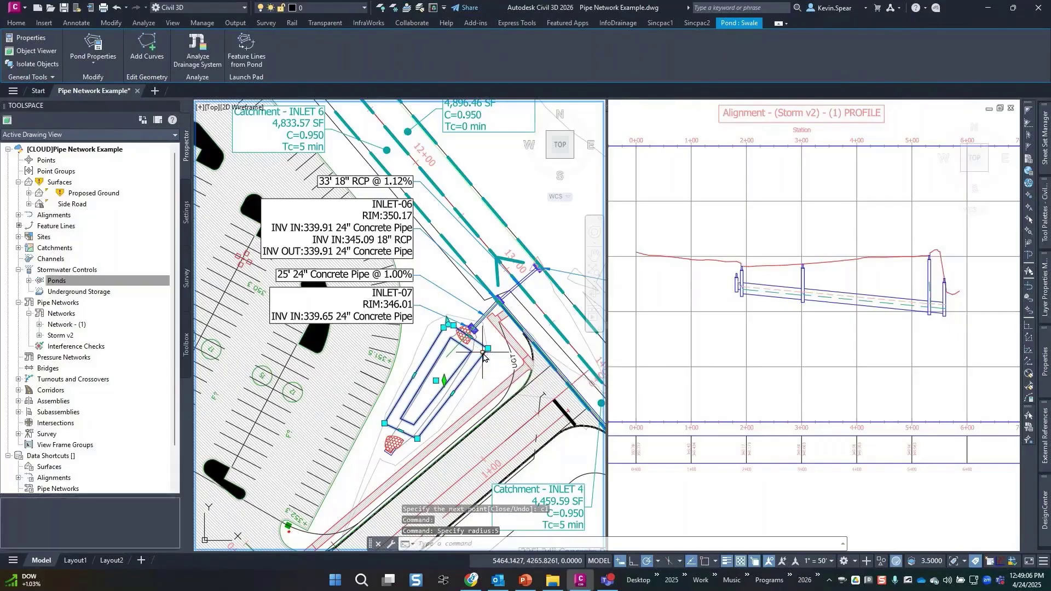
pyautogui.scroll(2, 451, 336)
pyautogui.scroll(3, 450, 336)
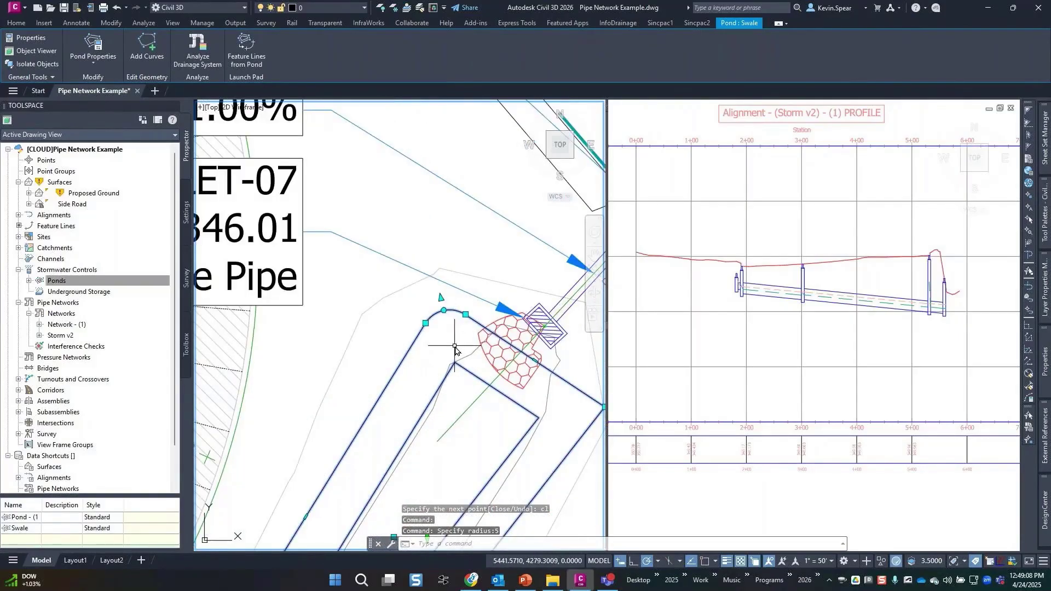
pyautogui.press('Escape')
pyautogui.scroll(-3, 455, 352)
pyautogui.click(454, 337)
pyautogui.moveTo(473, 326)
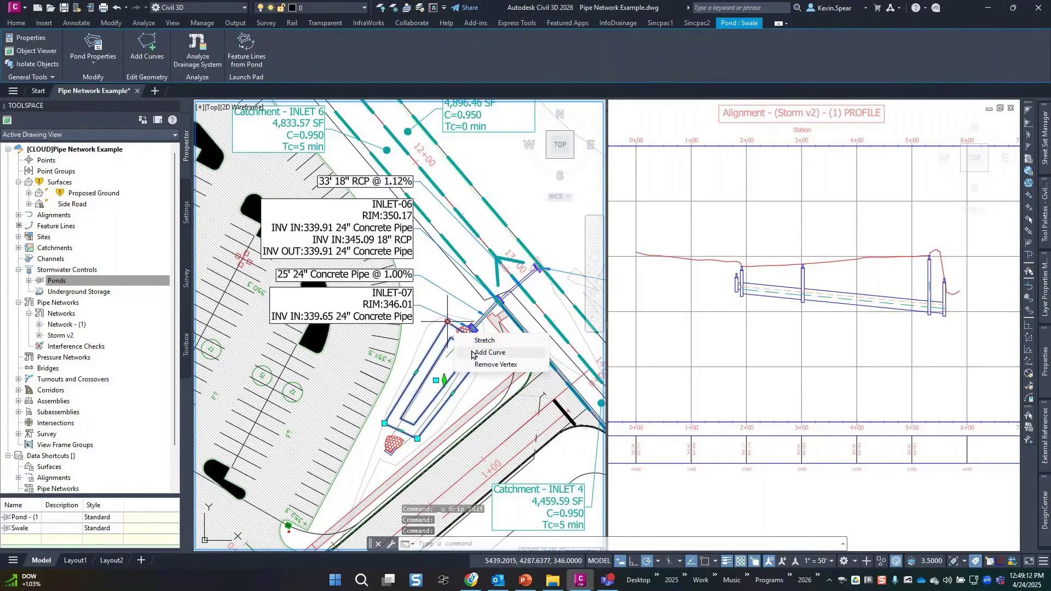
pyautogui.click(489, 352)
pyautogui.write('25')
pyautogui.press('Return')
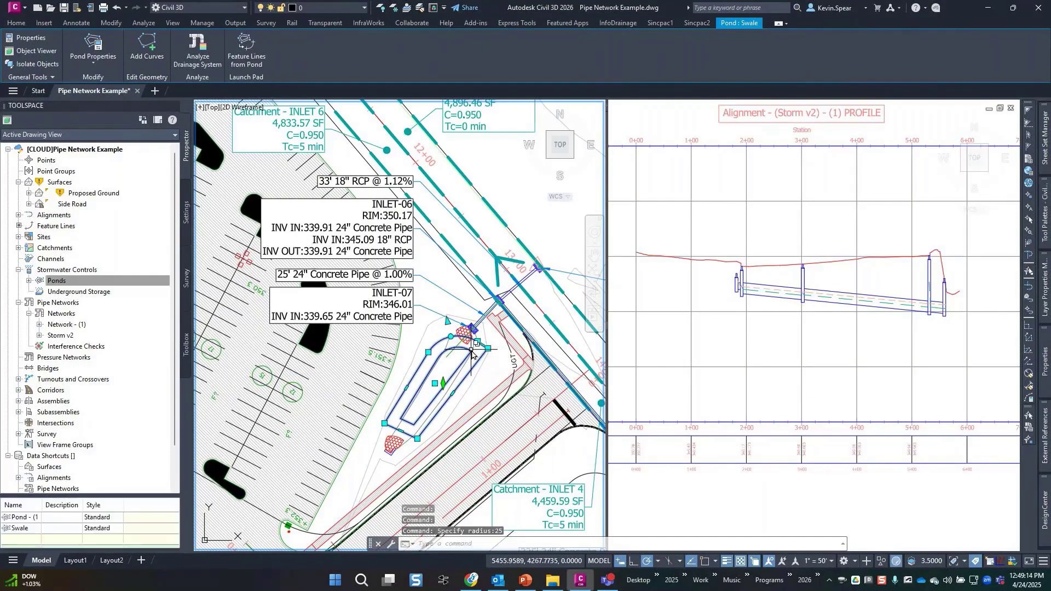
pyautogui.hotkey('ctrl', 'z')
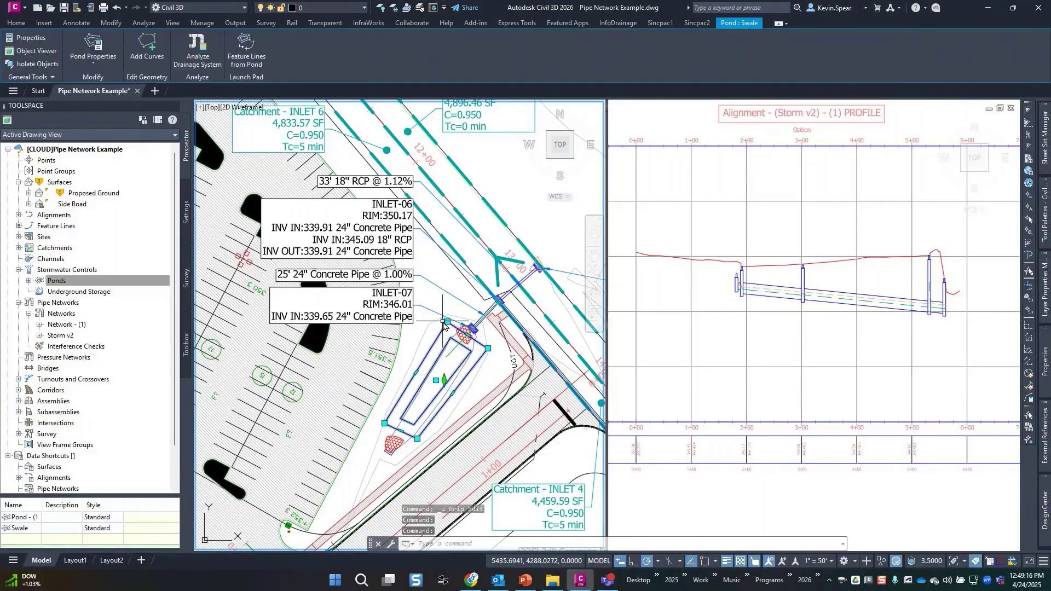
# Step: Round the pond's top corner and a neighbouring corner with 10 ft curves
pyautogui.moveTo(470, 348)
pyautogui.click(490, 353)
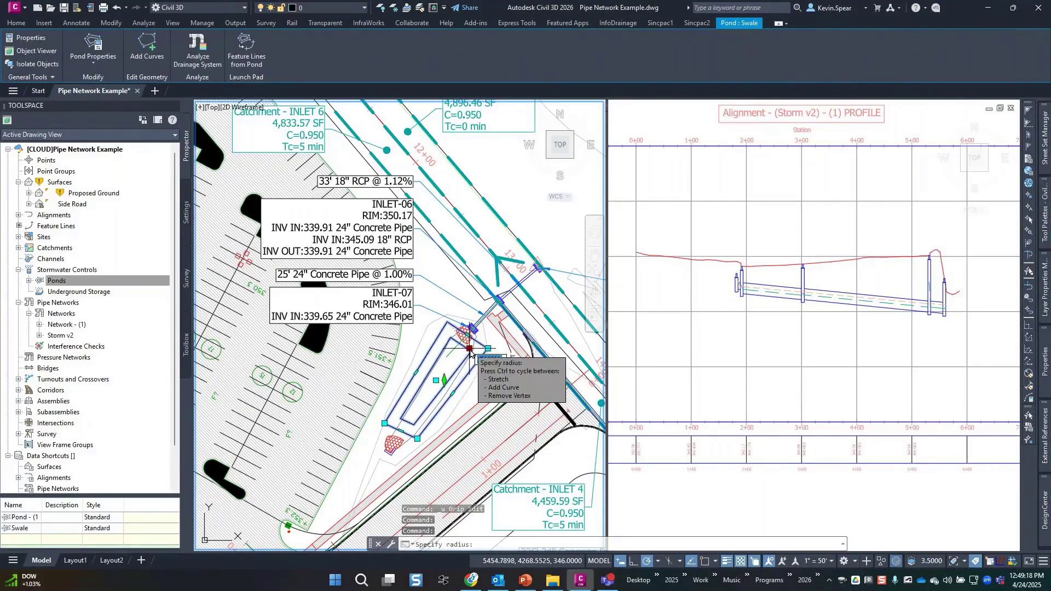
pyautogui.write('10')
pyautogui.press('Return')
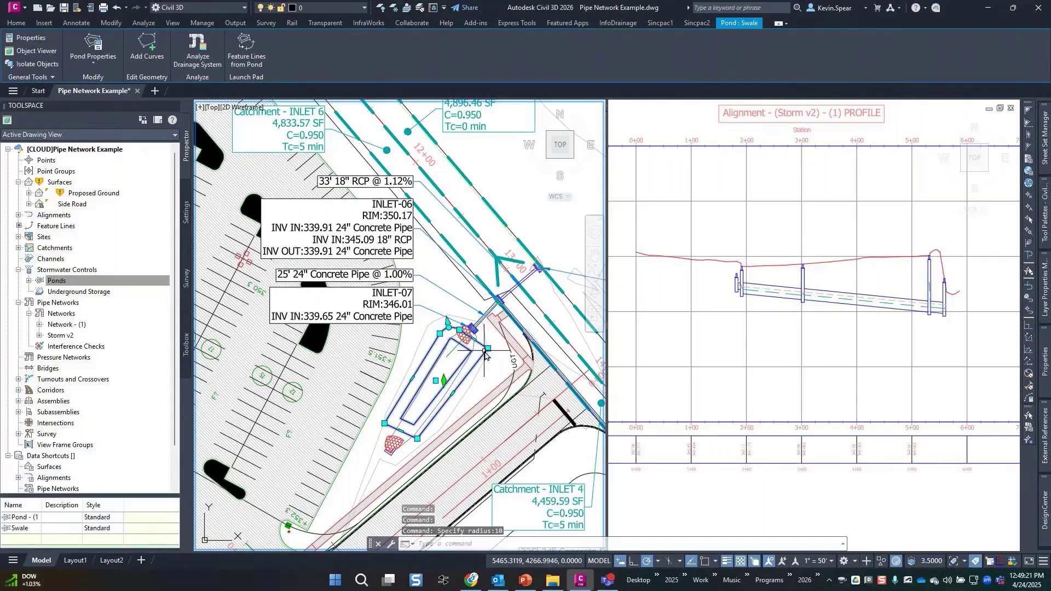
pyautogui.click(516, 380)
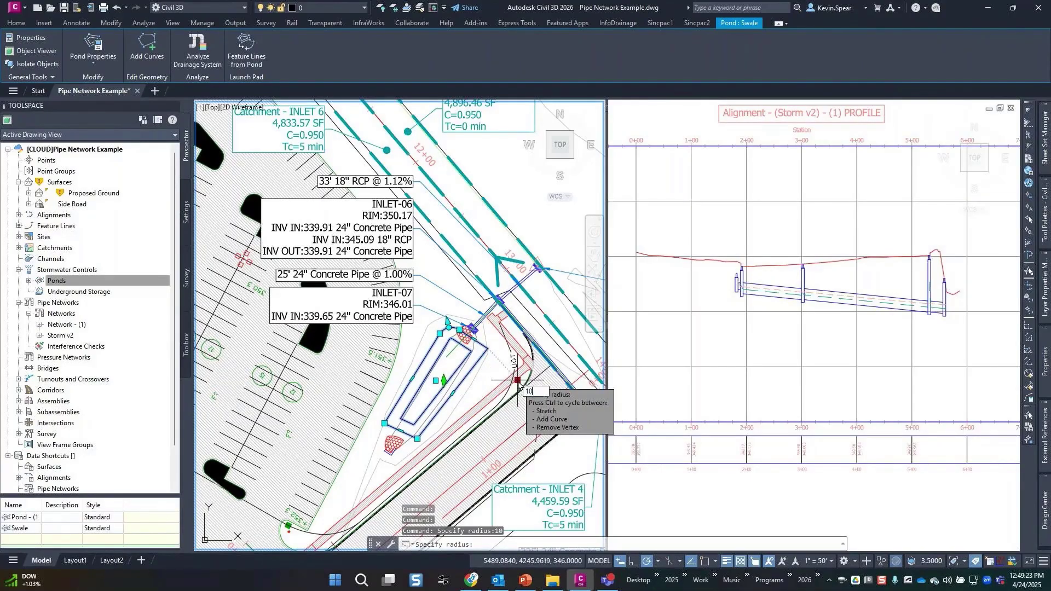
pyautogui.press('Return')
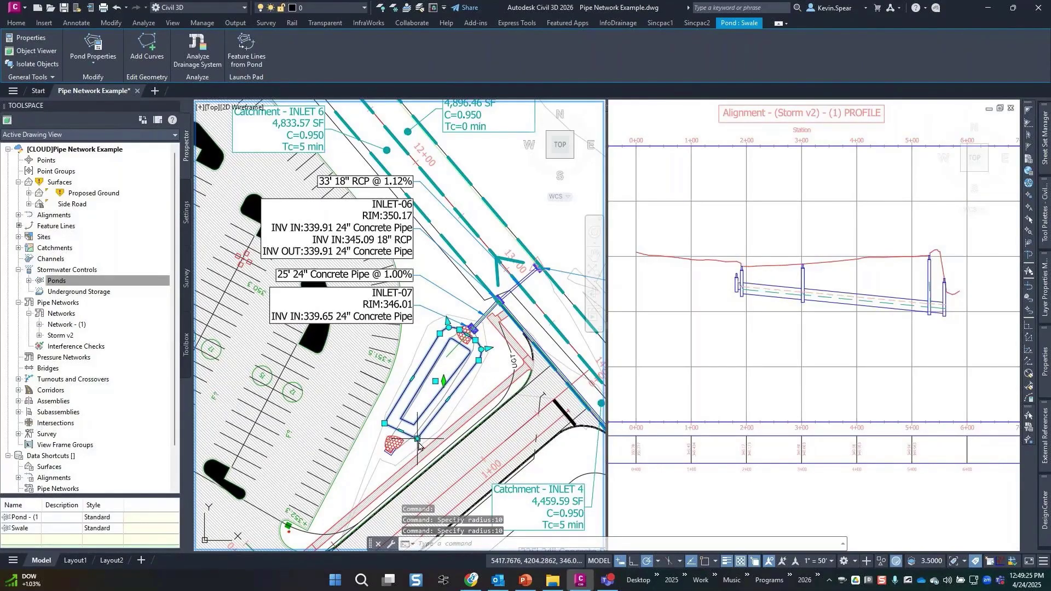
# Step: Round the pond's lower corners with 10 ft radius curves
pyautogui.click(457, 473)
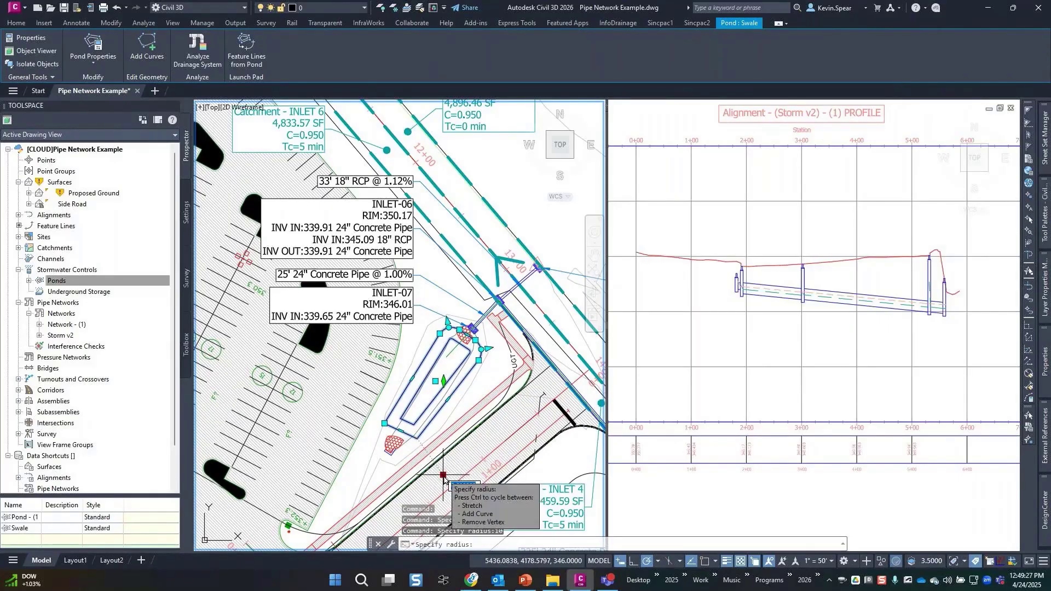
pyautogui.press('Escape')
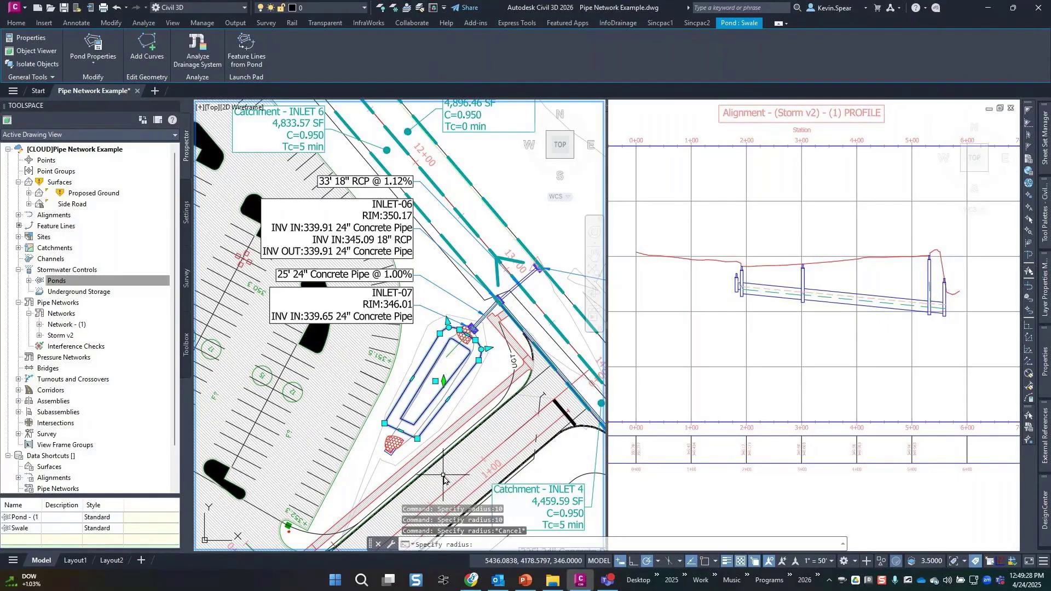
pyautogui.moveTo(418, 439)
pyautogui.click(448, 468)
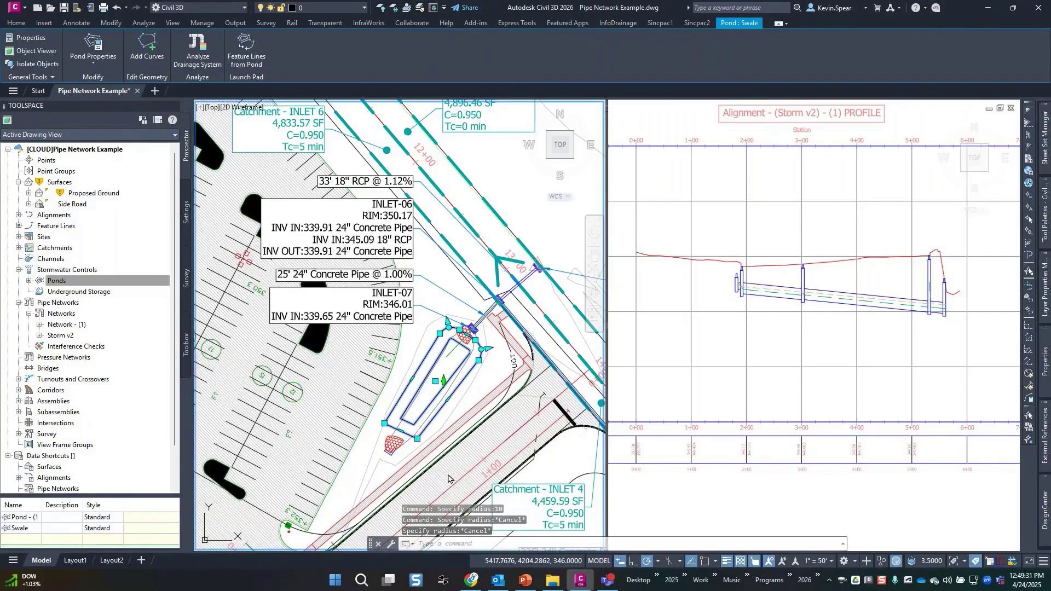
pyautogui.write('10')
pyautogui.press('Return')
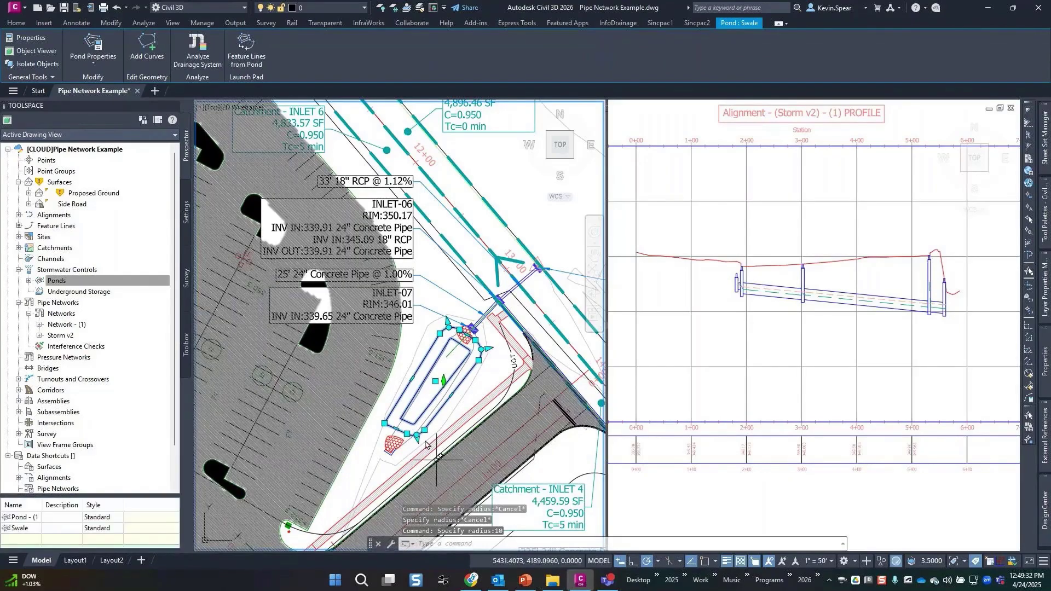
pyautogui.moveTo(385, 424)
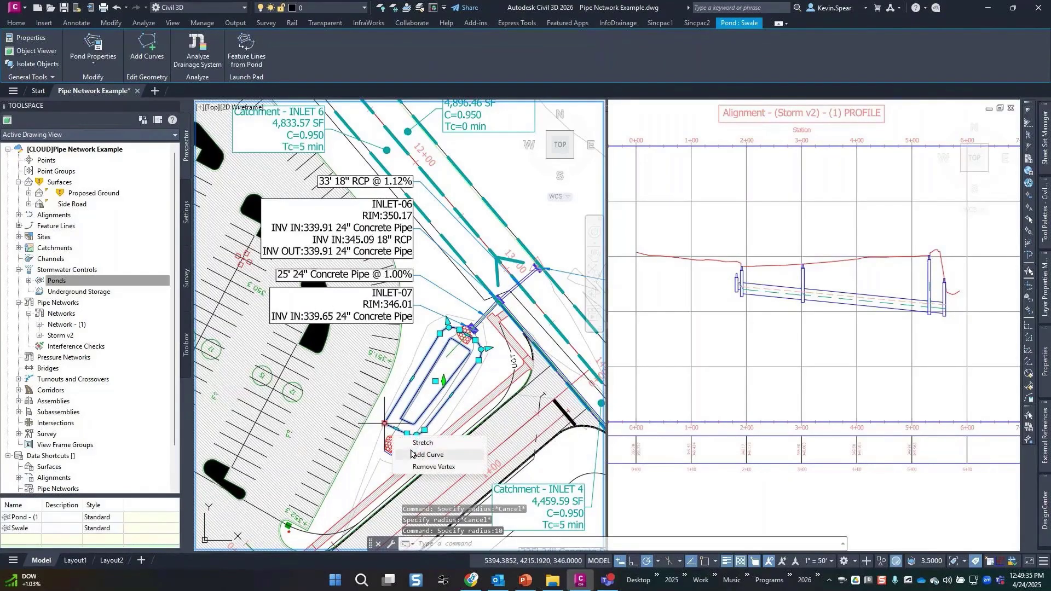
pyautogui.click(427, 454)
pyautogui.write('10')
pyautogui.press('Return')
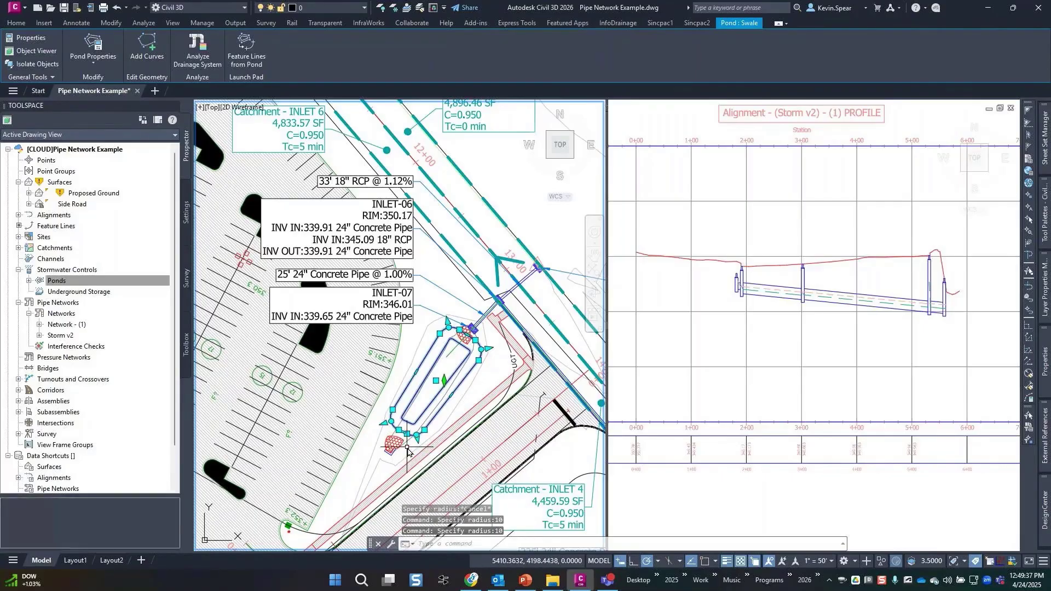
pyautogui.scroll(2, 483, 330)
pyautogui.scroll(2, 482, 338)
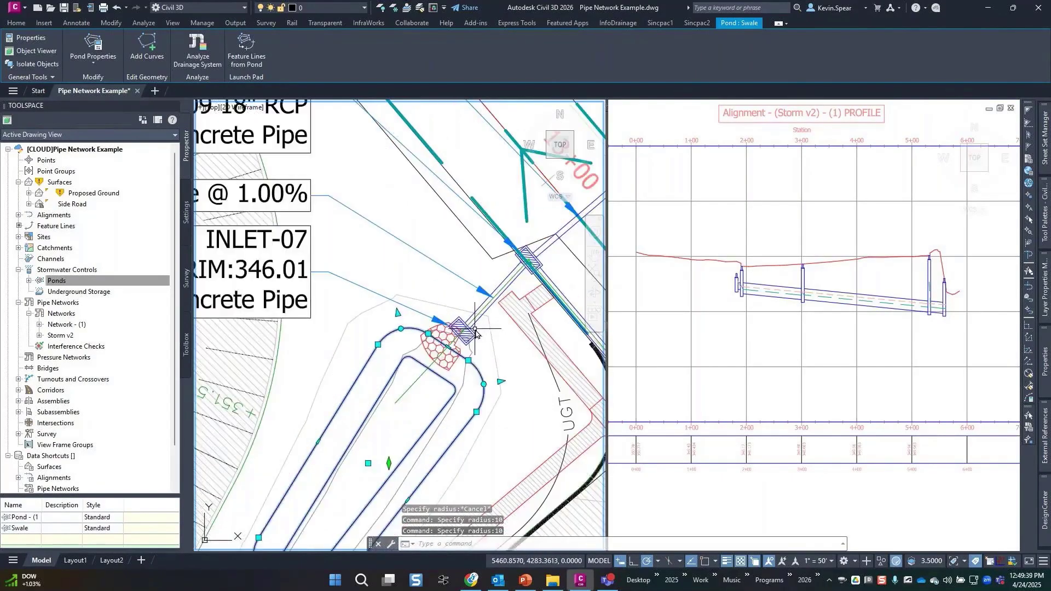
# Step: Stretch the 24-inch pipe's end grip to the Swale pond's lower tip
pyautogui.press('Escape')
pyautogui.click(469, 333)
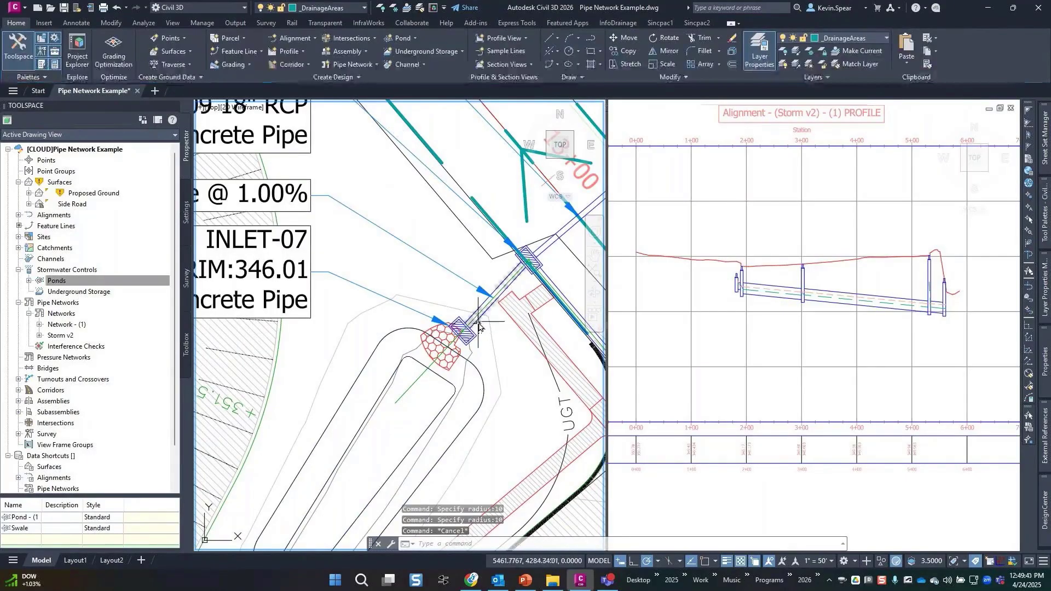
pyautogui.click(463, 332)
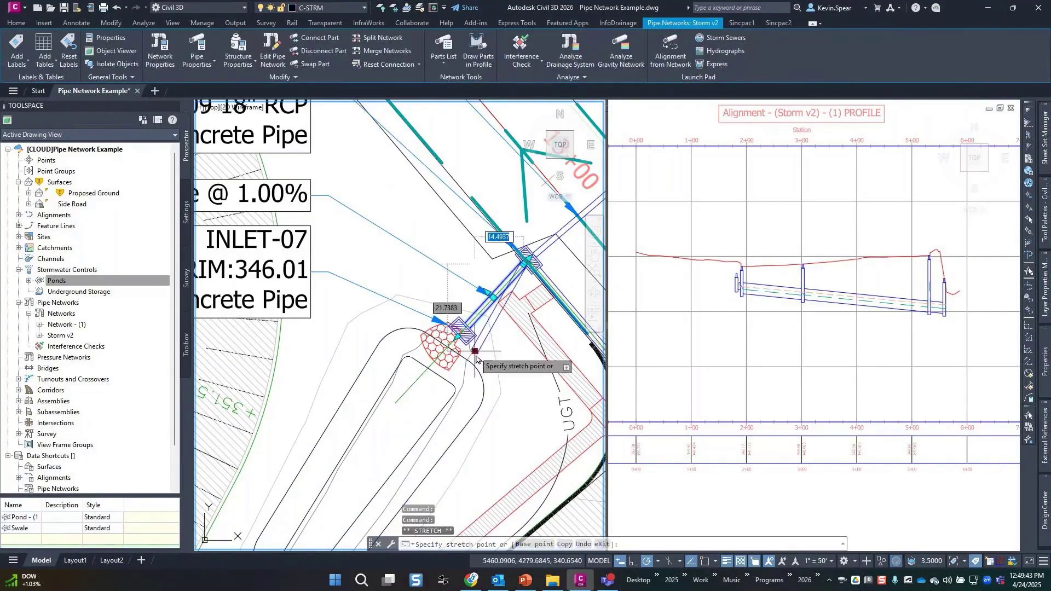
pyautogui.click(446, 379)
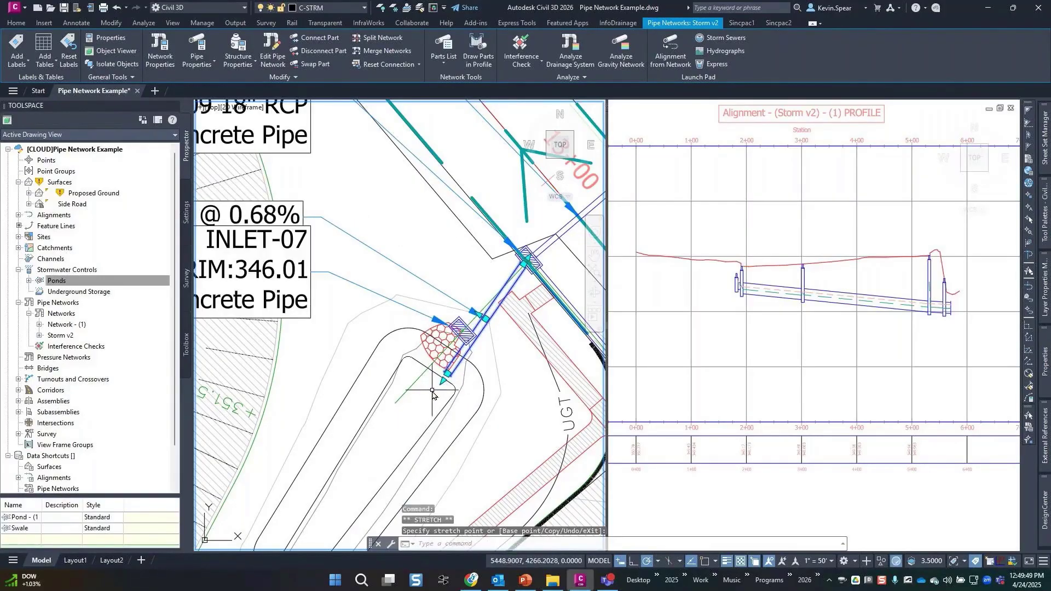
pyautogui.scroll(1, 440, 389)
pyautogui.scroll(1, 442, 393)
pyautogui.click(482, 355)
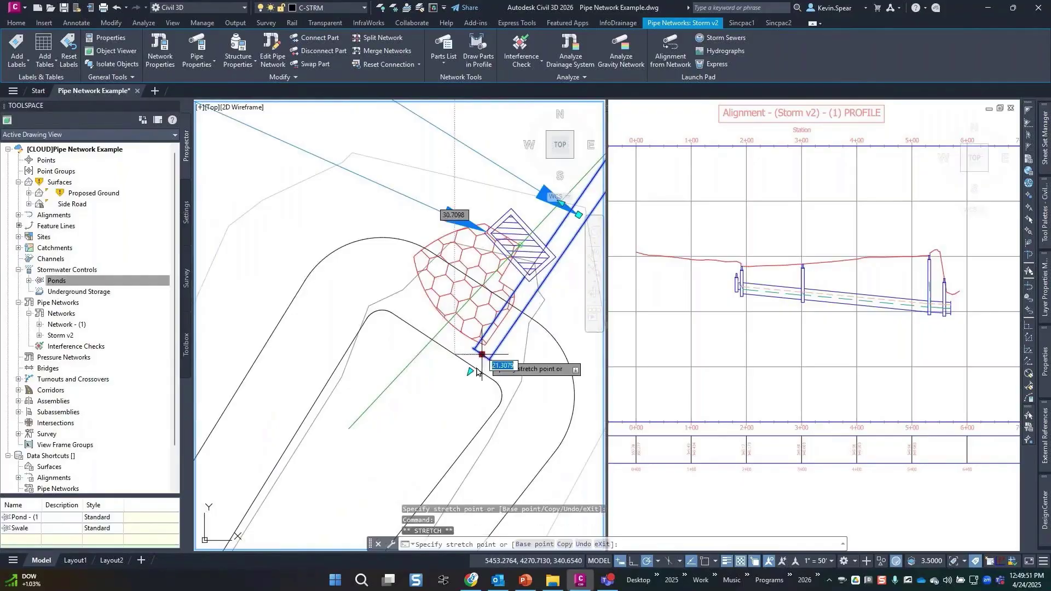
pyautogui.click(446, 355)
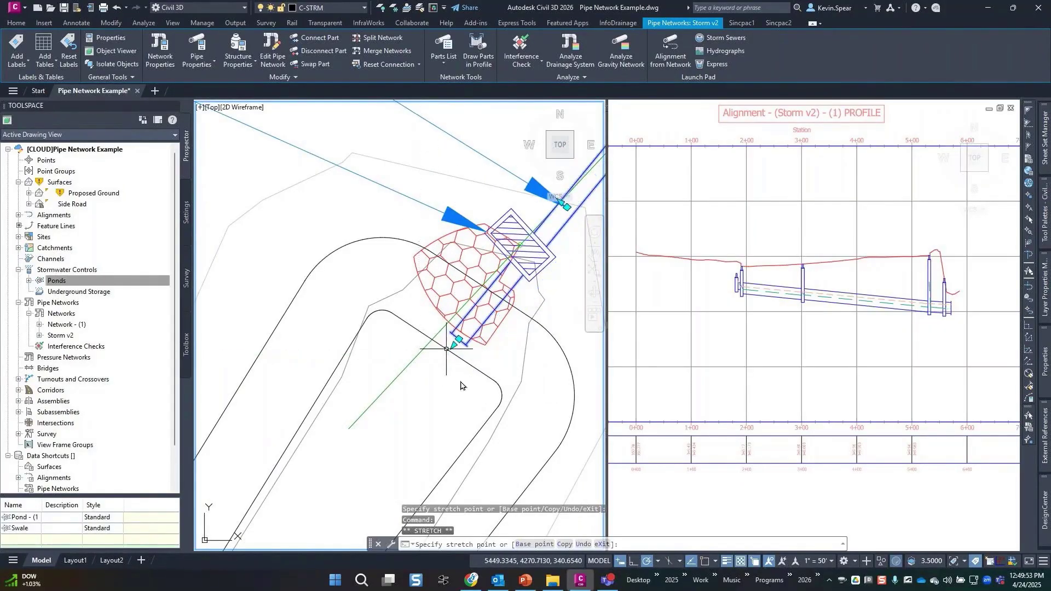
pyautogui.scroll(-1, 458, 411)
pyautogui.press('Escape')
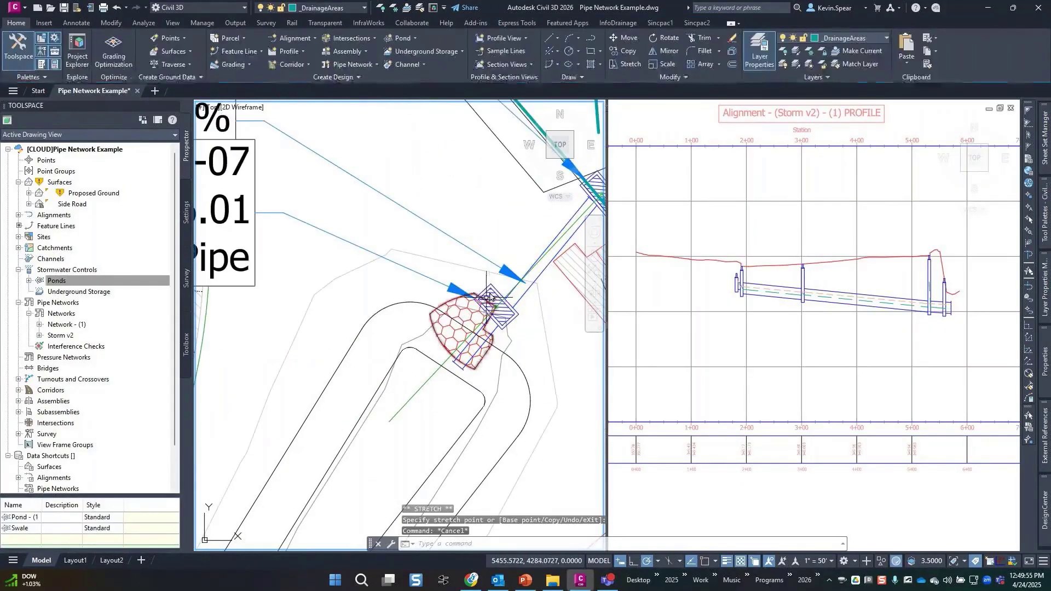
# Step: Move the leftover end structure away from the pond and delete it
pyautogui.click(499, 312)
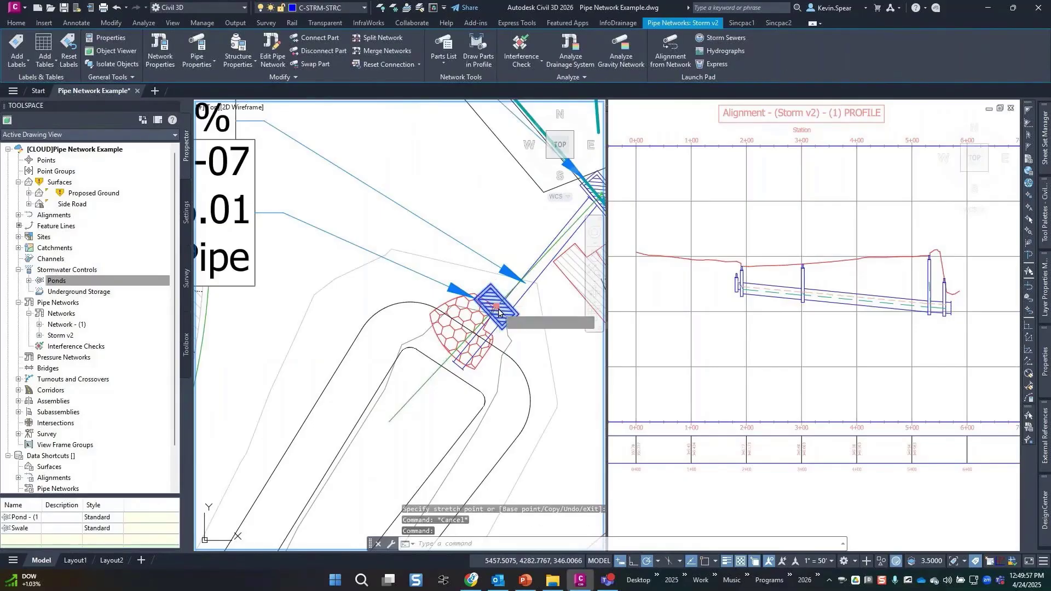
pyautogui.click(496, 307)
pyautogui.click(471, 280)
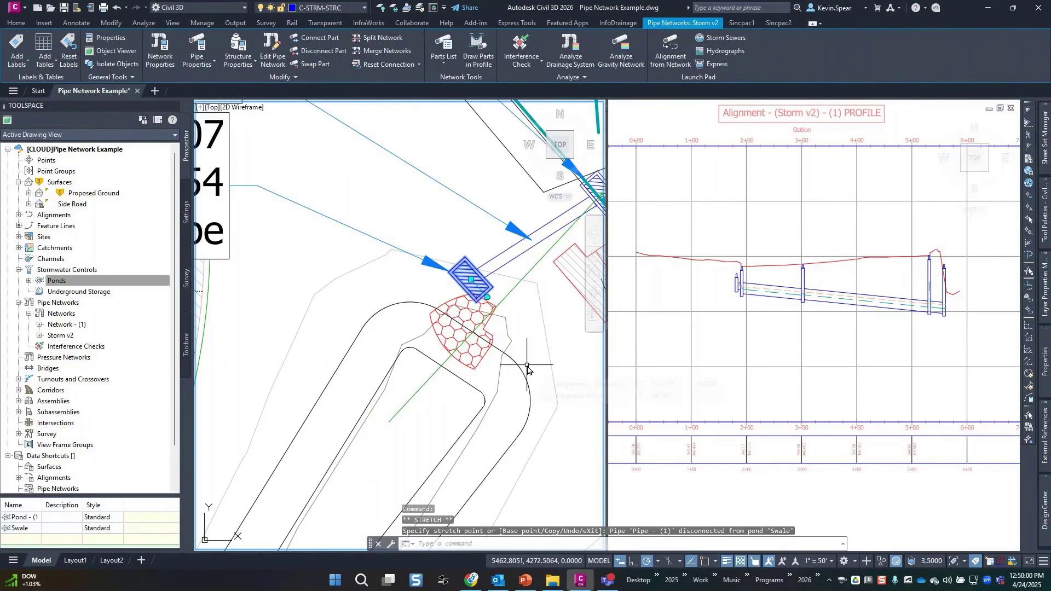
pyautogui.press('Delete')
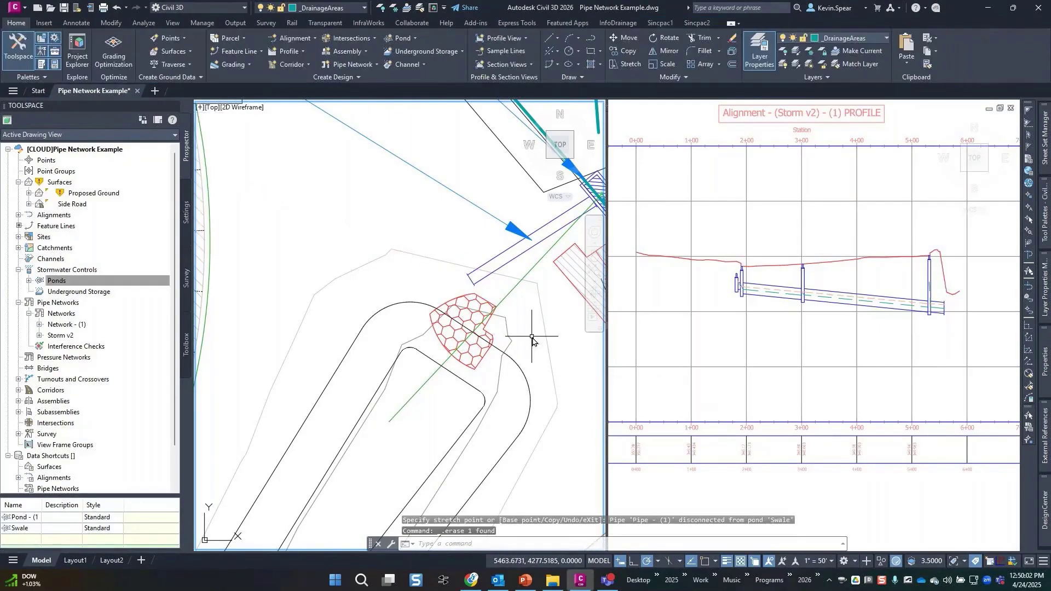
pyautogui.click(472, 284)
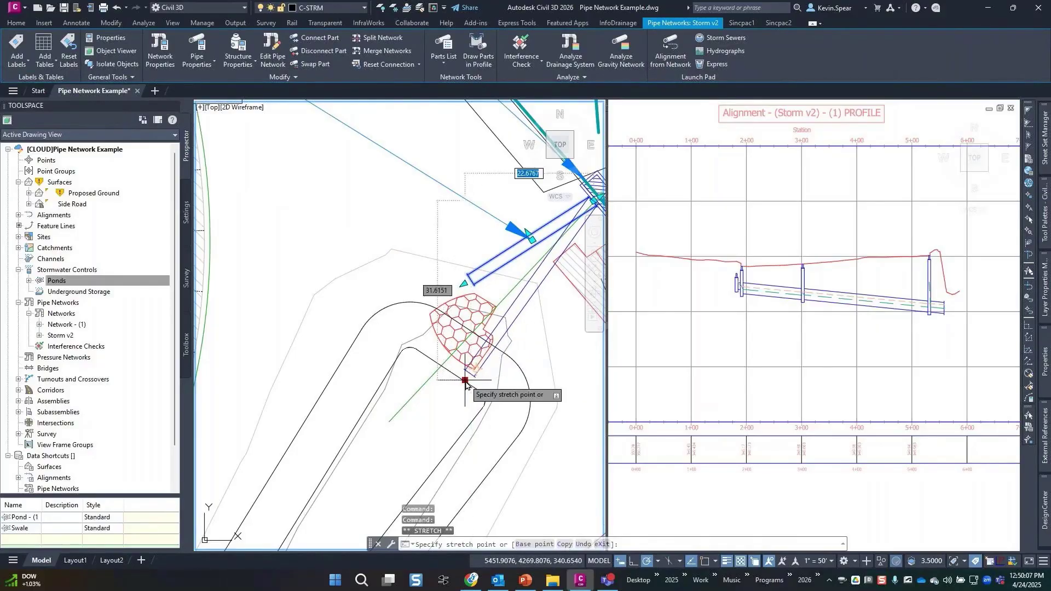
pyautogui.press('Escape')
pyautogui.press('Escape')
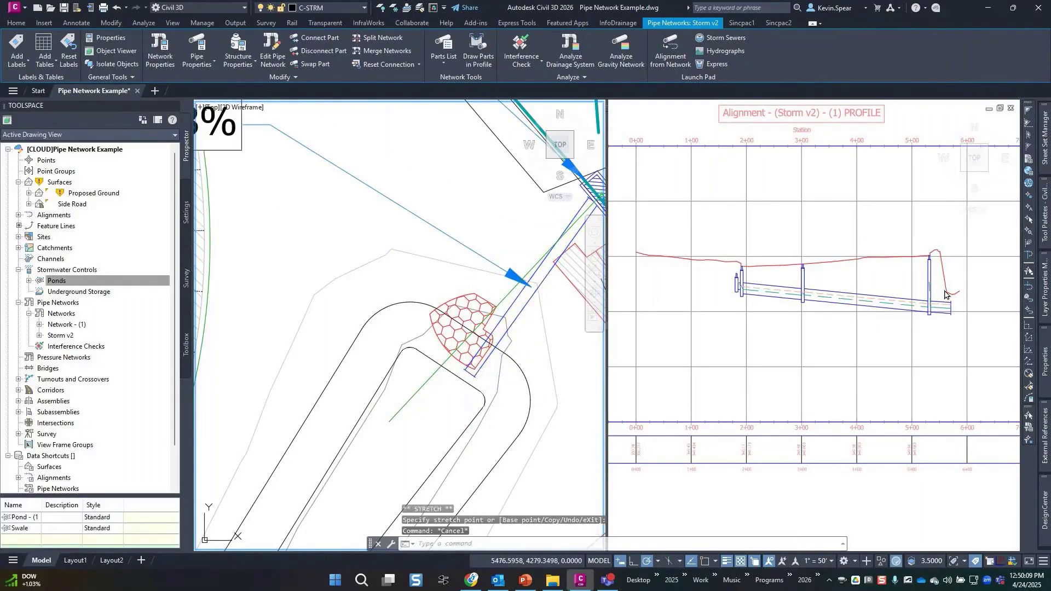
# Step: Check the lengthened pipe in the profile view, then reselect the swale pond
pyautogui.click(945, 295)
pyautogui.moveTo(958, 313); pyautogui.dragTo(915, 321, button='middle')
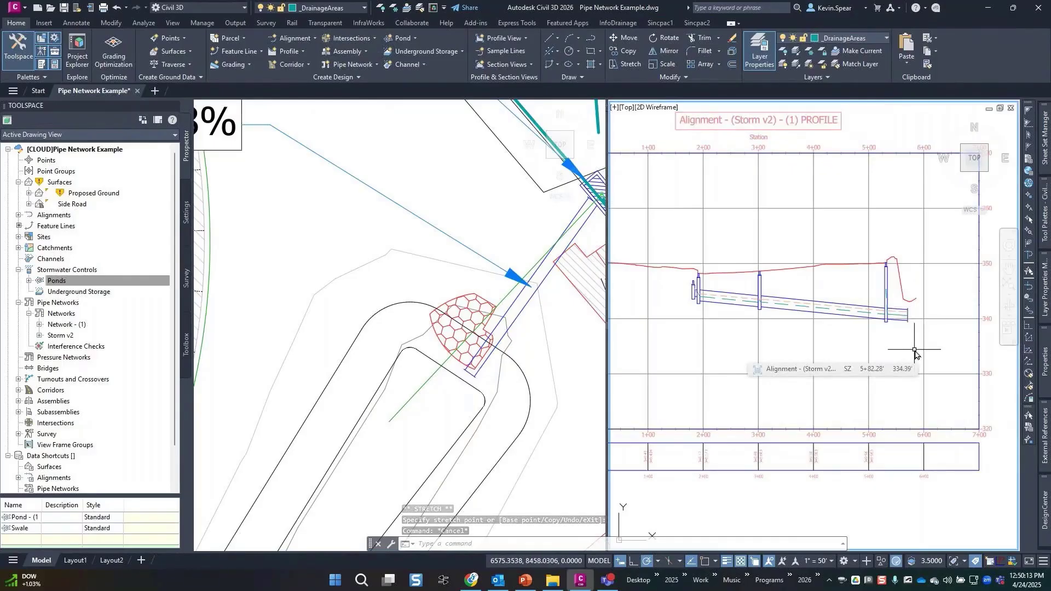
pyautogui.scroll(-2, 915, 353)
pyautogui.click(512, 436)
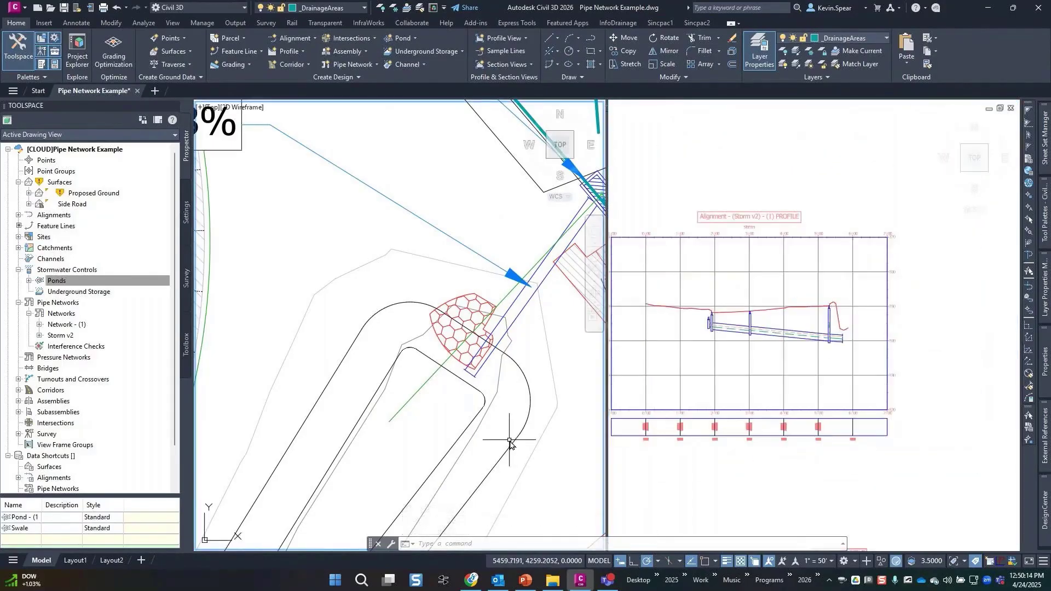
pyautogui.scroll(-1, 509, 444)
pyautogui.scroll(-1, 511, 411)
pyautogui.click(504, 391)
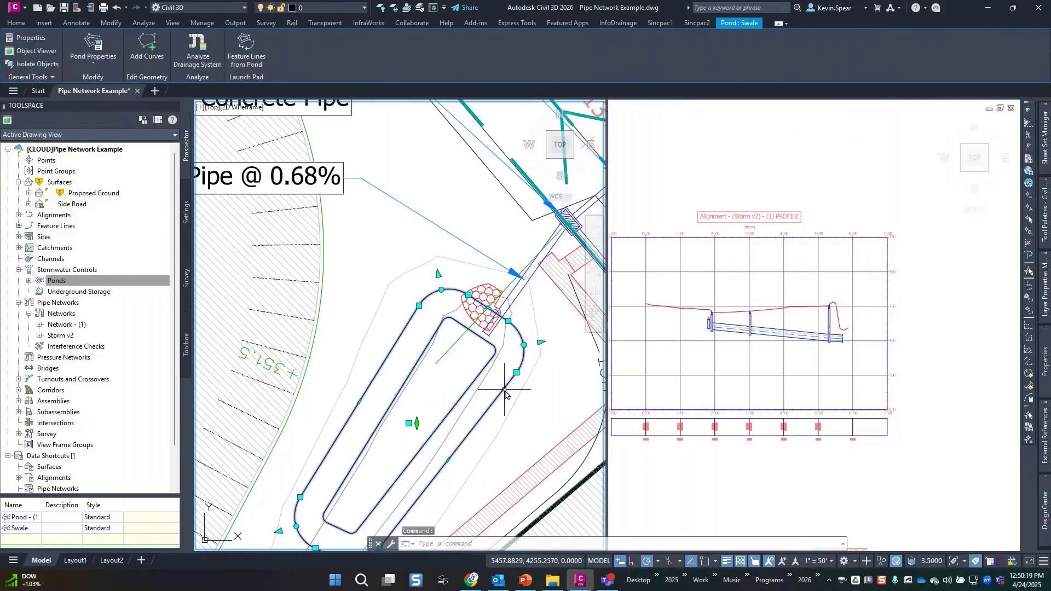
pyautogui.rightClick(62, 280)
pyautogui.click(30, 282)
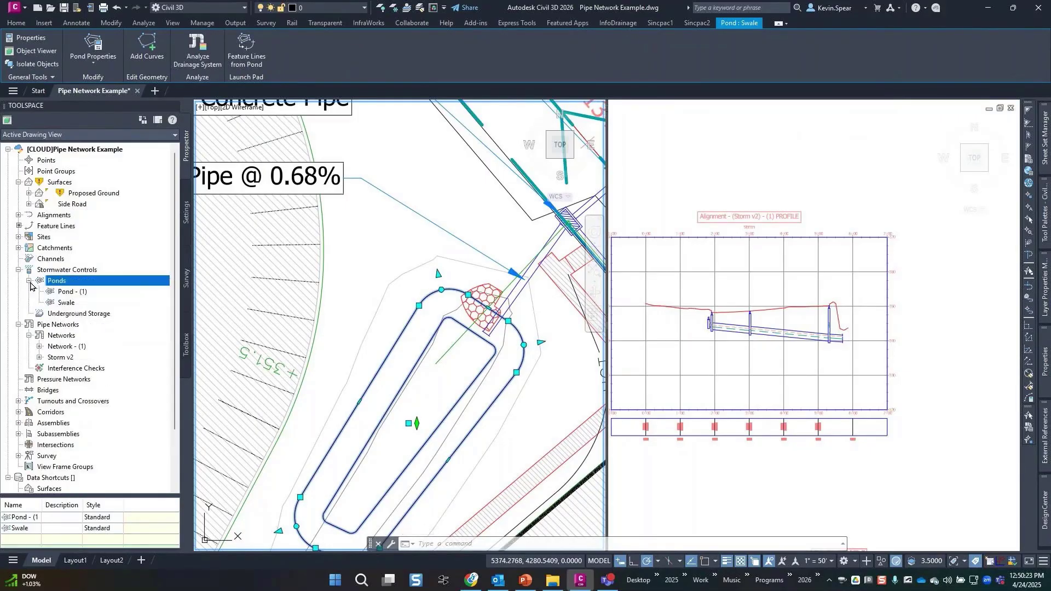
pyautogui.rightClick(66, 303)
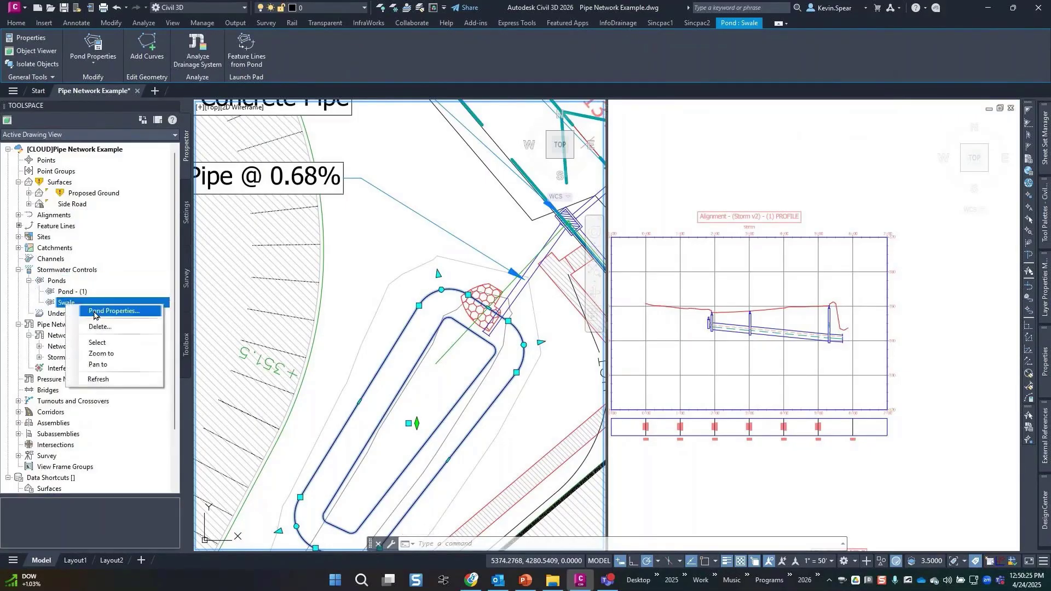
pyautogui.click(90, 311)
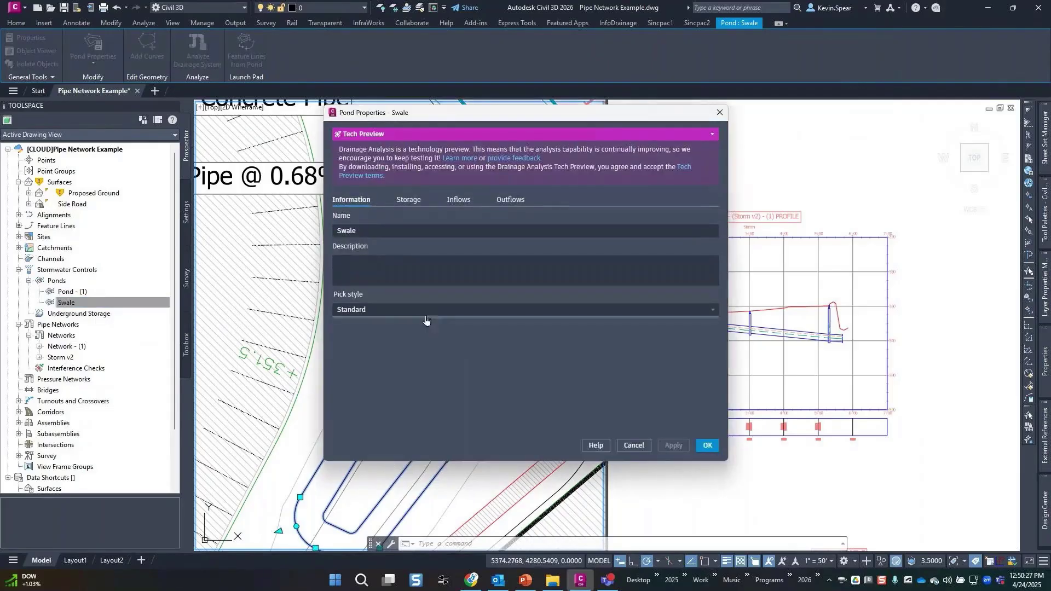
pyautogui.click(415, 205)
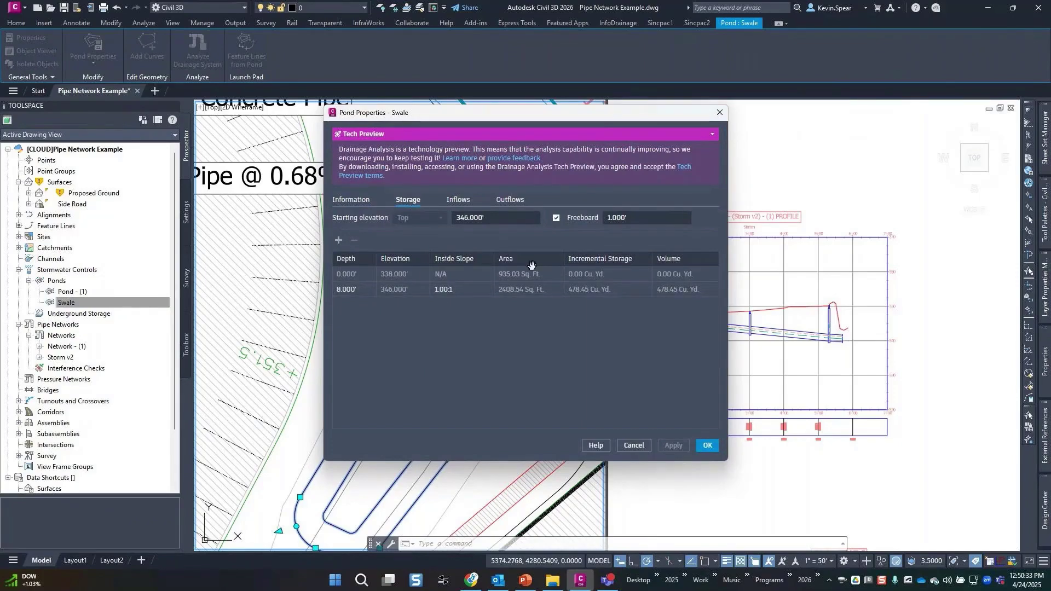
pyautogui.click(461, 201)
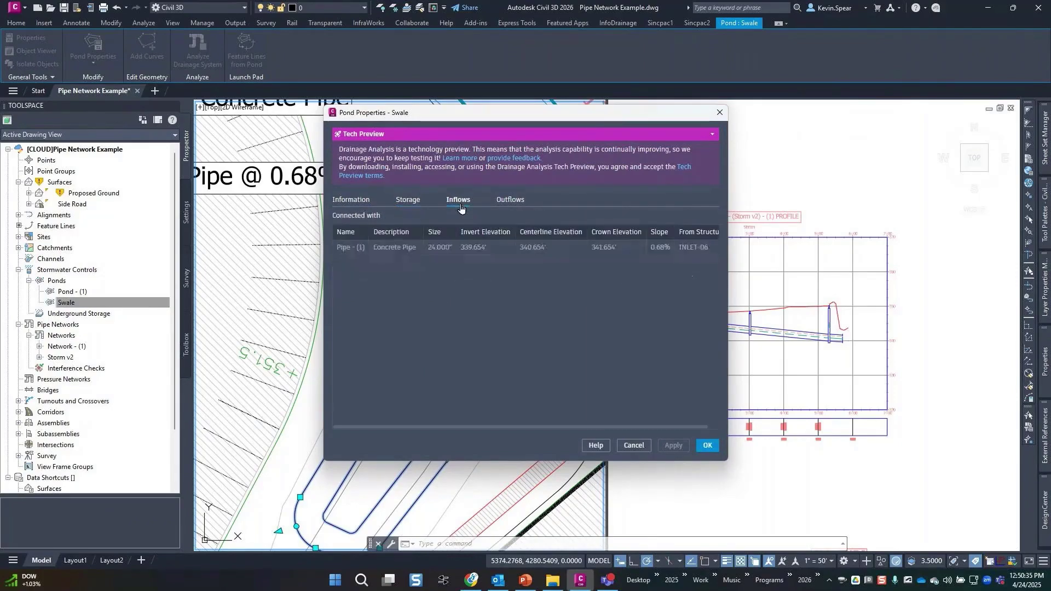
pyautogui.click(519, 203)
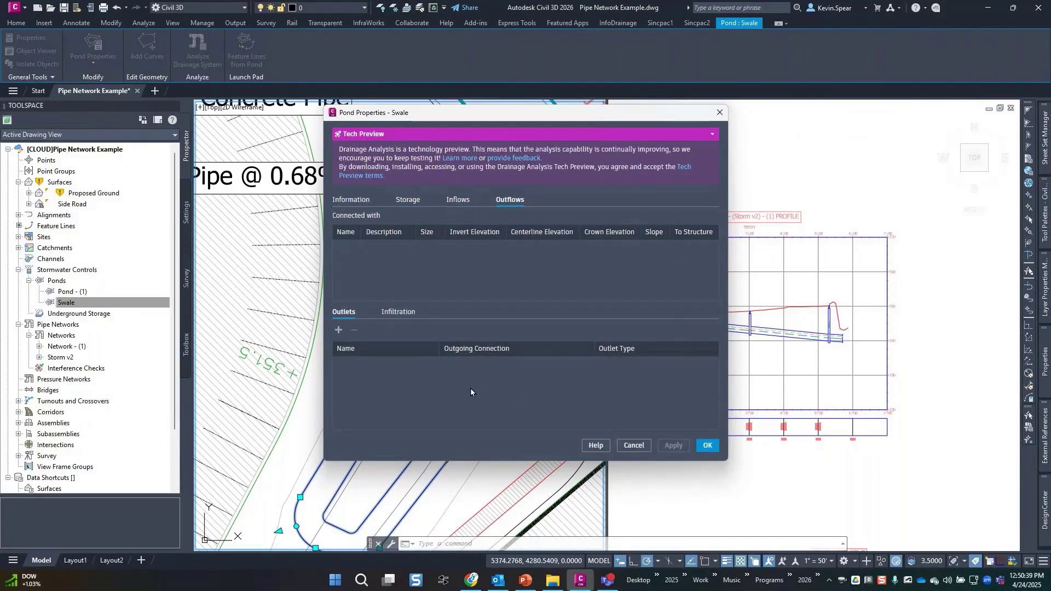
pyautogui.click(459, 202)
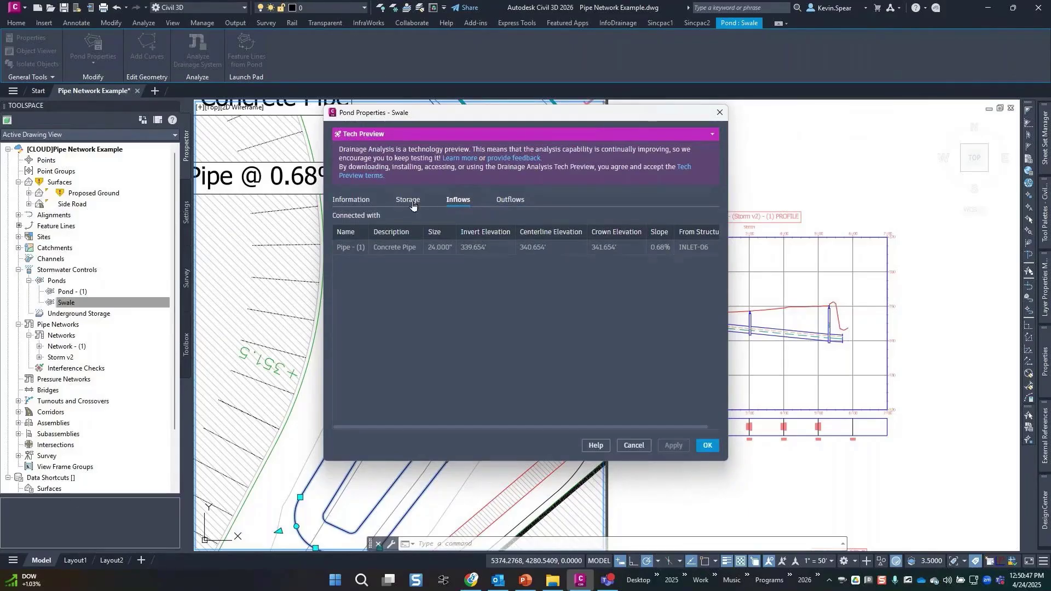
pyautogui.click(409, 206)
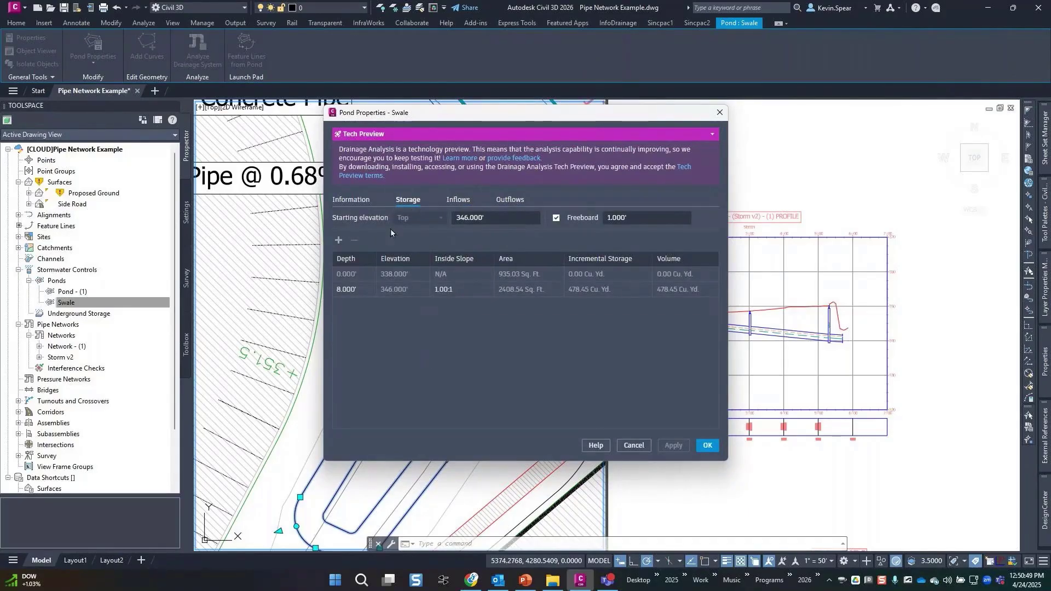
pyautogui.click(705, 446)
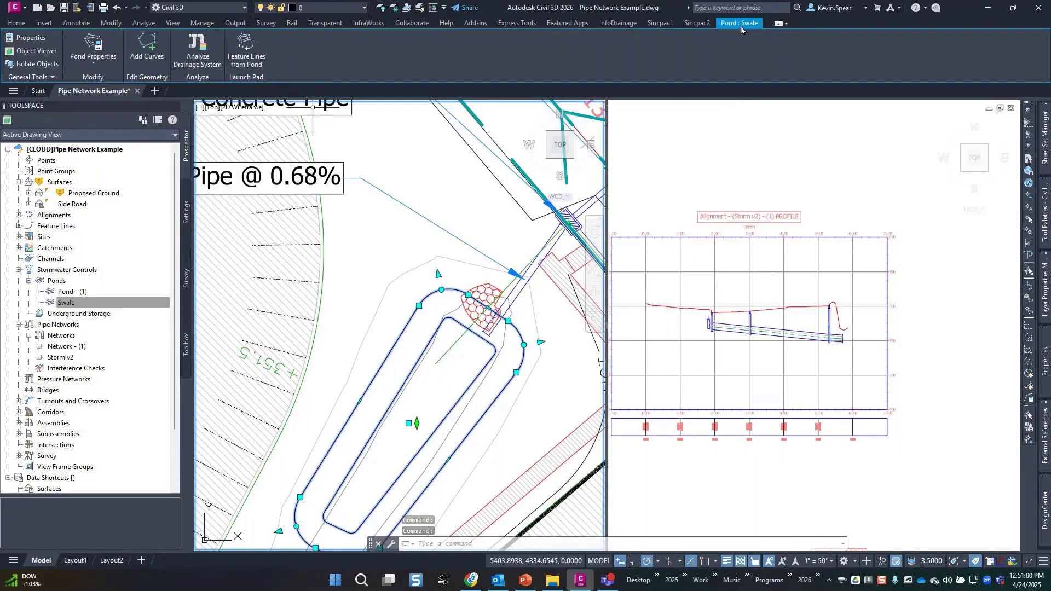
# Step: Extract feature lines from the Swale pond
pyautogui.click(244, 56)
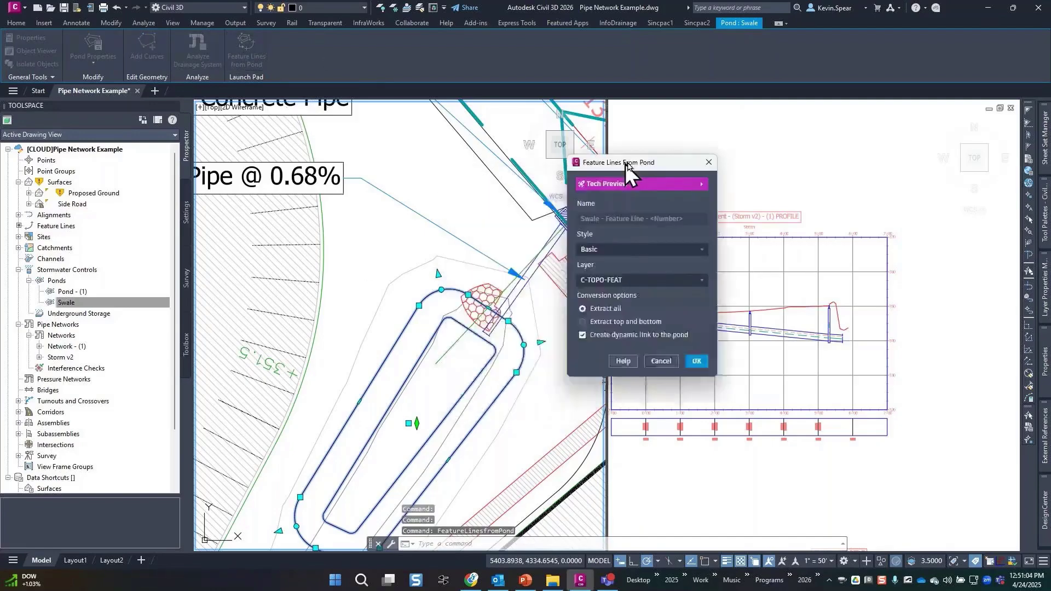
pyautogui.moveTo(506, 184); pyautogui.dragTo(684, 151)
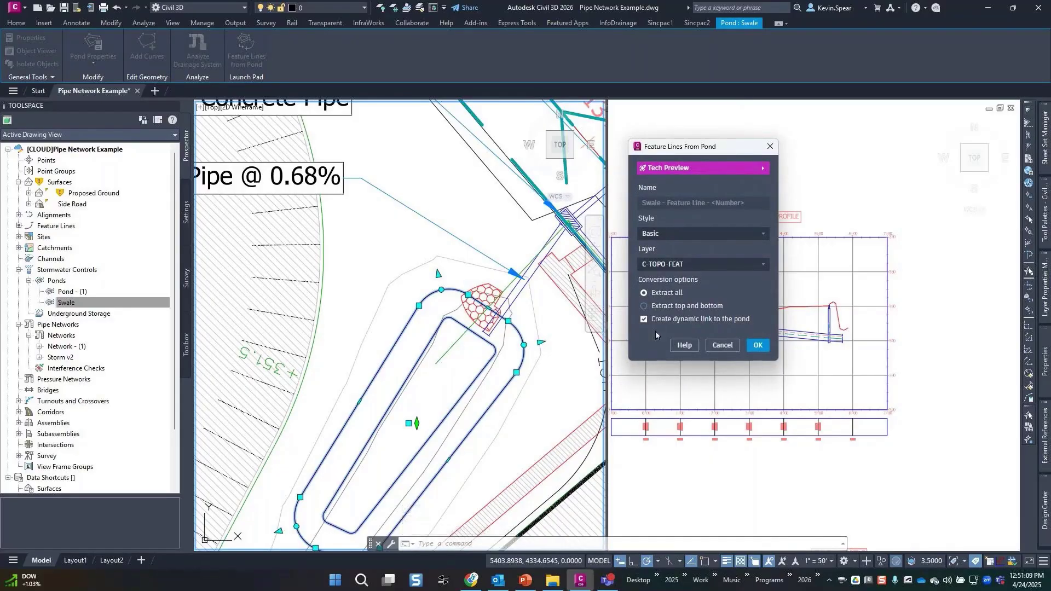
pyautogui.click(757, 347)
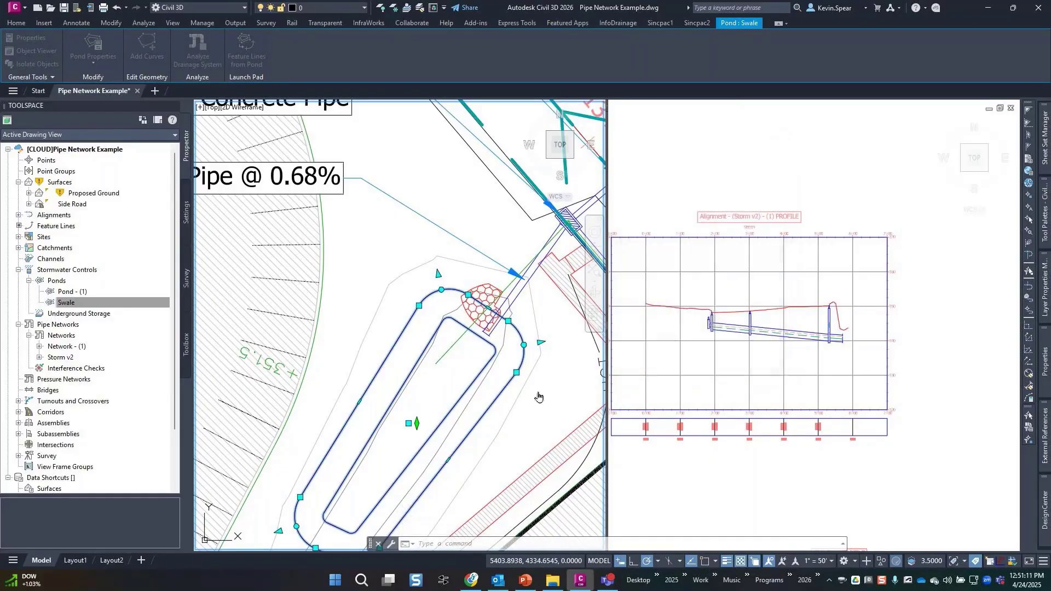
pyautogui.press('Escape')
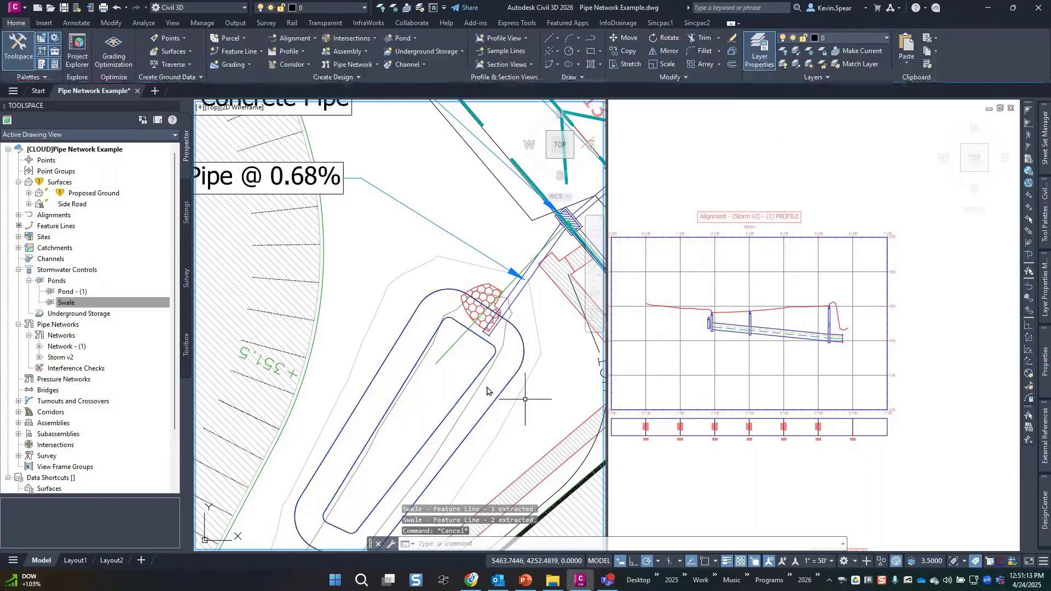
# Step: Select the swale feature lines and choose a brand-new surface for them
pyautogui.click(470, 394)
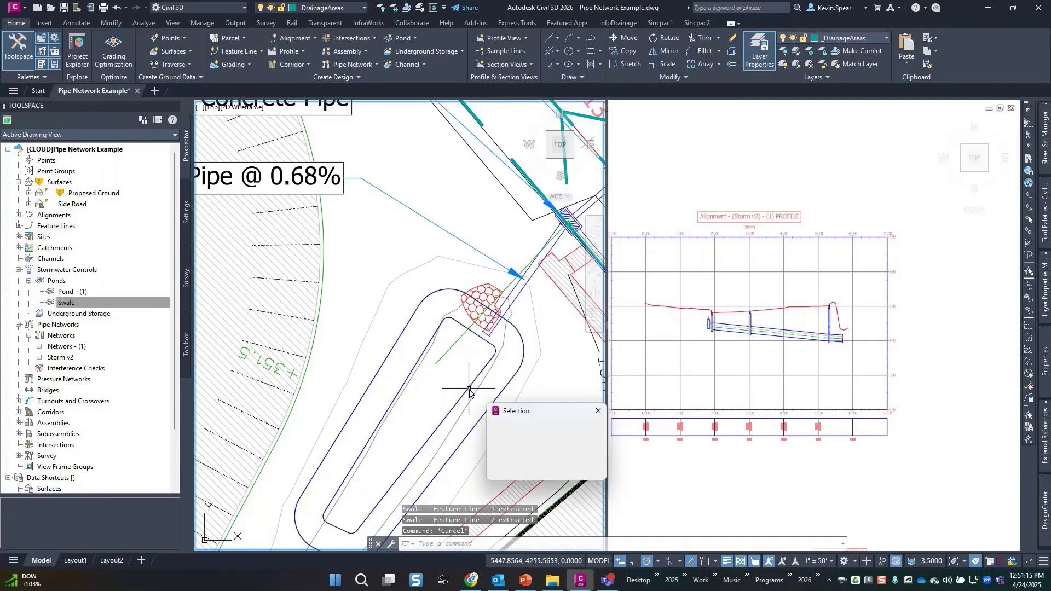
pyautogui.click(541, 442)
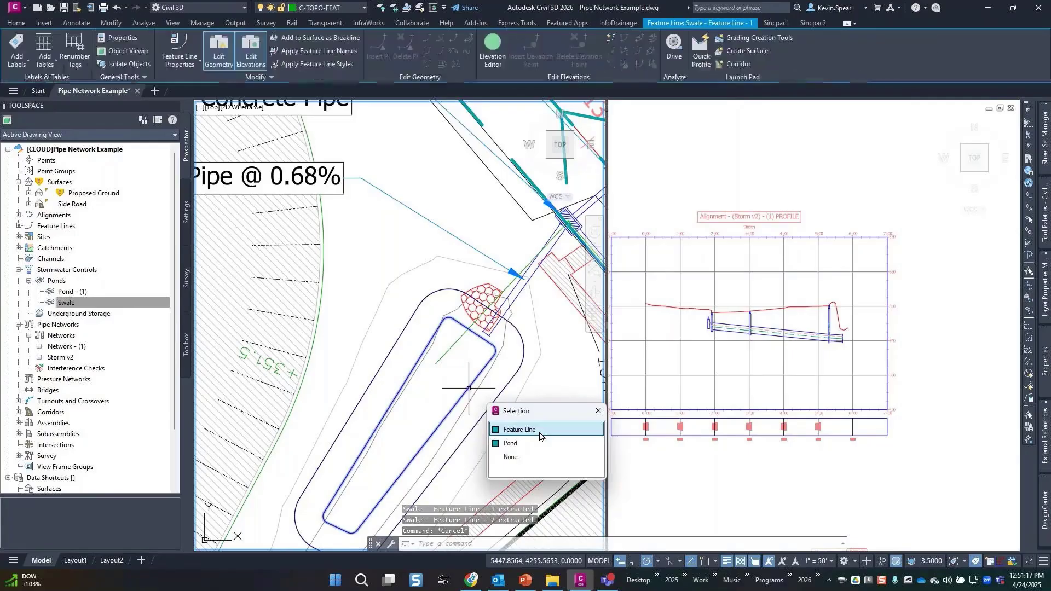
pyautogui.click(540, 436)
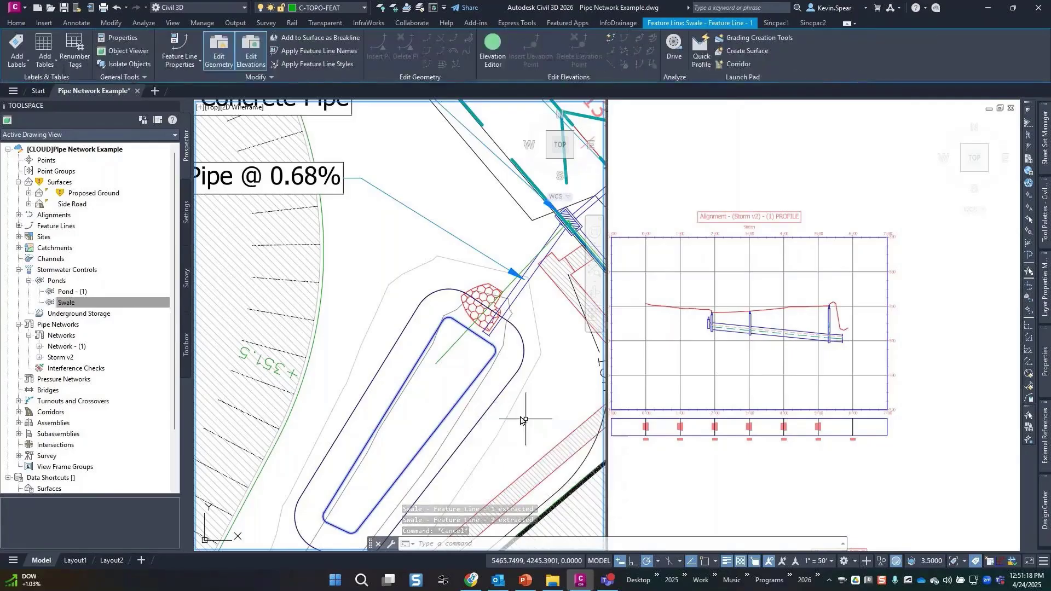
pyautogui.click(495, 405)
pyautogui.click(542, 442)
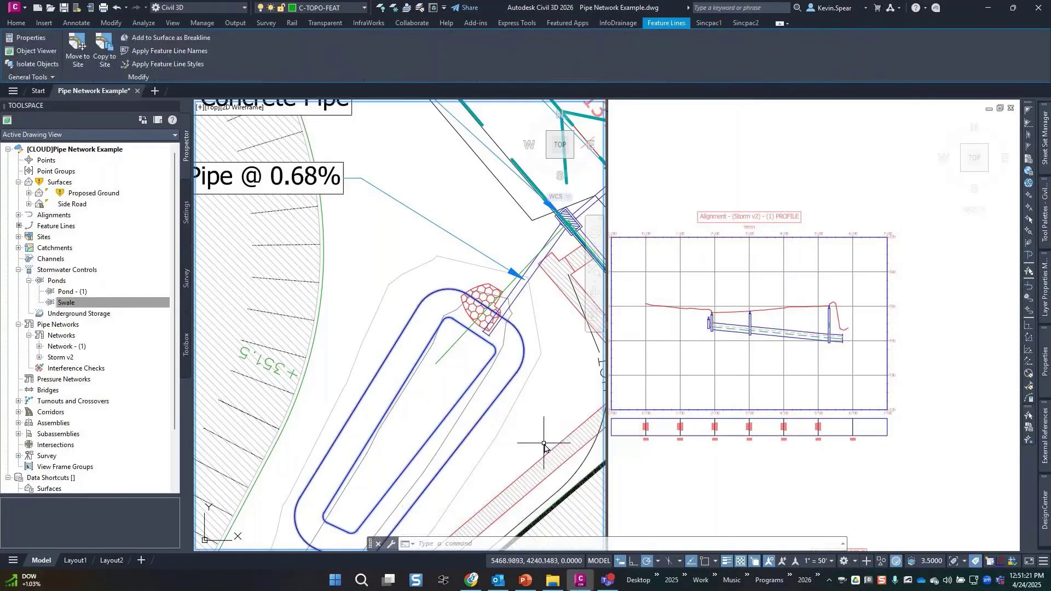
pyautogui.click(188, 39)
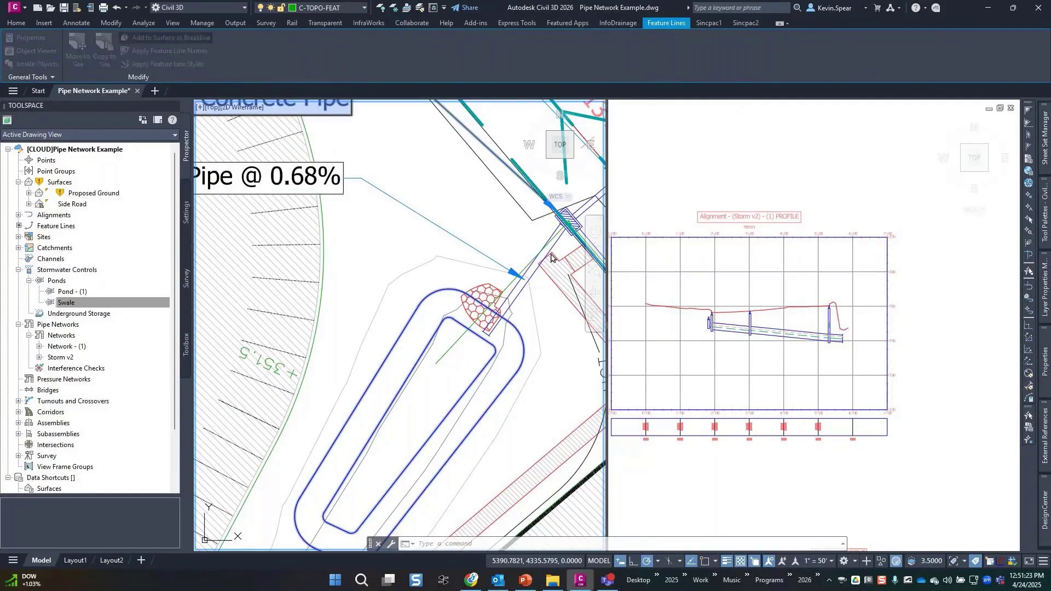
pyautogui.click(608, 283)
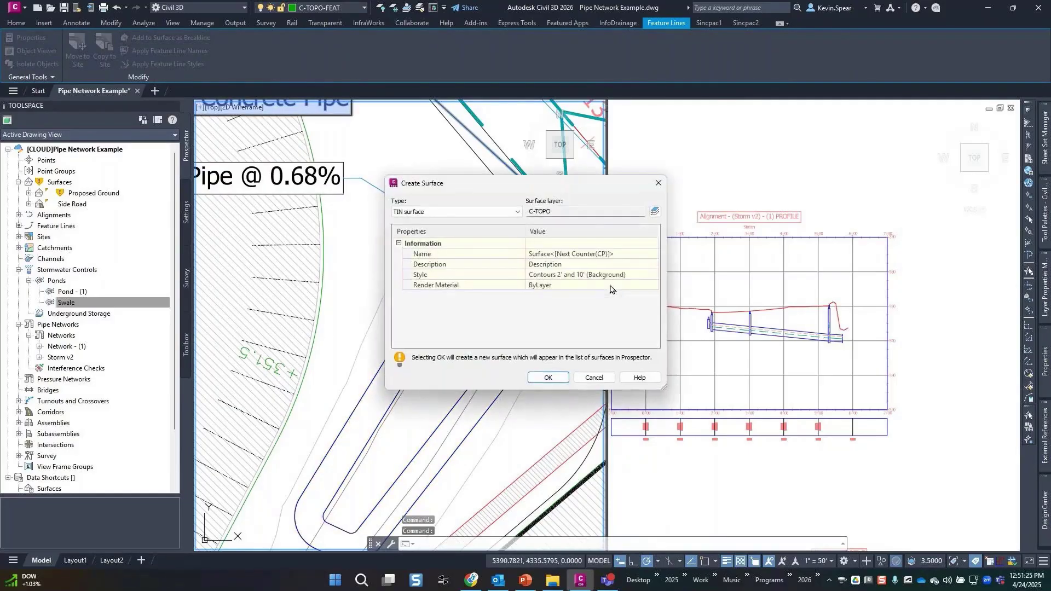
# Step: Name the new TIN surface SWALE and add the swale feature lines as its breaklines
pyautogui.click(586, 254)
pyautogui.write('SWALE')
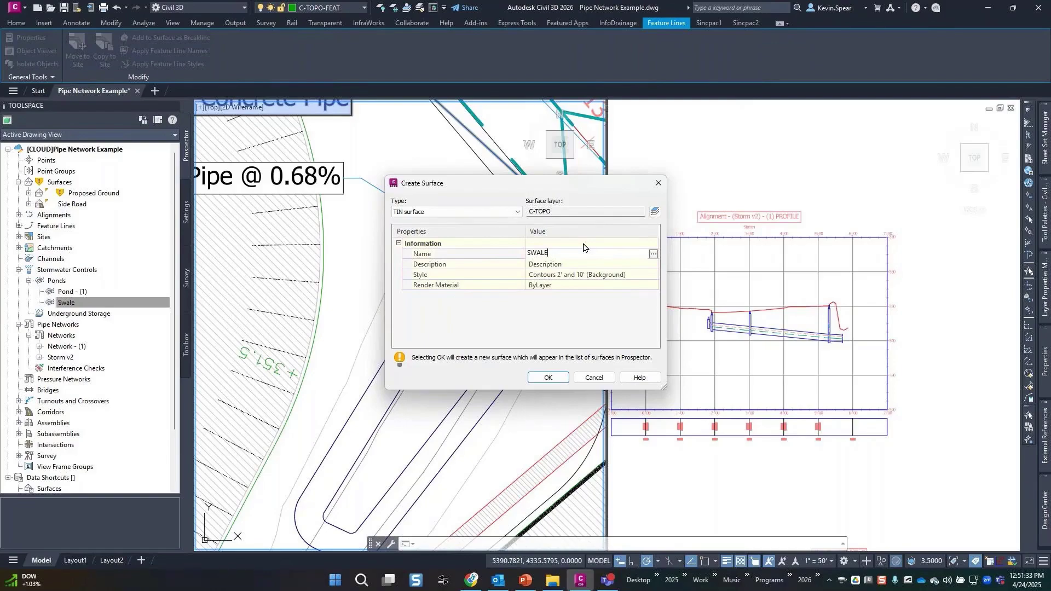
pyautogui.press('Return')
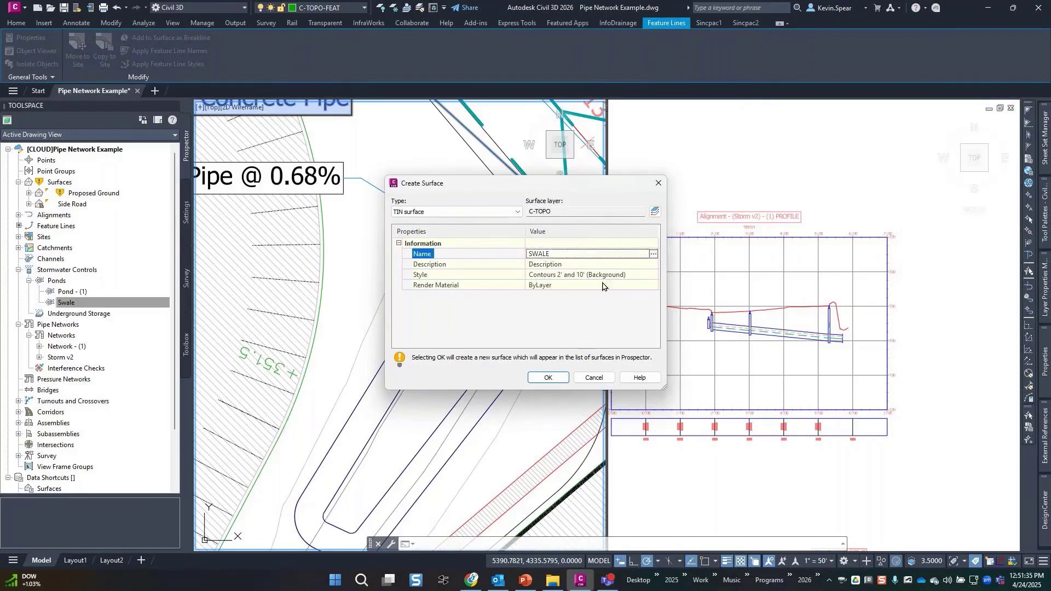
pyautogui.click(546, 378)
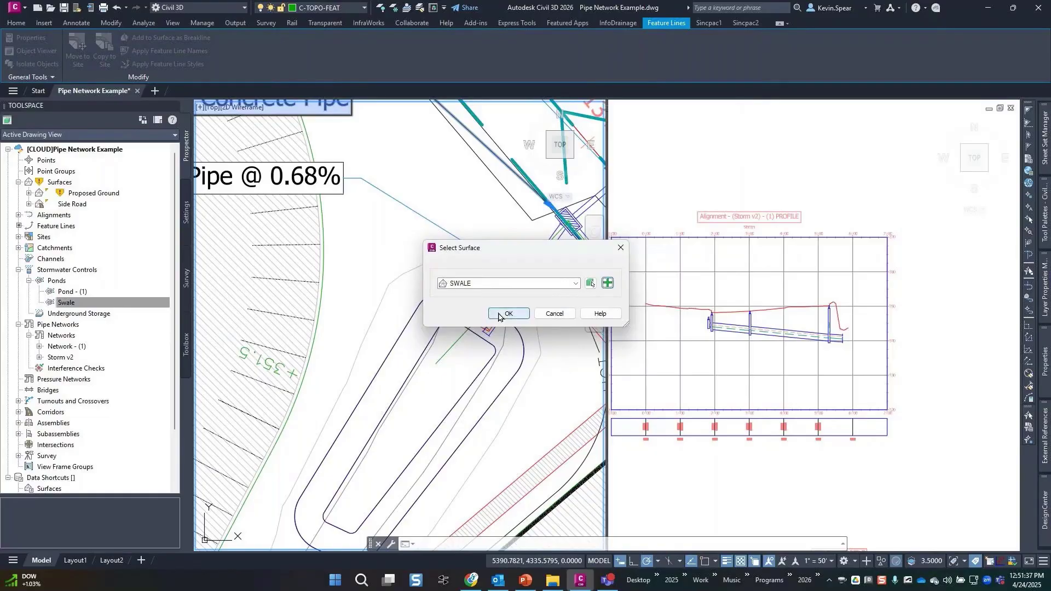
pyautogui.click(506, 315)
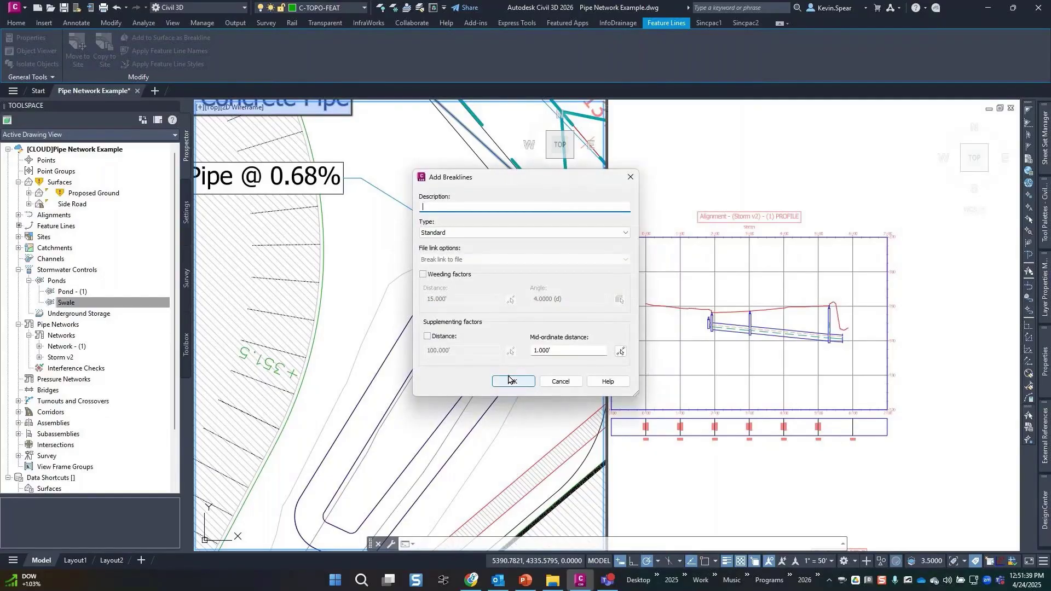
pyautogui.doubleClick(578, 349)
pyautogui.write('0.')
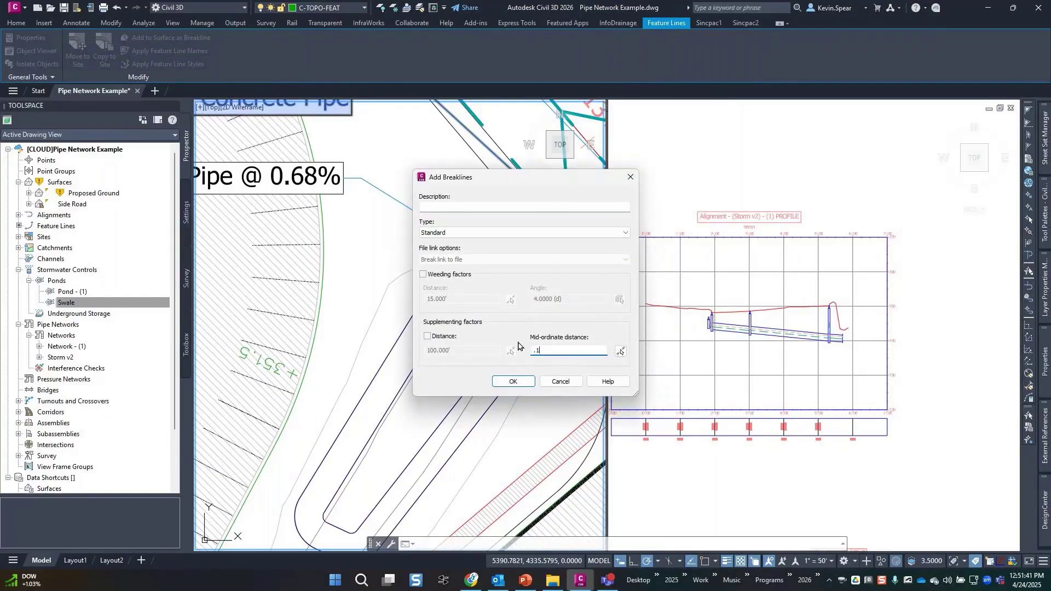
pyautogui.click(518, 381)
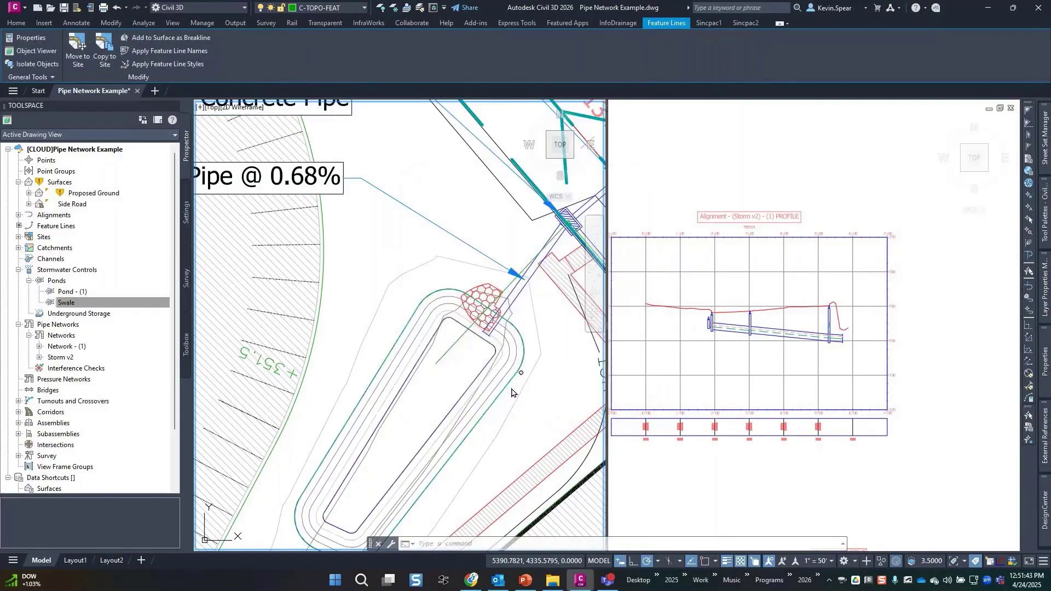
pyautogui.moveTo(512, 423); pyautogui.dragTo(549, 348, button='middle')
pyautogui.press('Escape')
pyautogui.press('Escape')
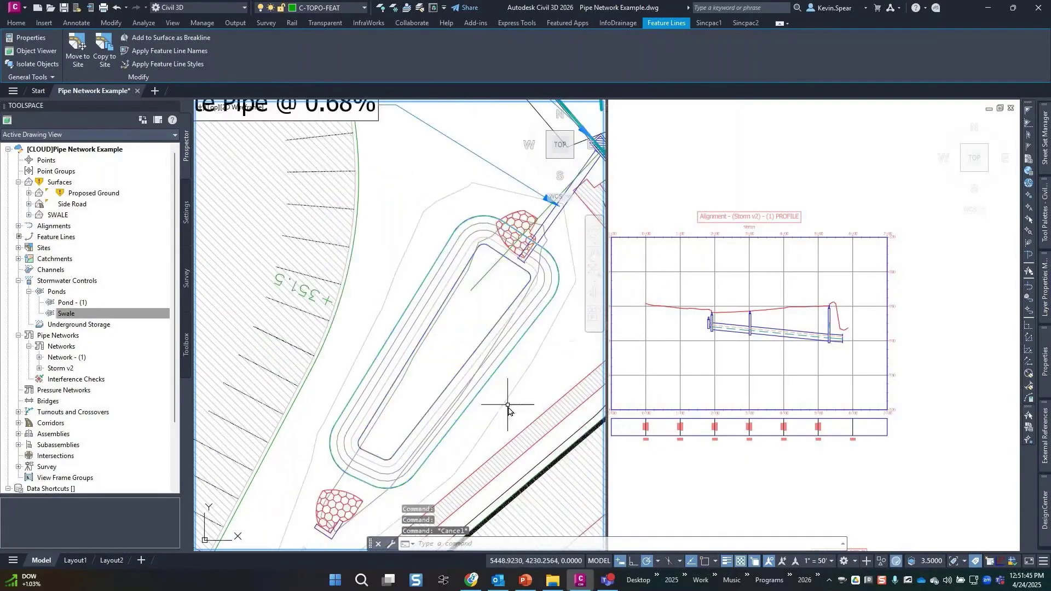
pyautogui.click(367, 473)
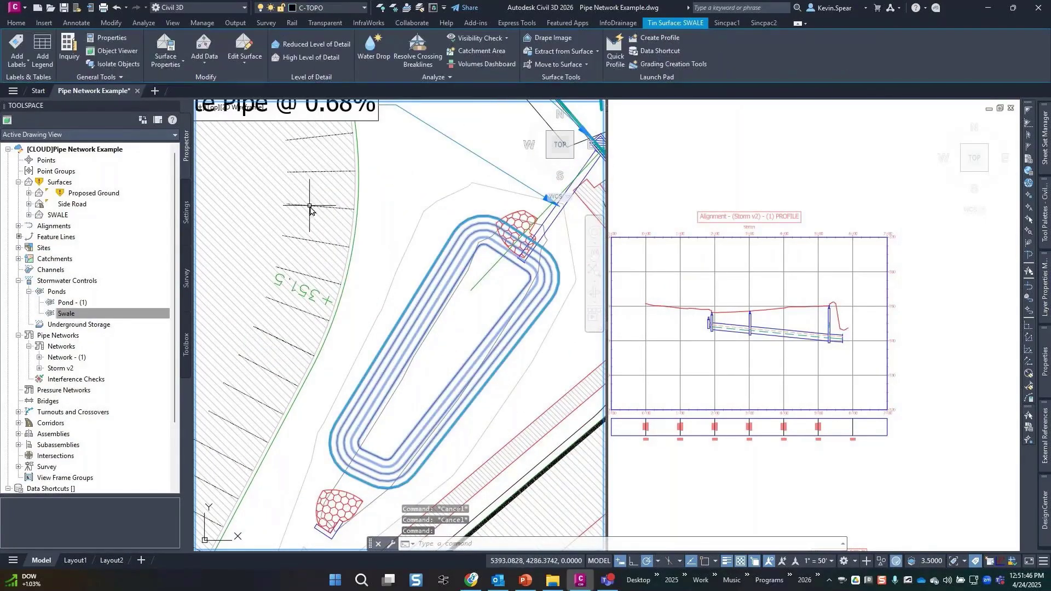
pyautogui.rightClick(409, 206)
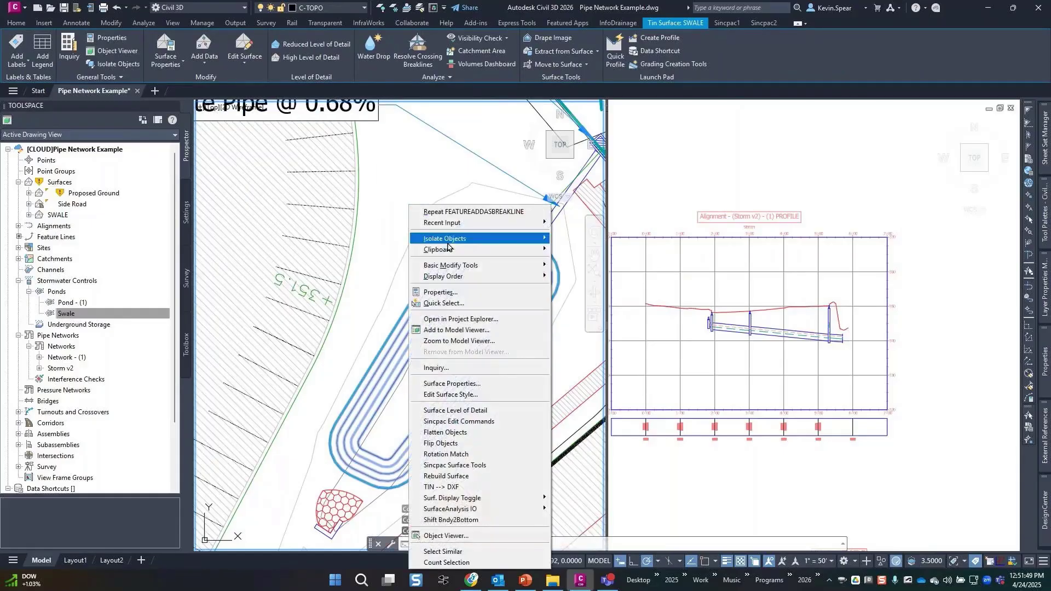
pyautogui.click(478, 331)
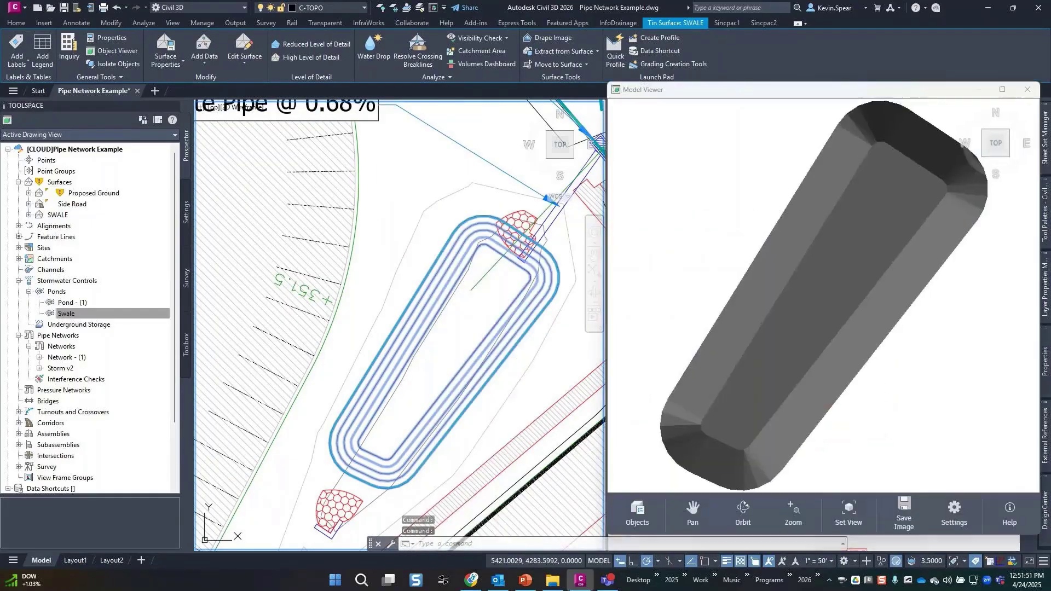
pyautogui.moveTo(789, 312)
pyautogui.mouseDown()
pyautogui.moveTo(670, 346)
pyautogui.moveTo(716, 376)
pyautogui.mouseUp()
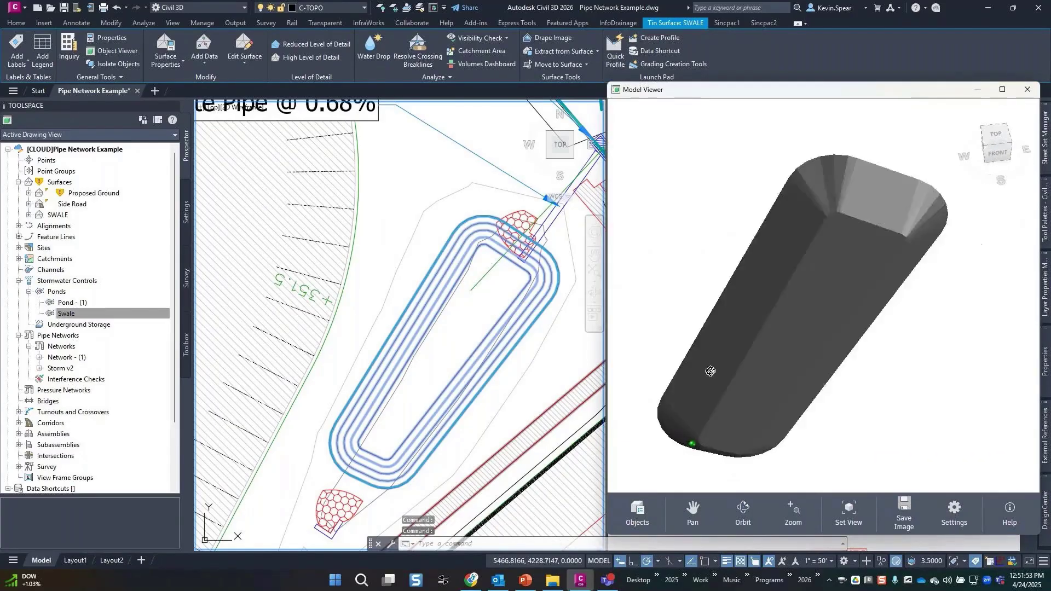
pyautogui.click(1027, 89)
pyautogui.press('Escape')
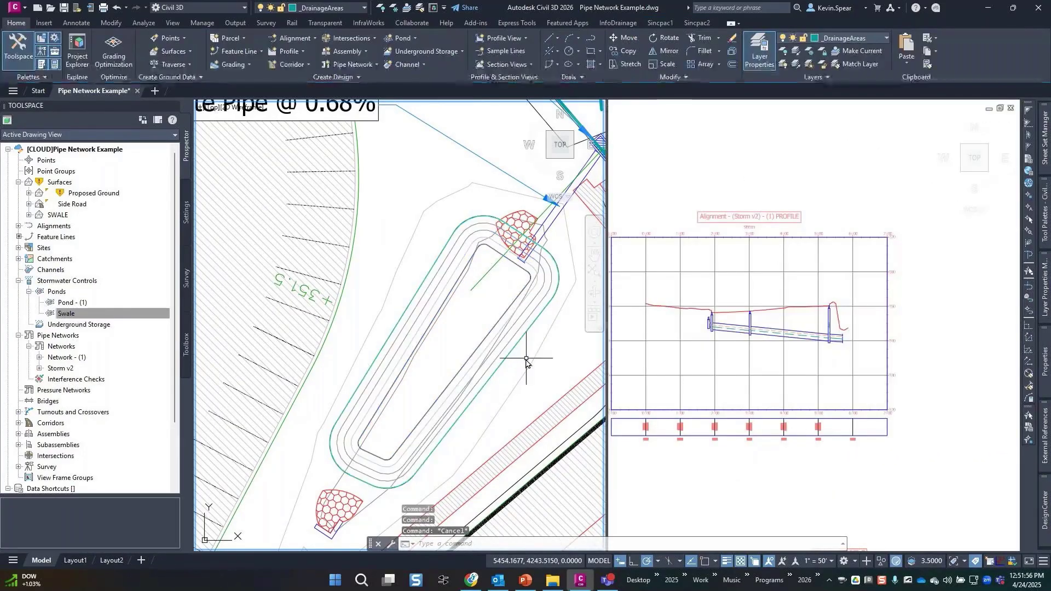
pyautogui.moveTo(517, 361); pyautogui.dragTo(445, 364, button='middle')
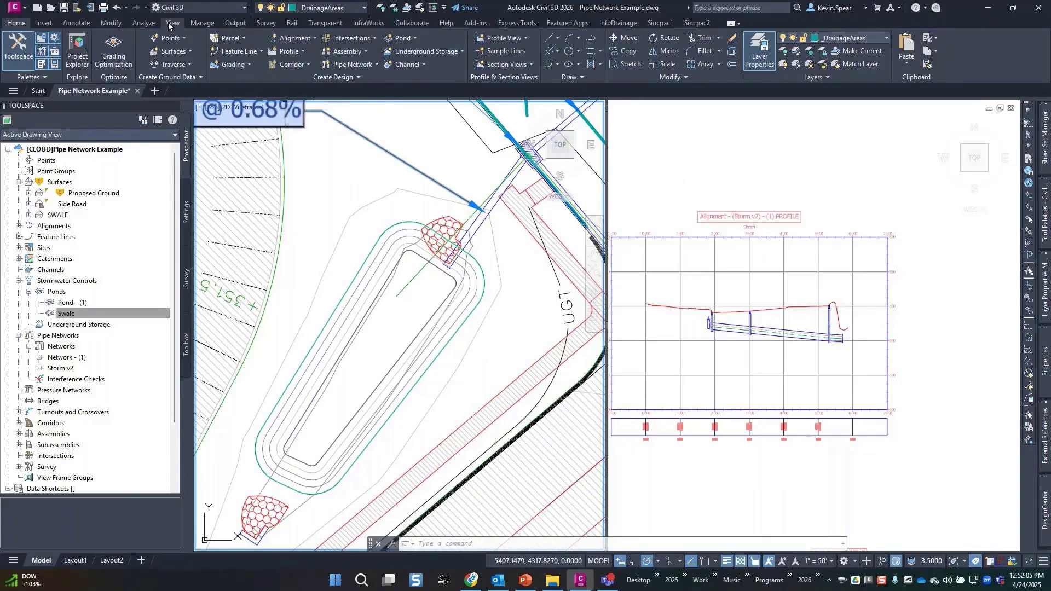
# Step: Start Analyze Drainage System for the Swale pond, run it, then cancel the run
pyautogui.click(147, 22)
pyautogui.click(236, 51)
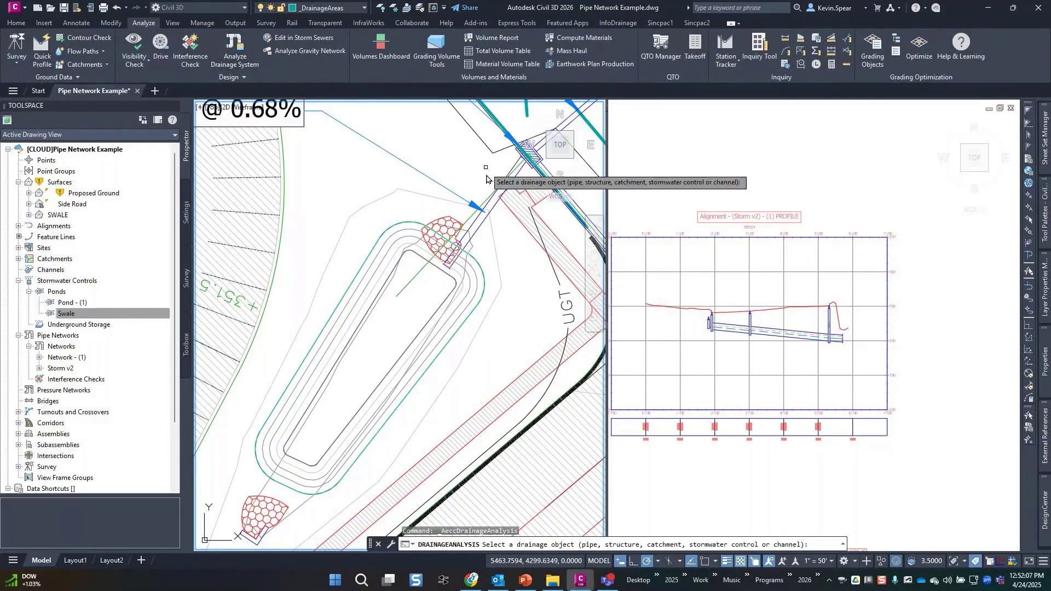
pyautogui.click(454, 319)
pyautogui.click(488, 373)
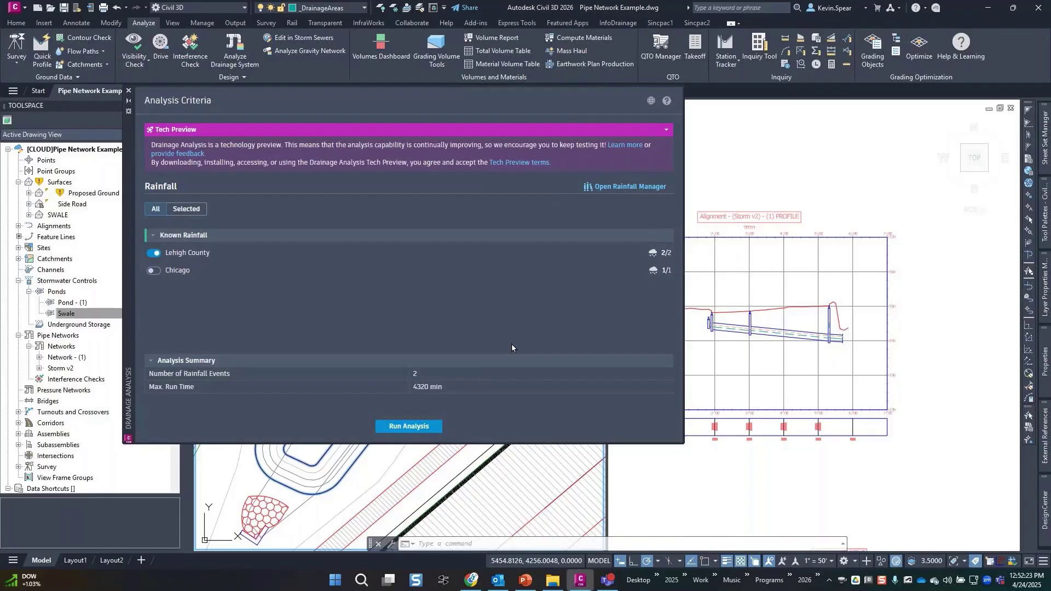
pyautogui.click(428, 427)
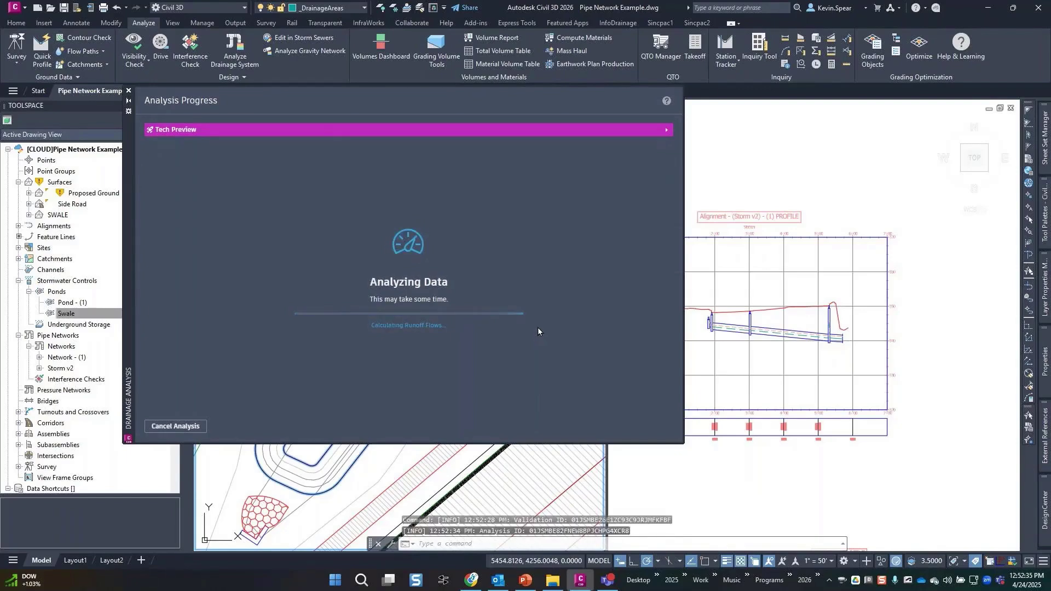
pyautogui.click(190, 427)
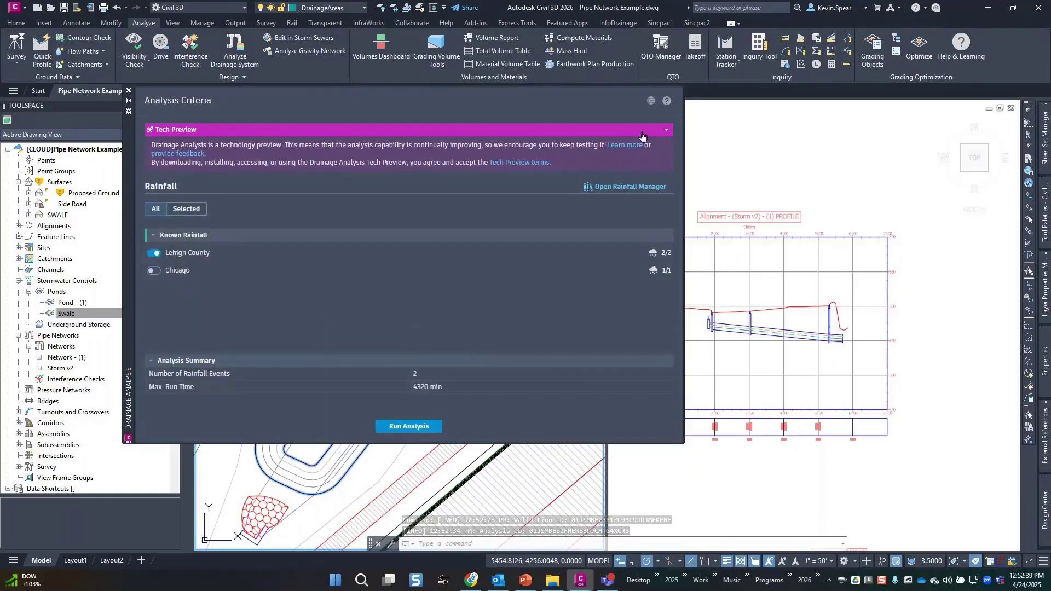
pyautogui.click(651, 101)
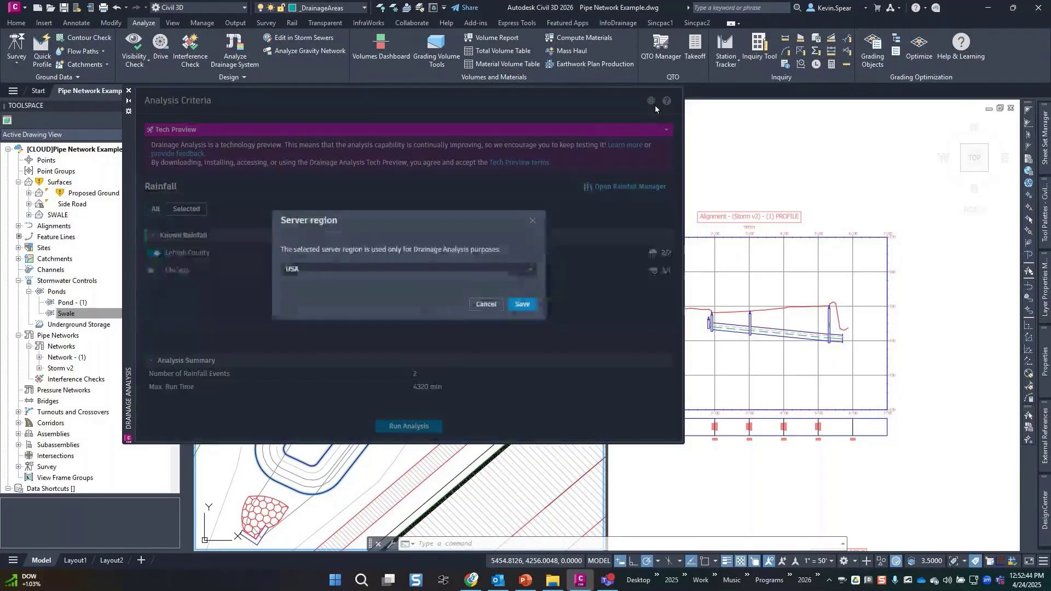
pyautogui.click(503, 269)
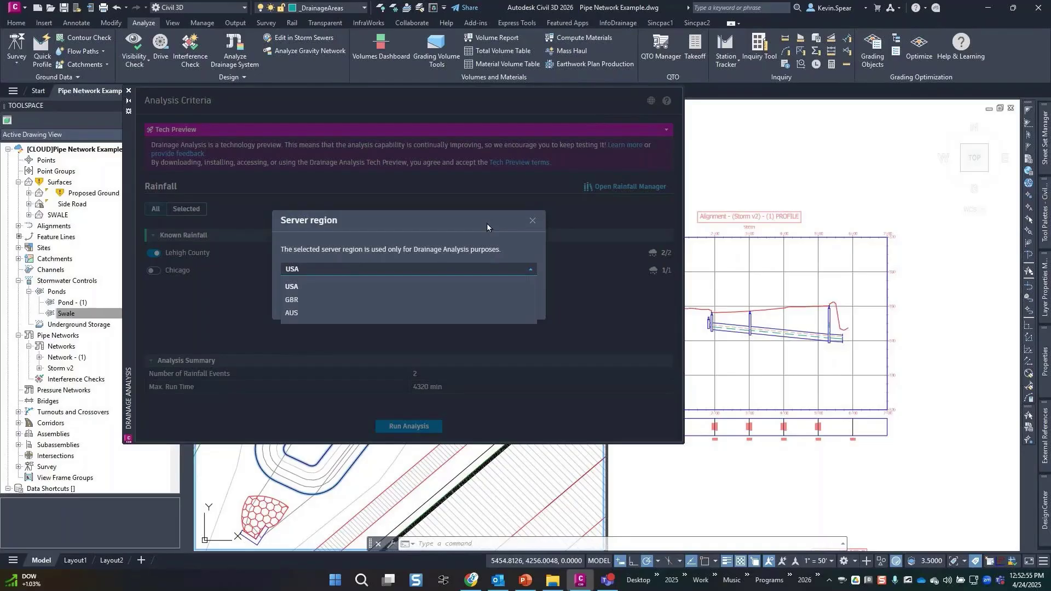
pyautogui.click(487, 224)
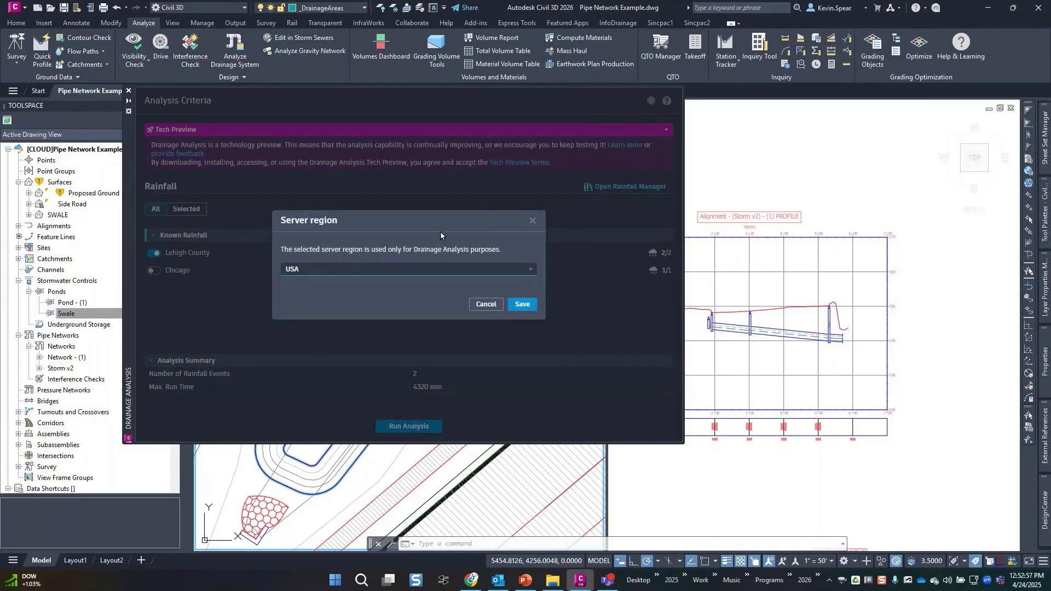
pyautogui.click(522, 305)
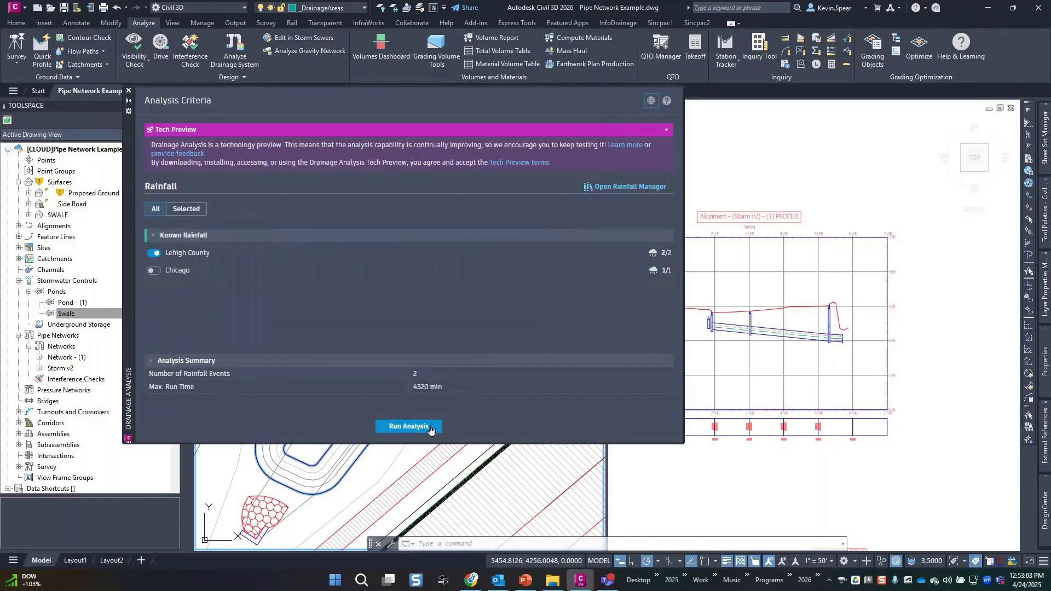
# Step: Run the drainage analysis for the Swale pond again
pyautogui.click(431, 427)
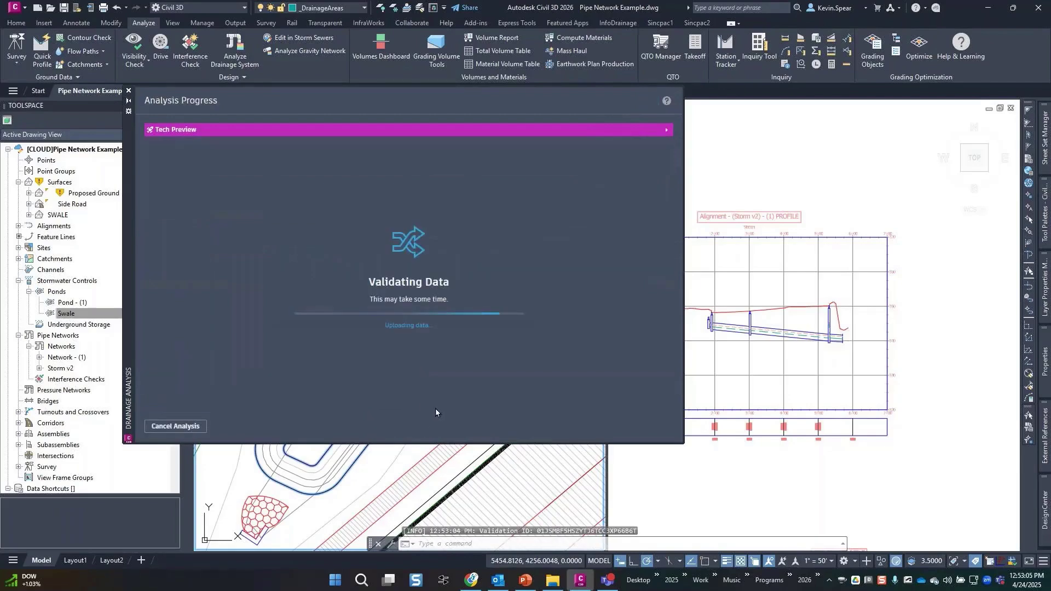